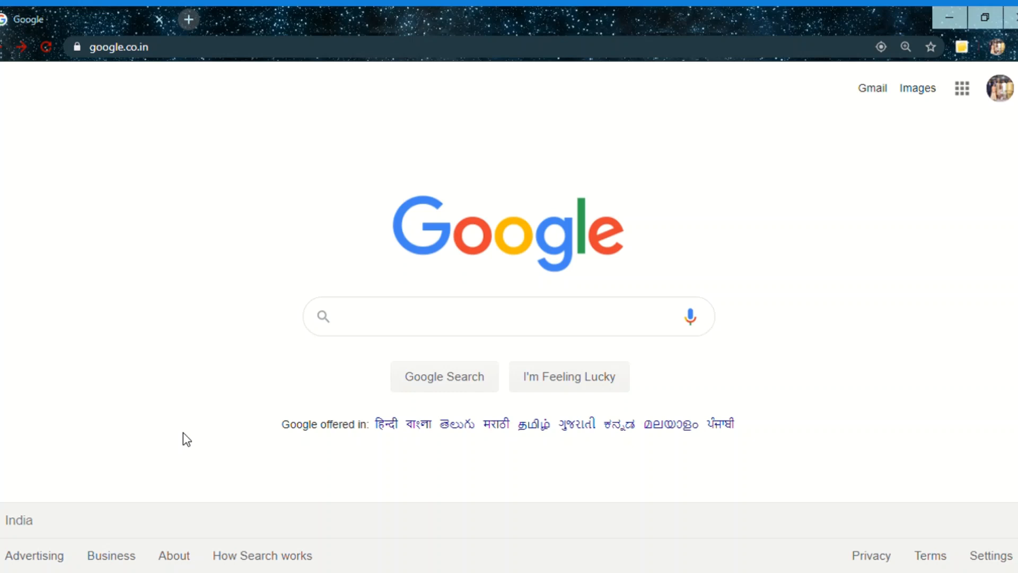
# Search the web for google forms and open the personal version of Google Forms from its about page
pyautogui.write('google')
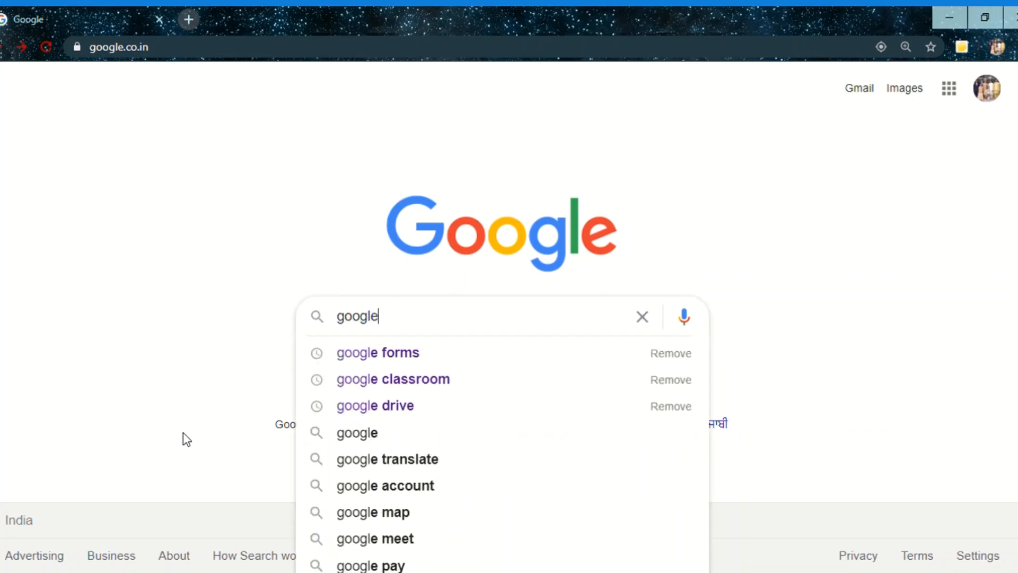
pyautogui.click(363, 359)
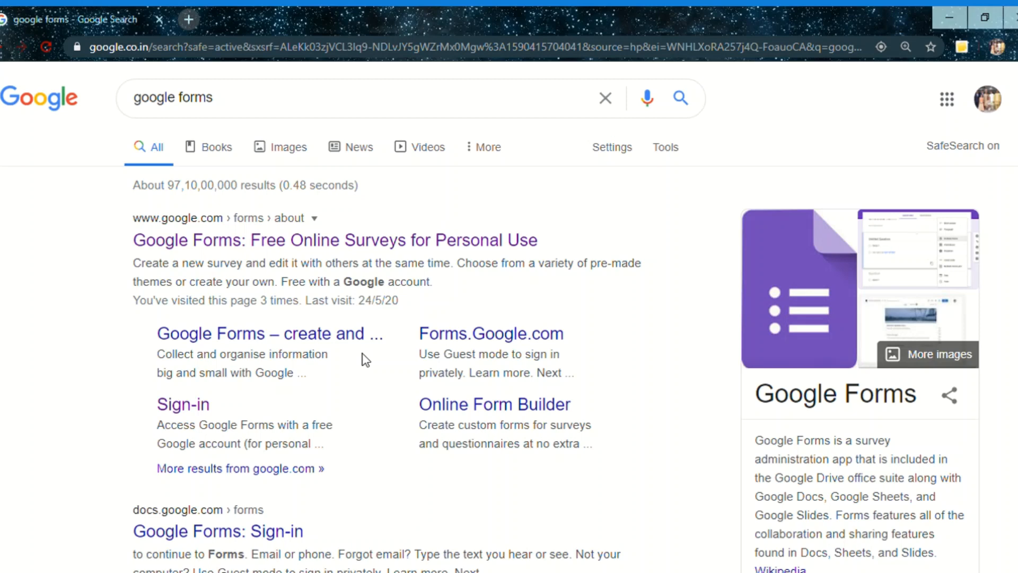
pyautogui.click(315, 242)
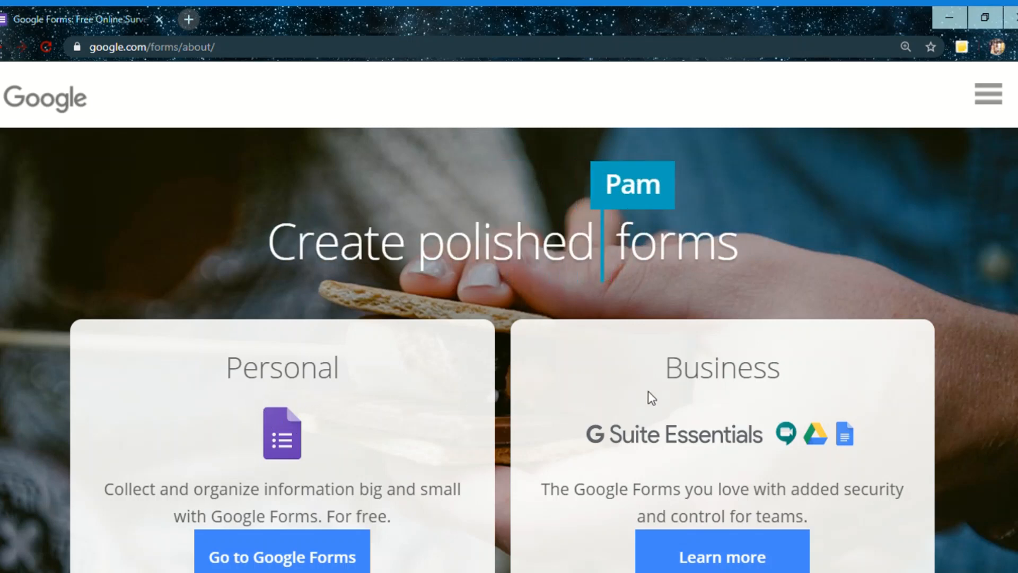
pyautogui.click(237, 562)
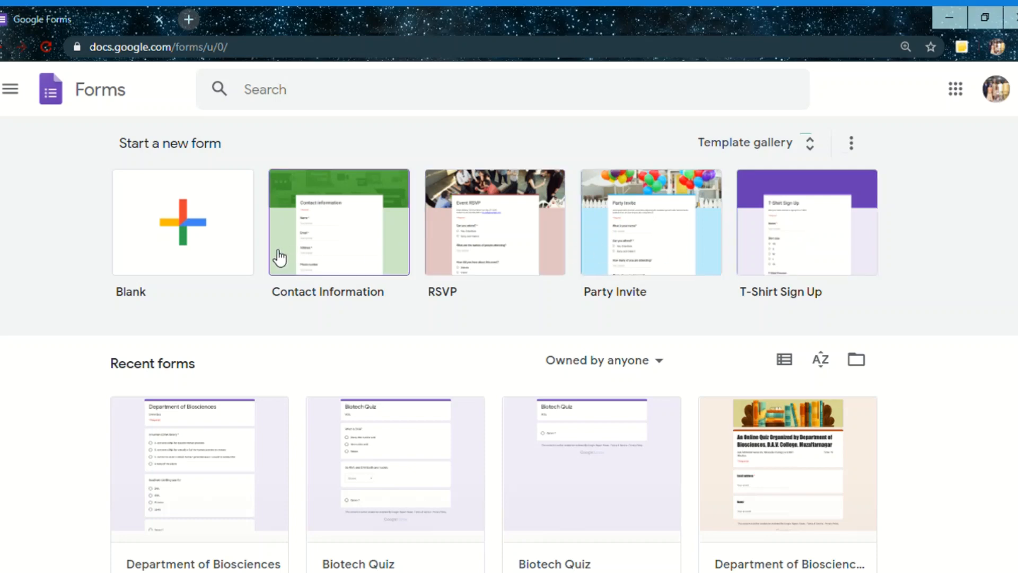
# Create a blank form and title it "Department of Biosciences"
pyautogui.click(201, 236)
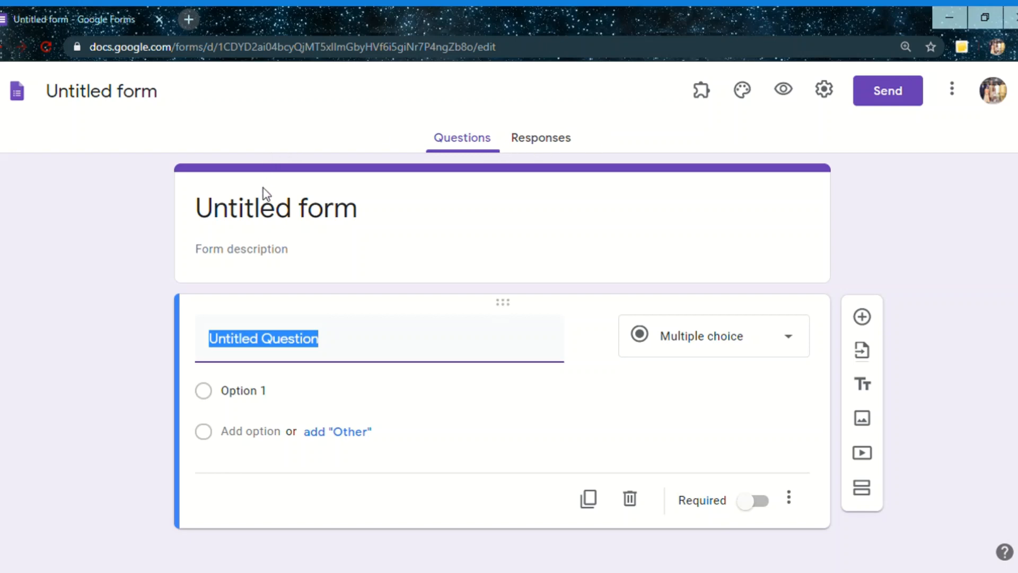
pyautogui.click(267, 223)
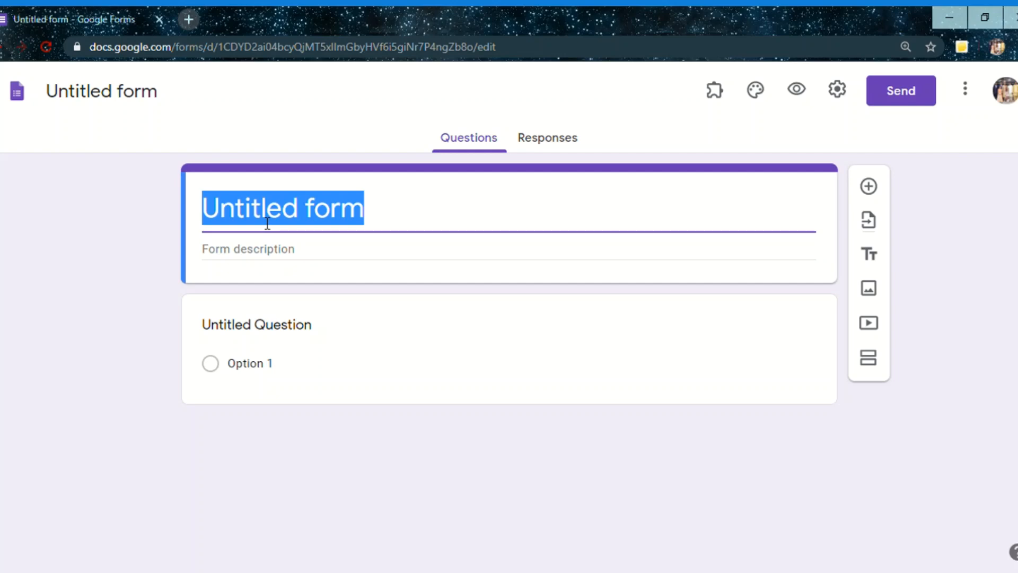
pyautogui.write('De')
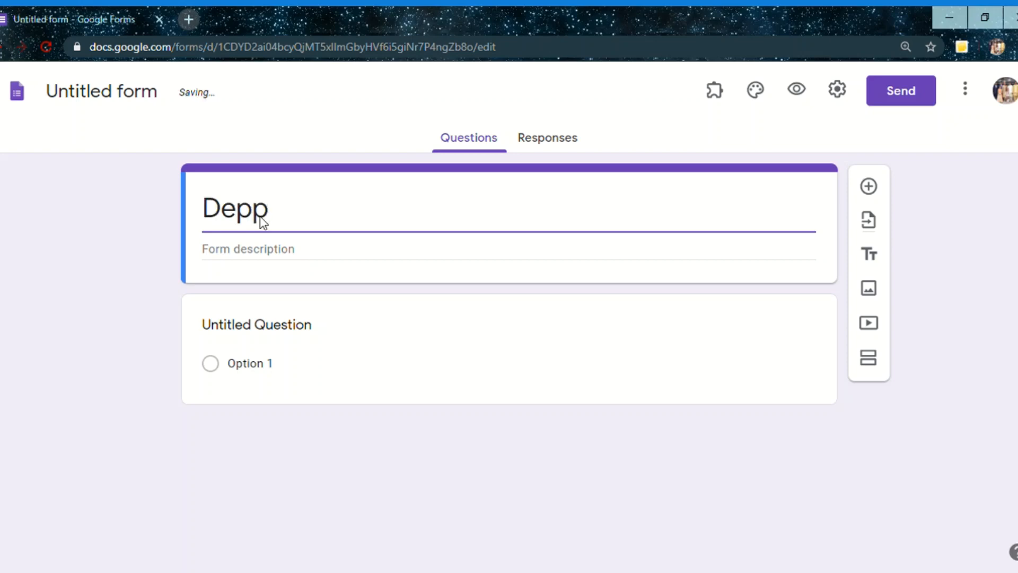
pyautogui.write('pp')
pyautogui.press('BackSpace')
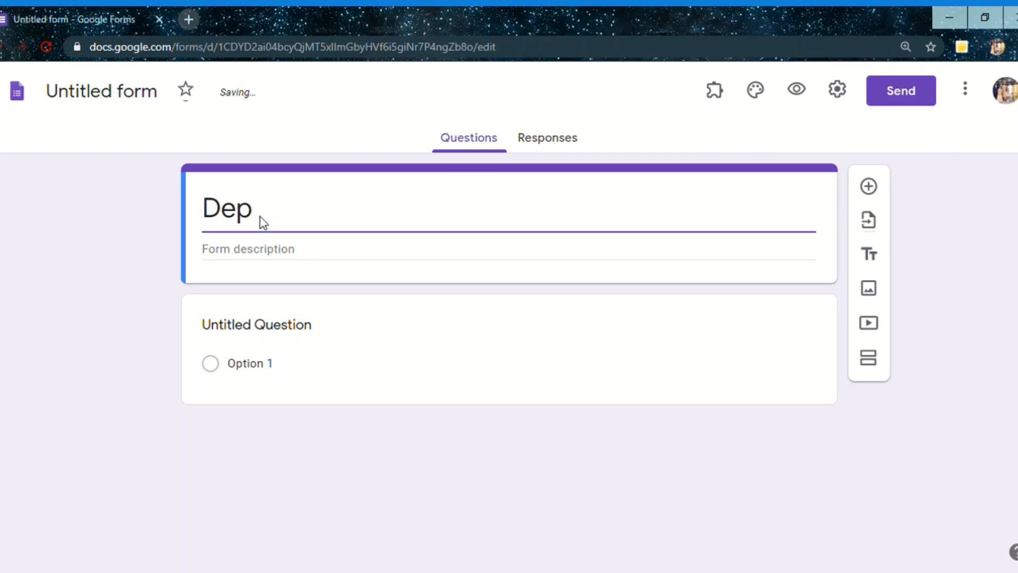
pyautogui.write('artment ')
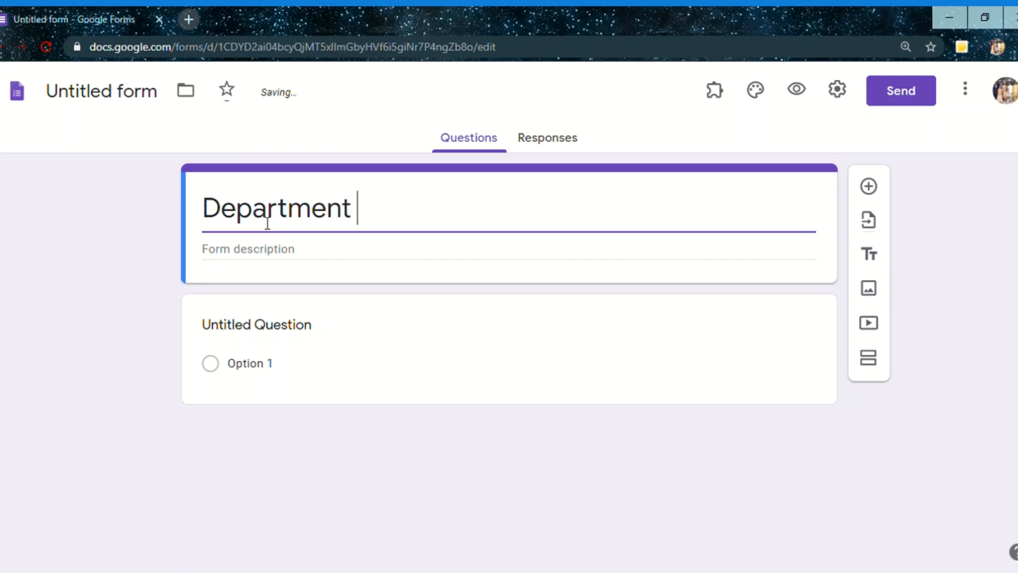
pyautogui.write('of B')
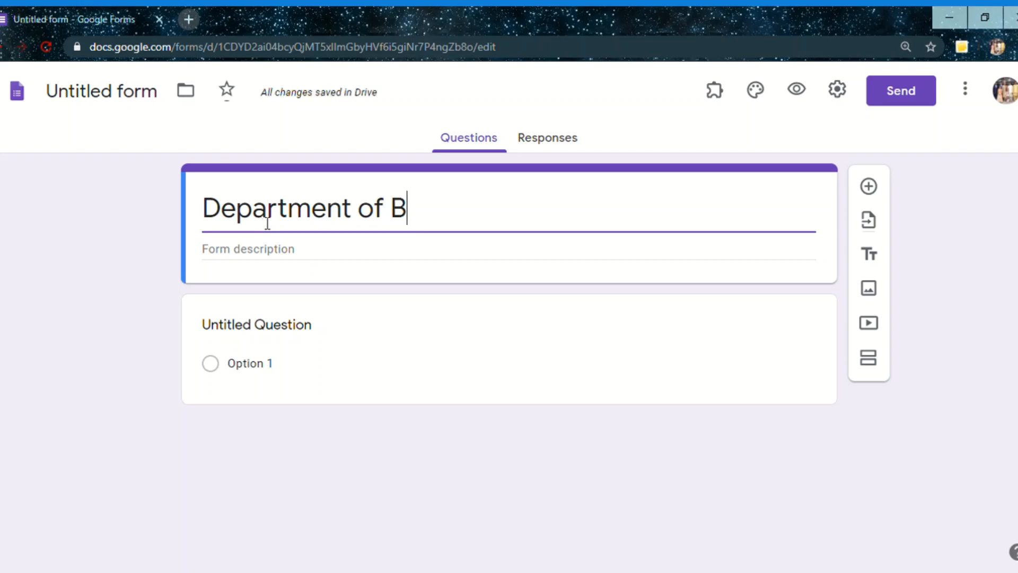
pyautogui.write('iosci')
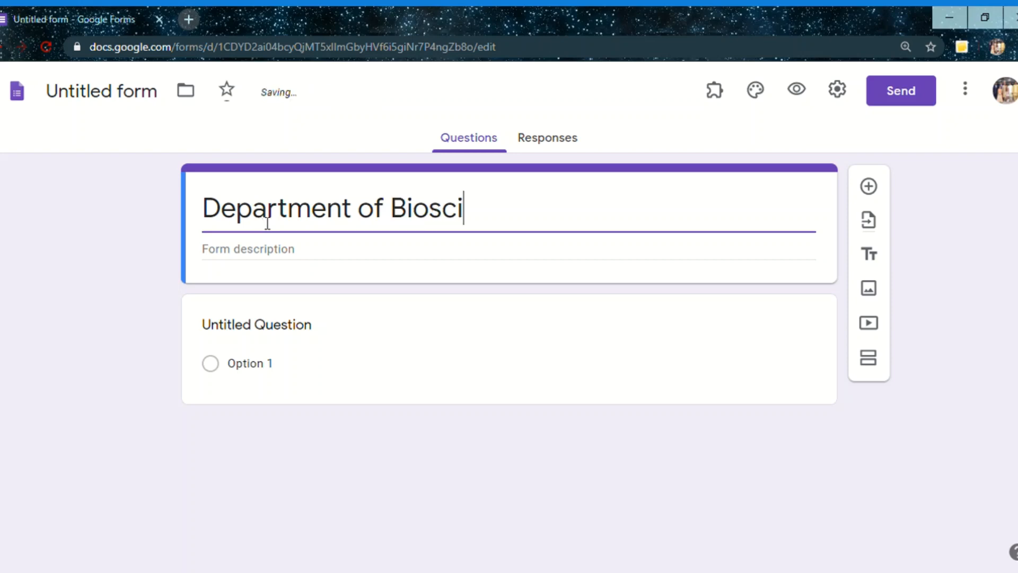
pyautogui.write('ences')
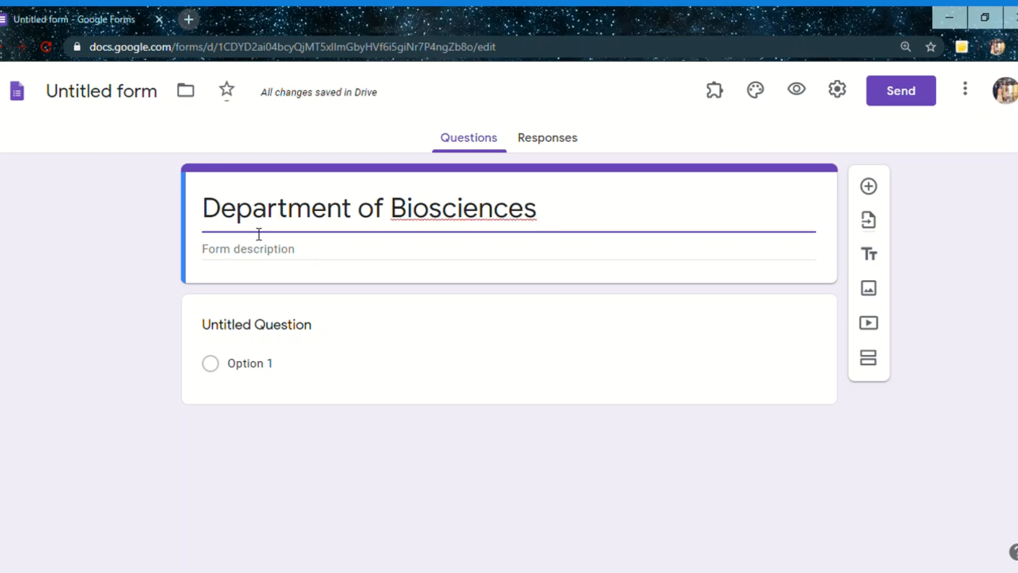
# Set the form description to "RDT Quiz"
pyautogui.click(253, 253)
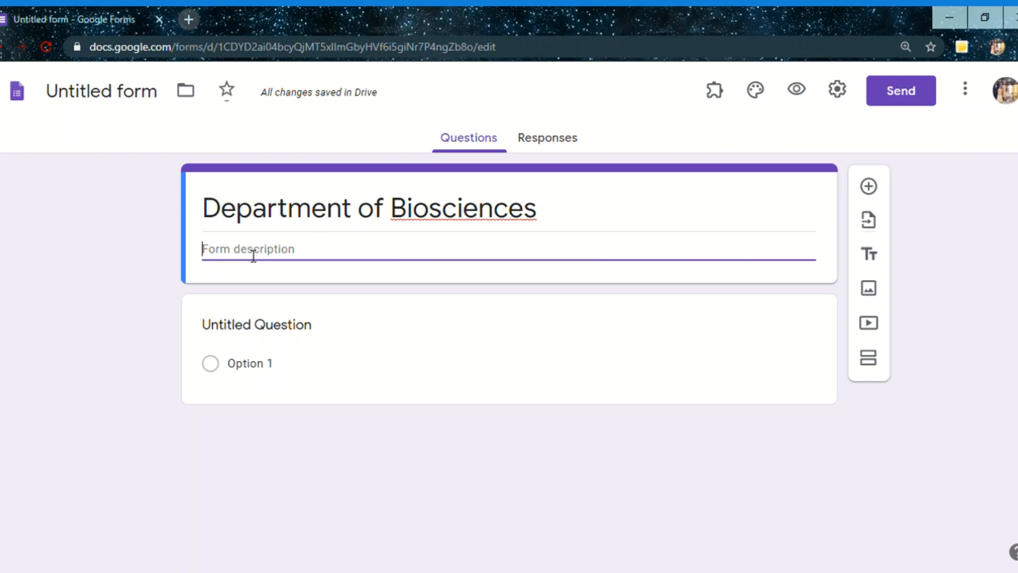
pyautogui.write('RDT Qu')
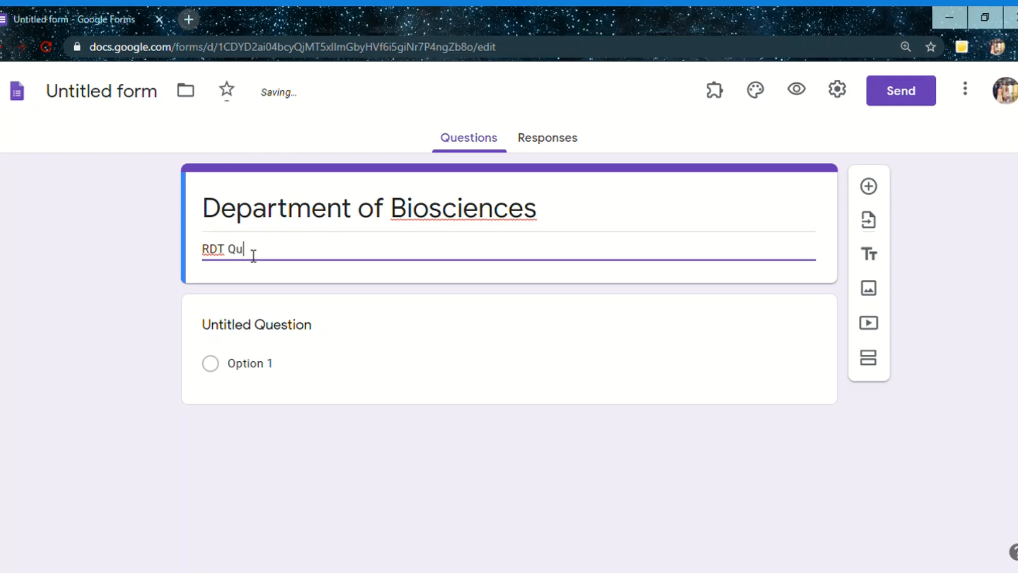
pyautogui.write('iz')
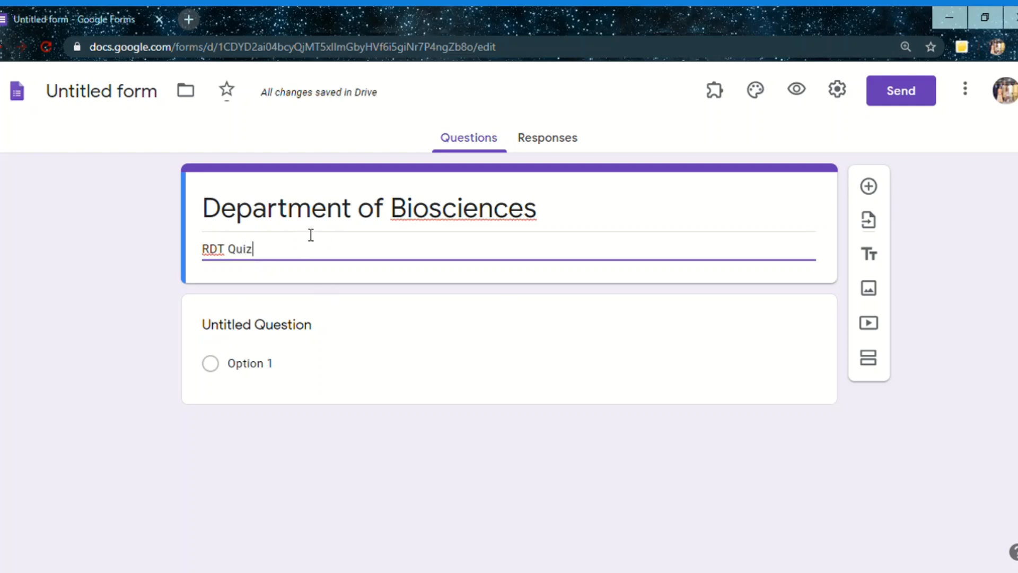
# Name the form file "Department of Biosciences" to match the form's title
pyautogui.tripleClick(313, 227)
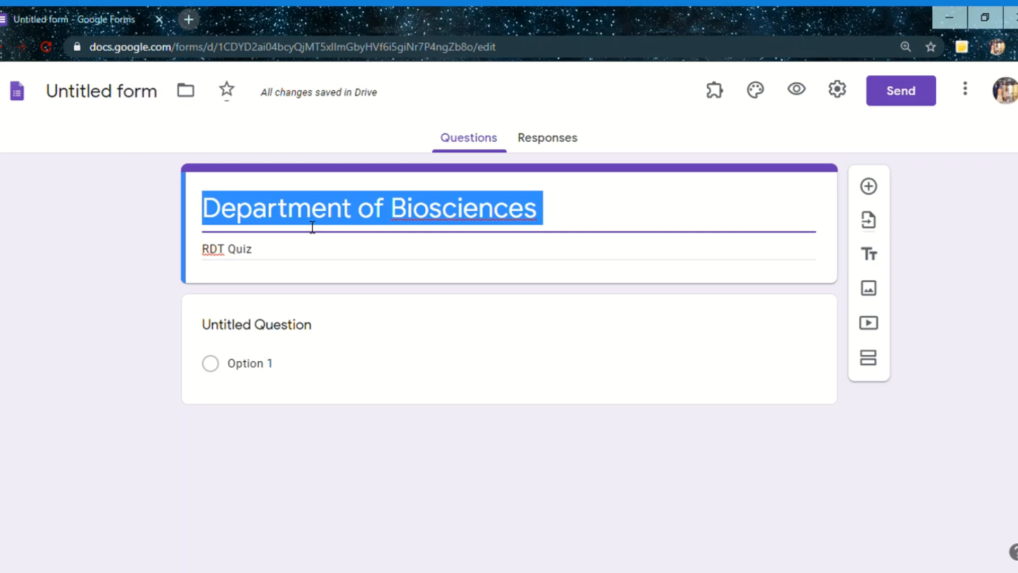
pyautogui.click(121, 100)
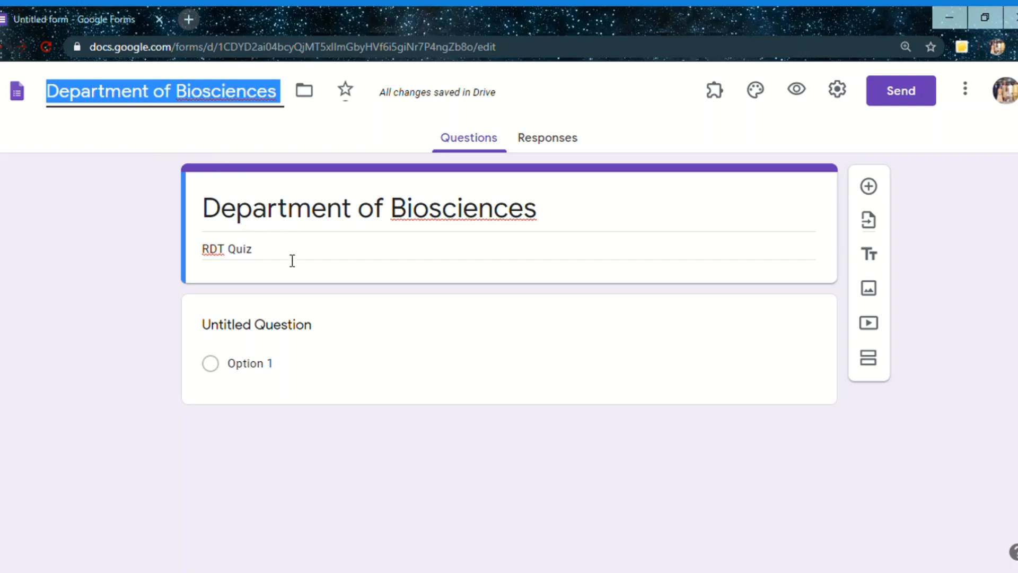
pyautogui.tripleClick(313, 258)
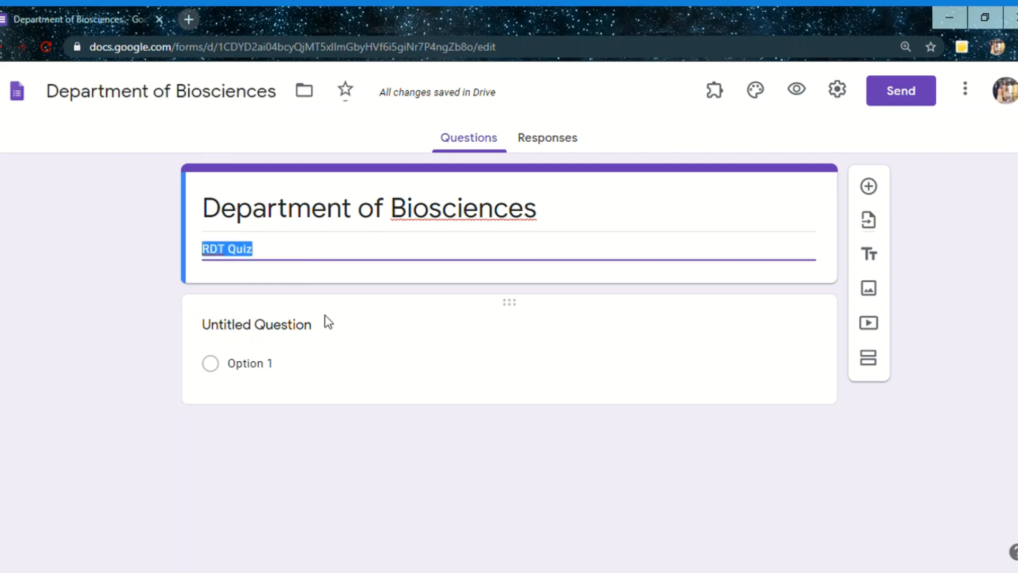
# Change the answer type of the first, untitled question to Short answer
pyautogui.click(335, 323)
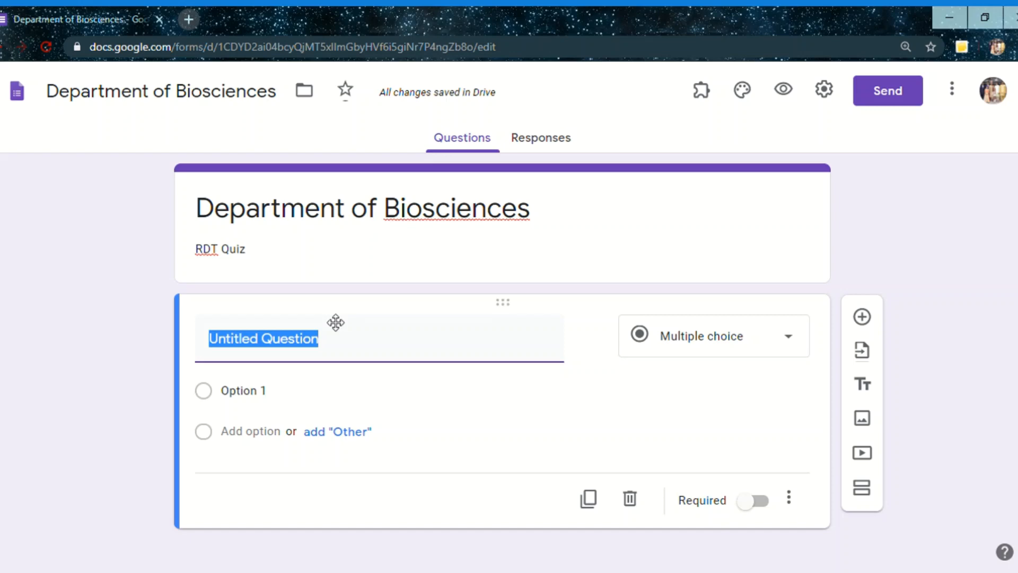
pyautogui.click(740, 345)
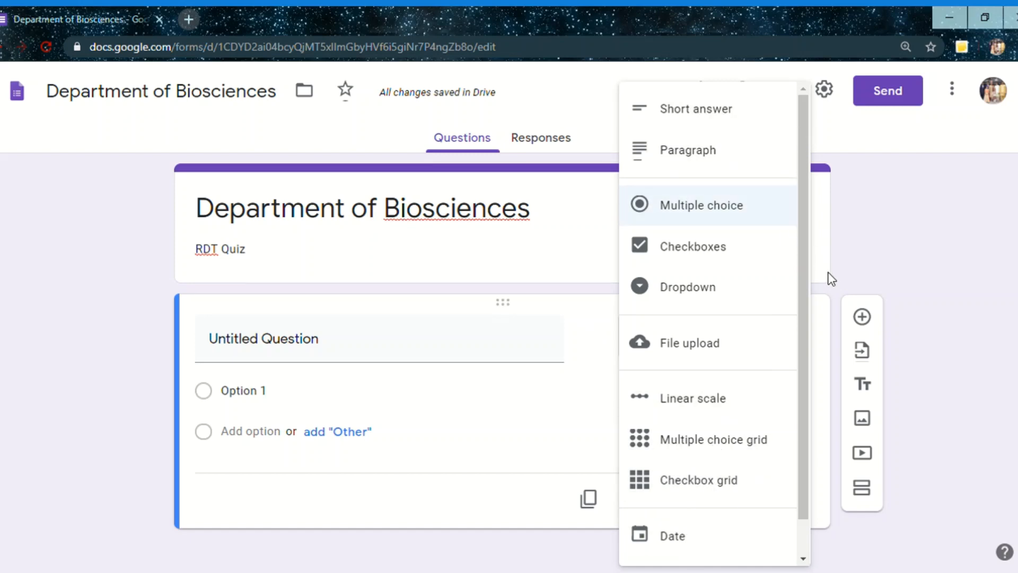
pyautogui.click(878, 245)
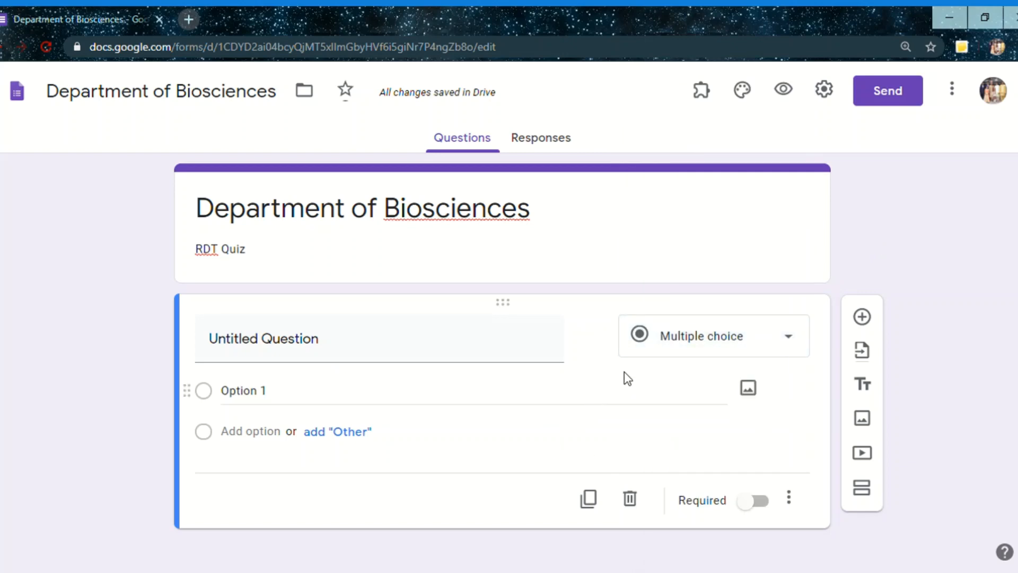
pyautogui.click(737, 349)
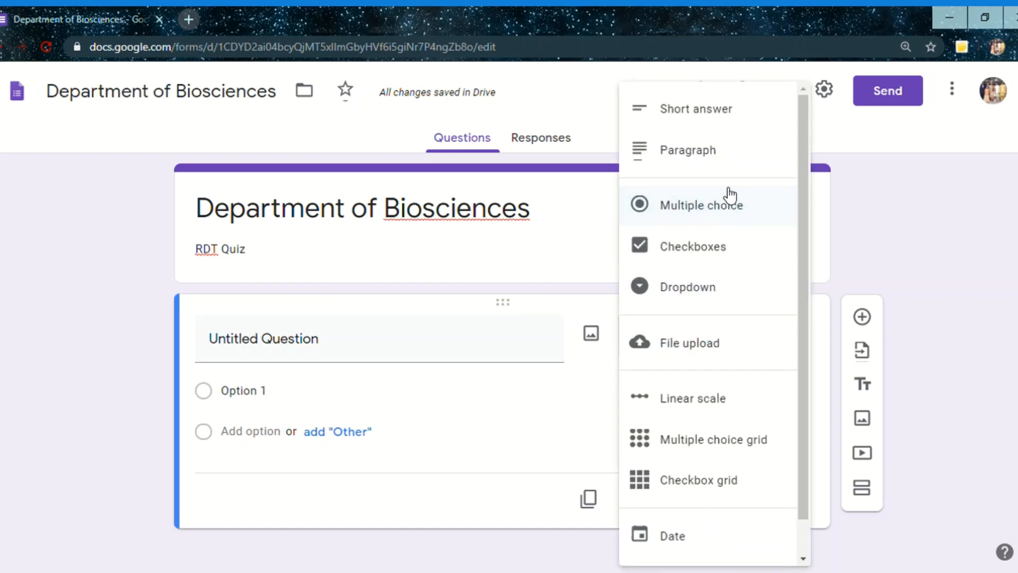
pyautogui.click(724, 125)
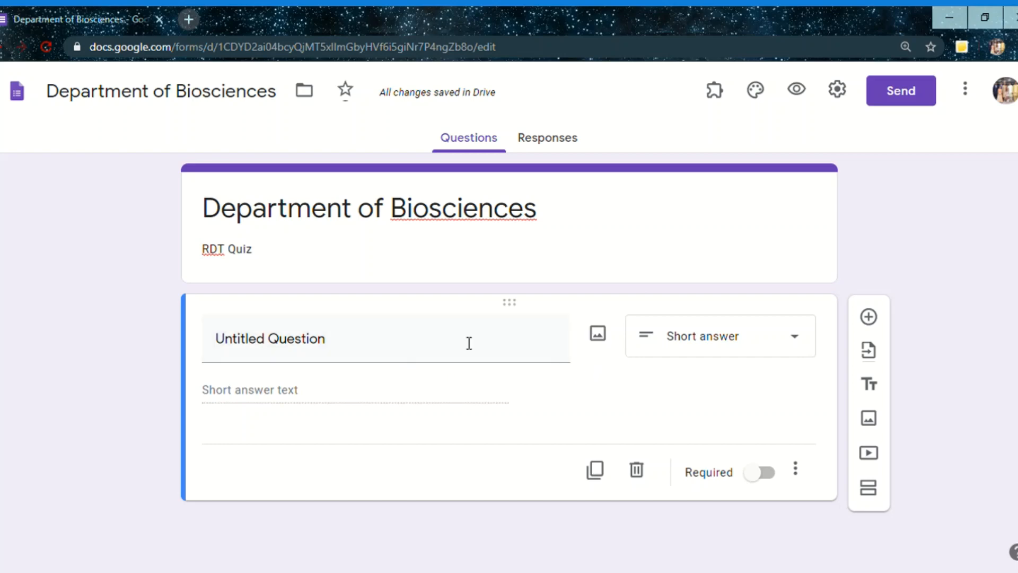
# Clear the first question's default text and remove its automatically added number response validation
pyautogui.click(334, 351)
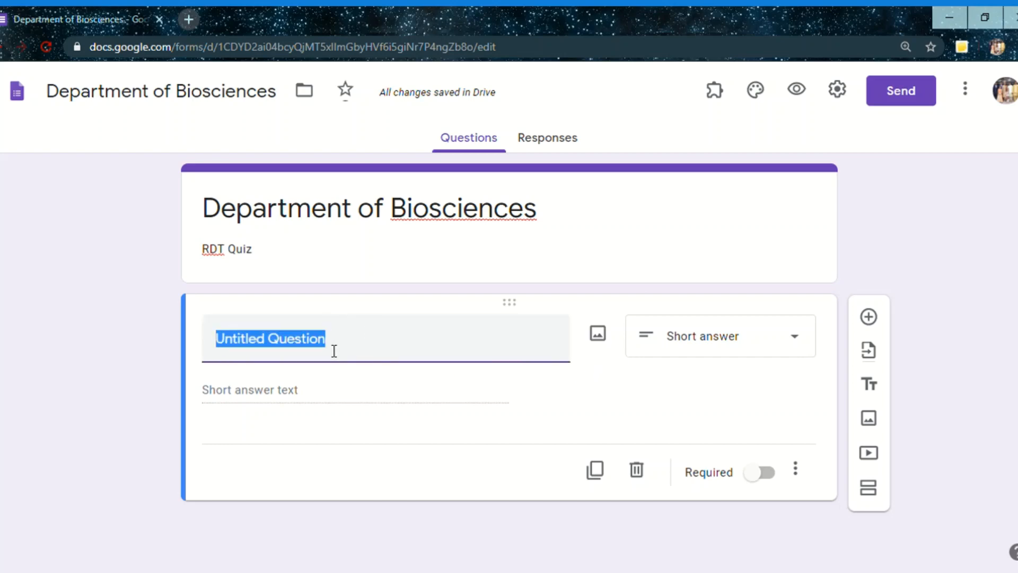
pyautogui.press('BackSpace')
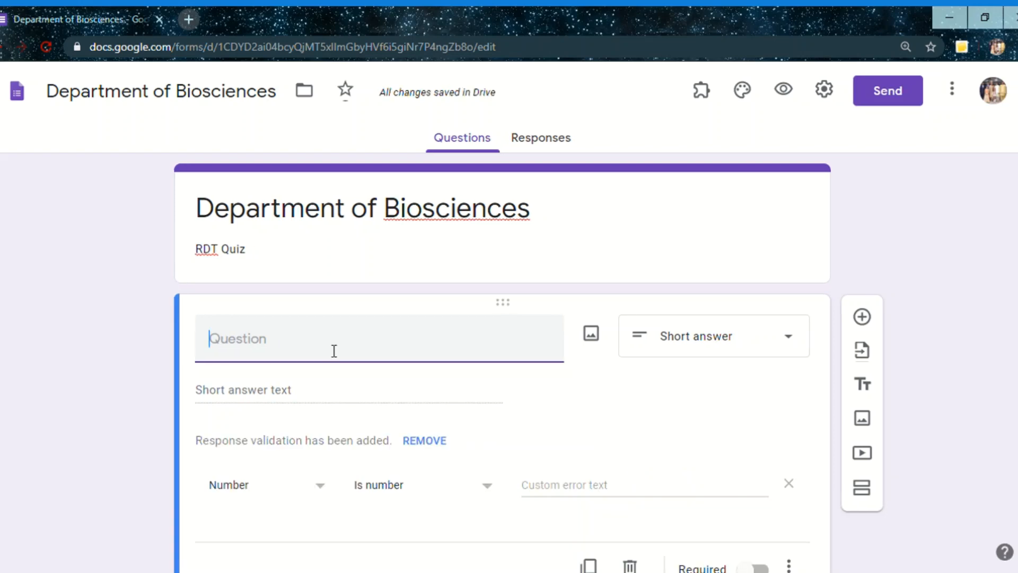
pyautogui.click(434, 442)
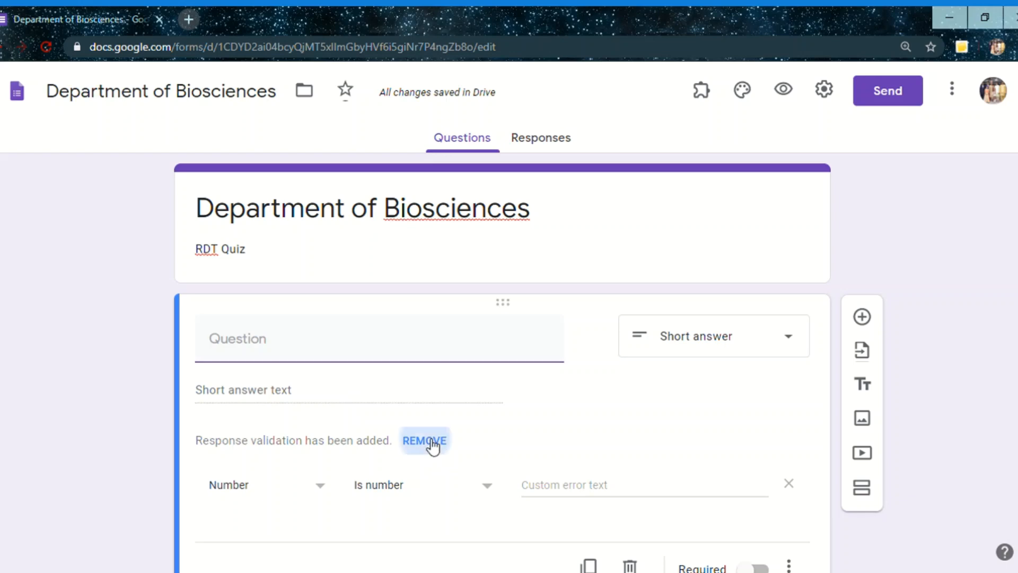
# Enter "What are microsatellites?" as the text of the short-answer question
pyautogui.click(252, 358)
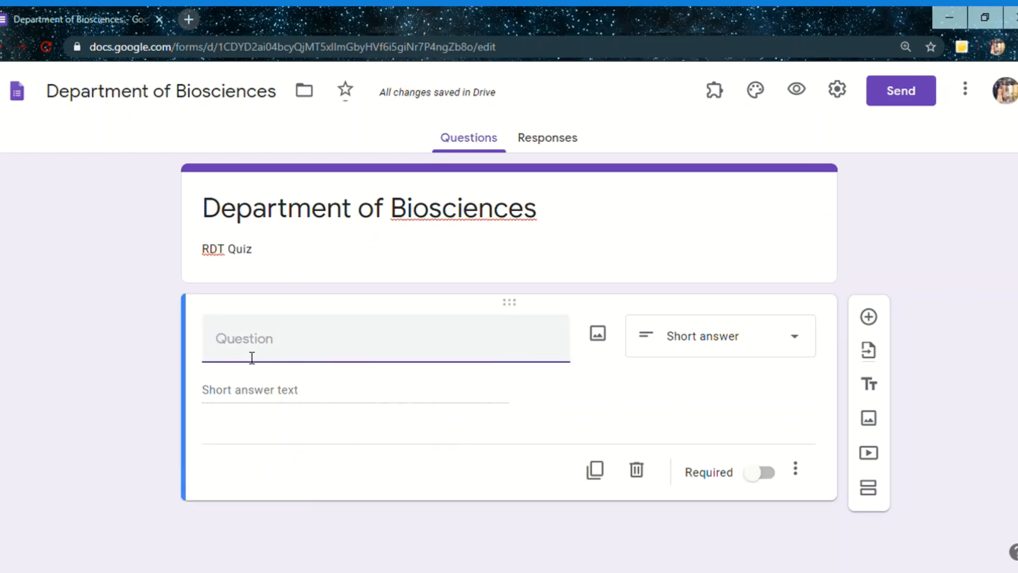
pyautogui.write('Wh')
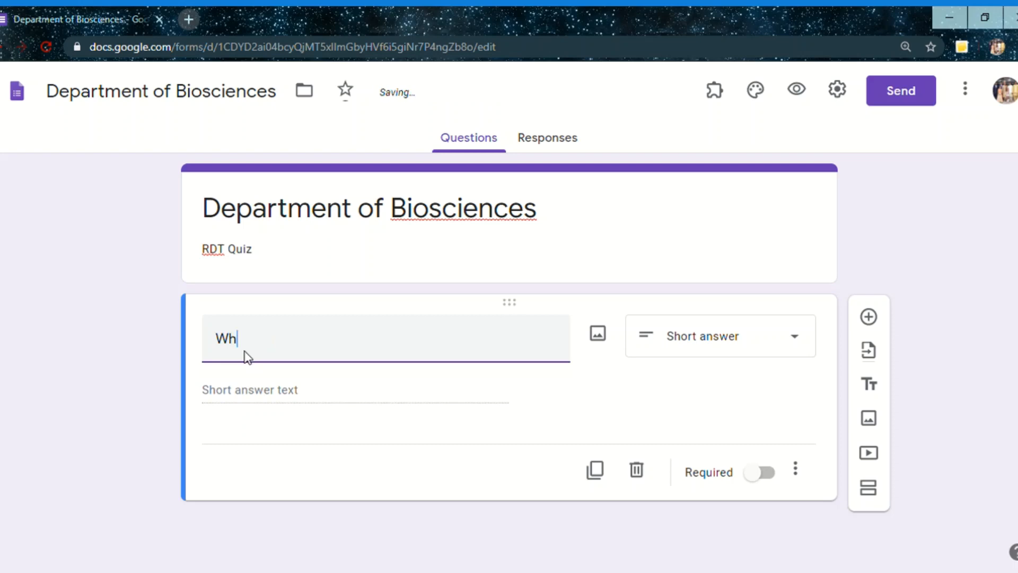
pyautogui.write('at ')
pyautogui.write('at ')
pyautogui.write('e ')
pyautogui.write('mic')
pyautogui.write('rosatel')
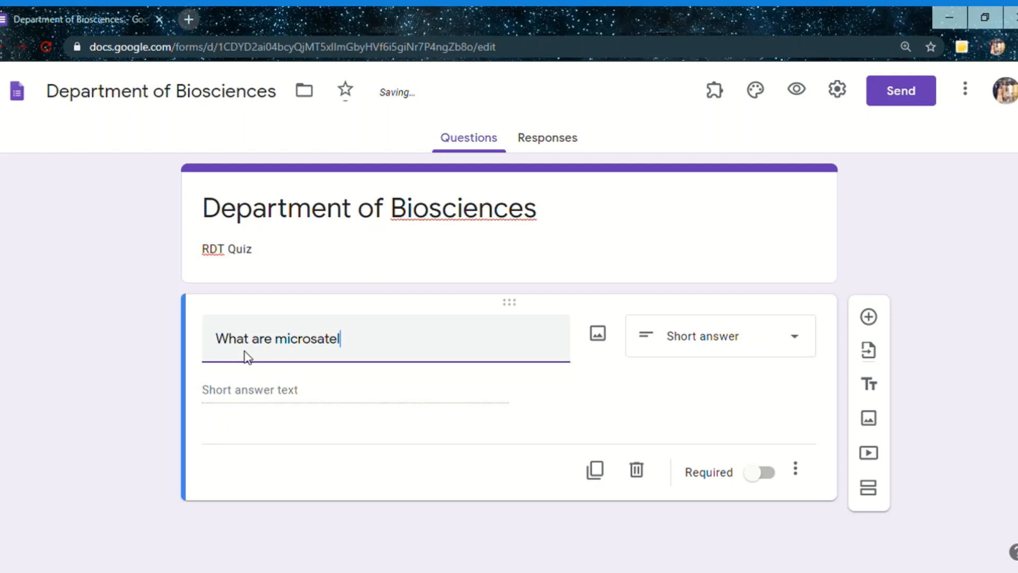
pyautogui.write('lites')
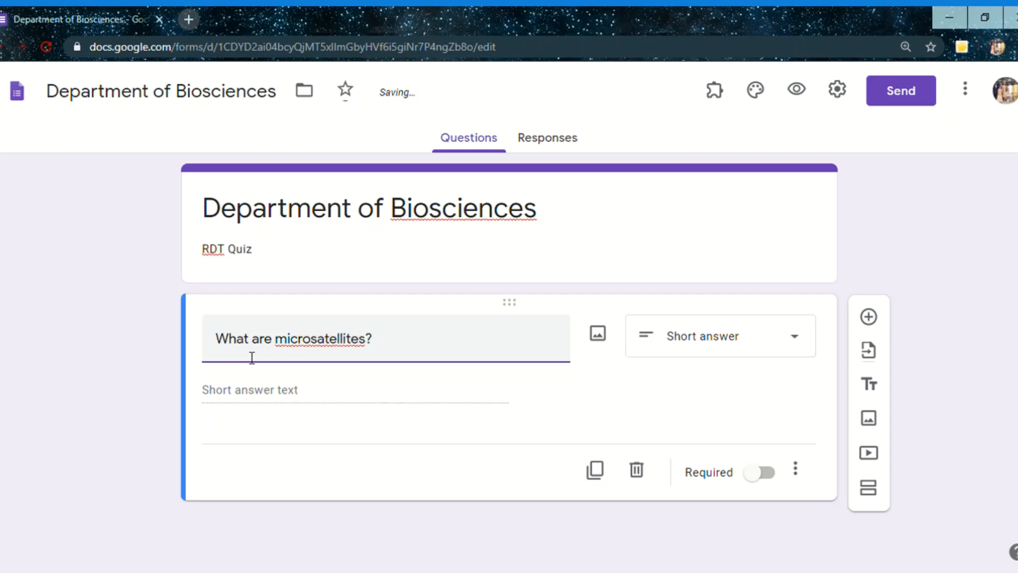
pyautogui.click(240, 391)
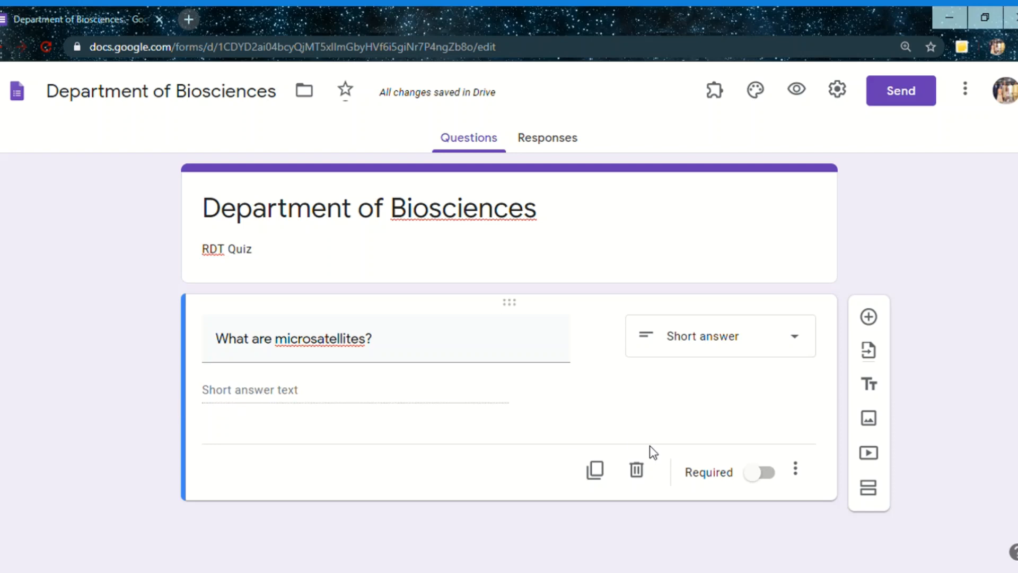
# Make the microsatellites question required and duplicate it
pyautogui.click(769, 473)
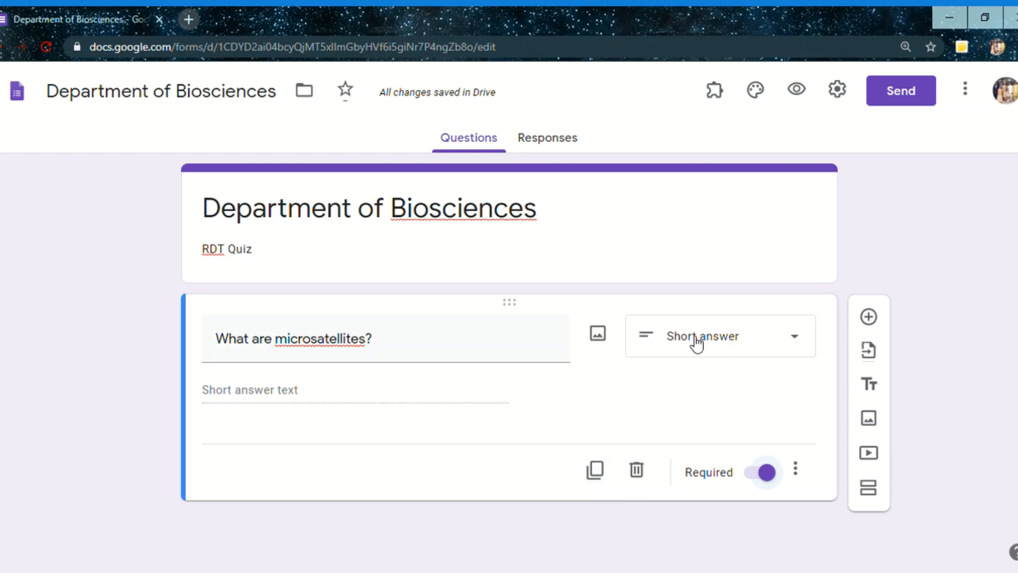
pyautogui.click(597, 472)
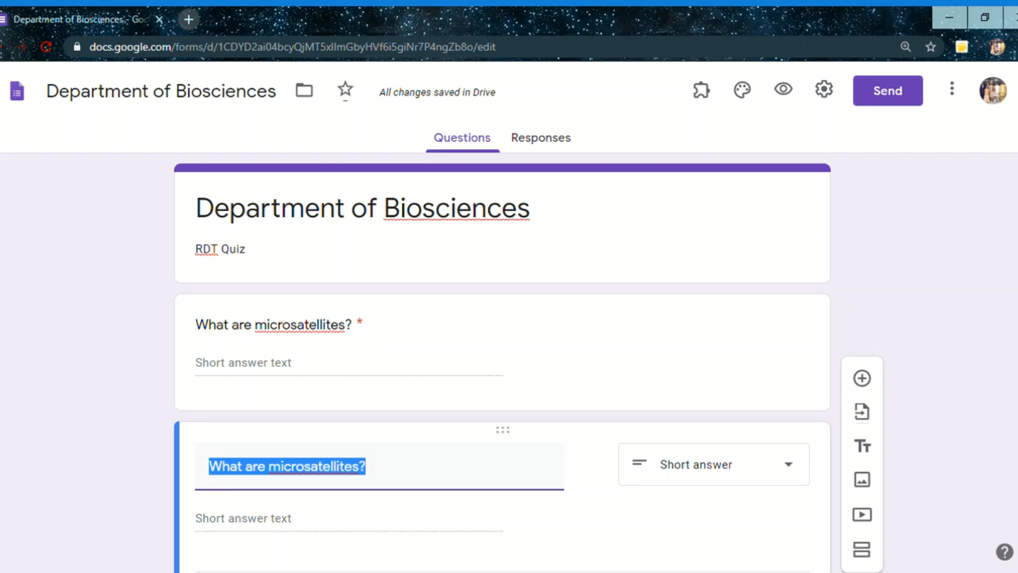
# Change the answer type of the duplicated microsatellites question to Paragraph
pyautogui.click(983, 430)
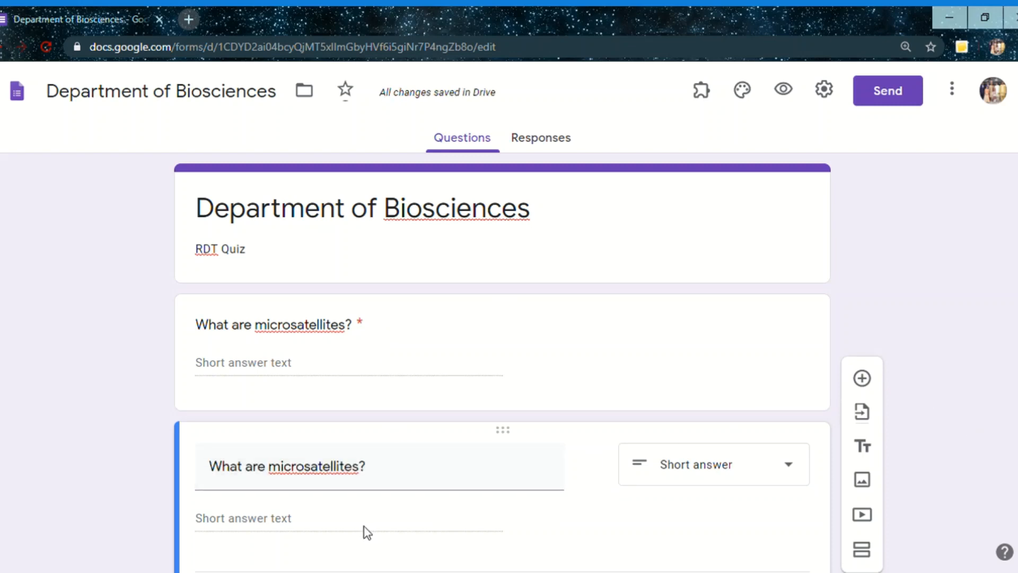
pyautogui.click(345, 481)
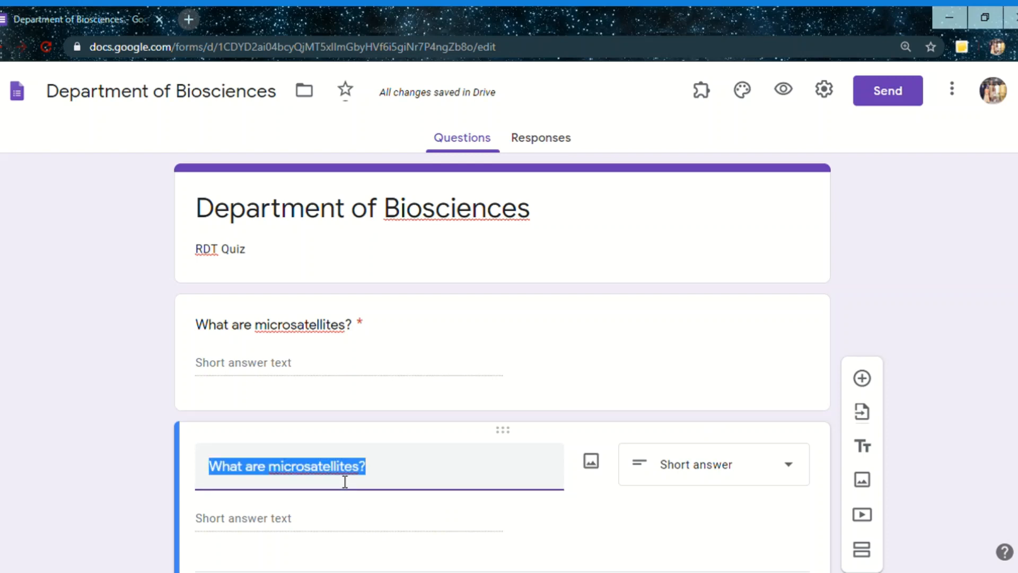
pyautogui.click(732, 480)
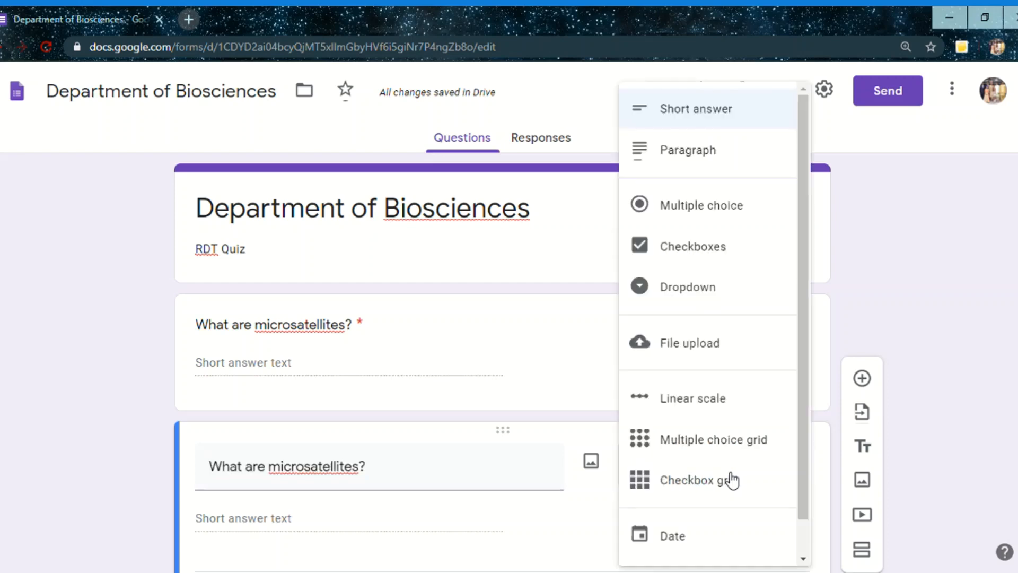
pyautogui.click(692, 151)
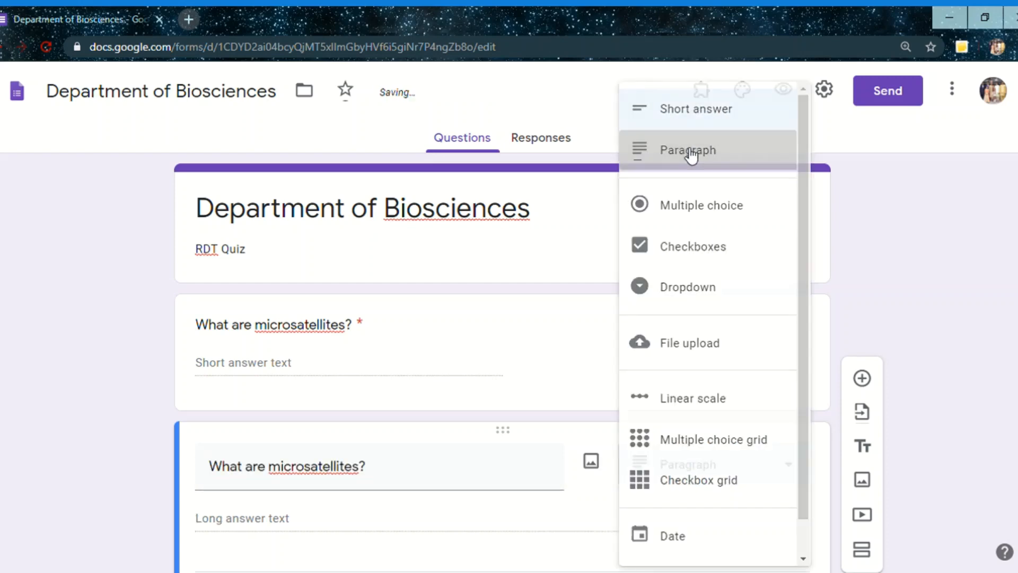
# Replace the duplicated question's text with "Describe about mutagenesis."
pyautogui.click(411, 490)
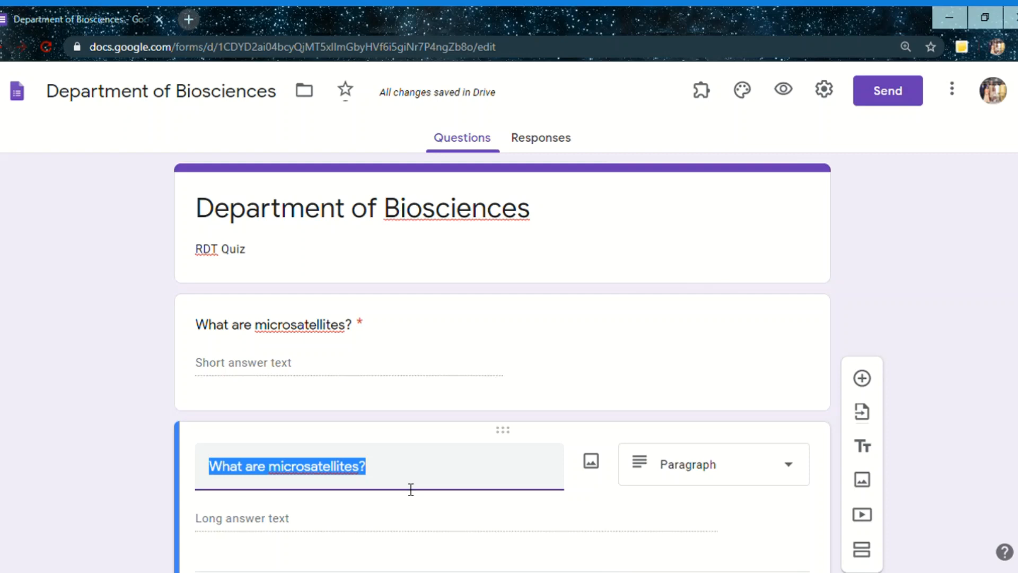
pyautogui.write('De')
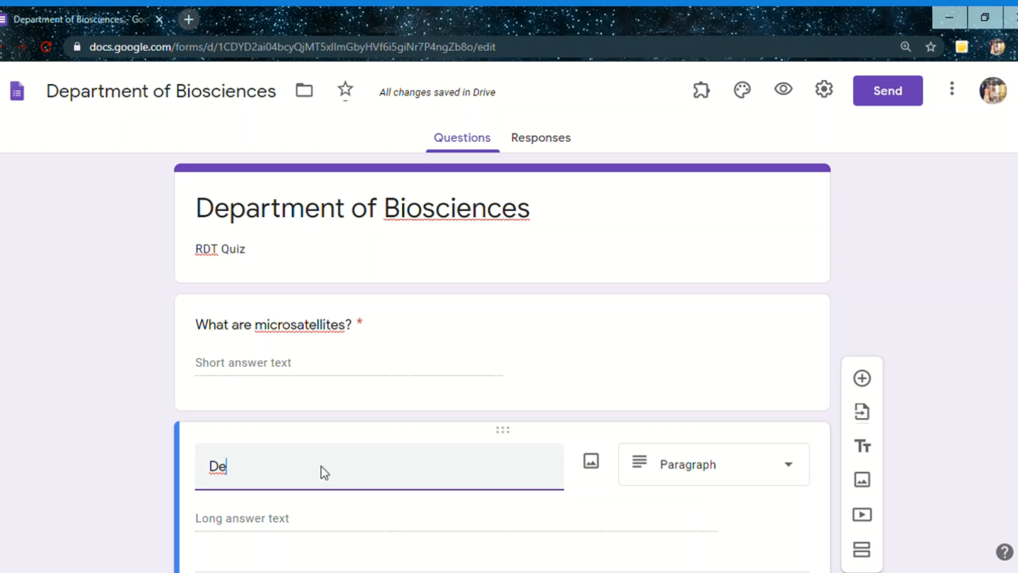
pyautogui.write('scribe ab')
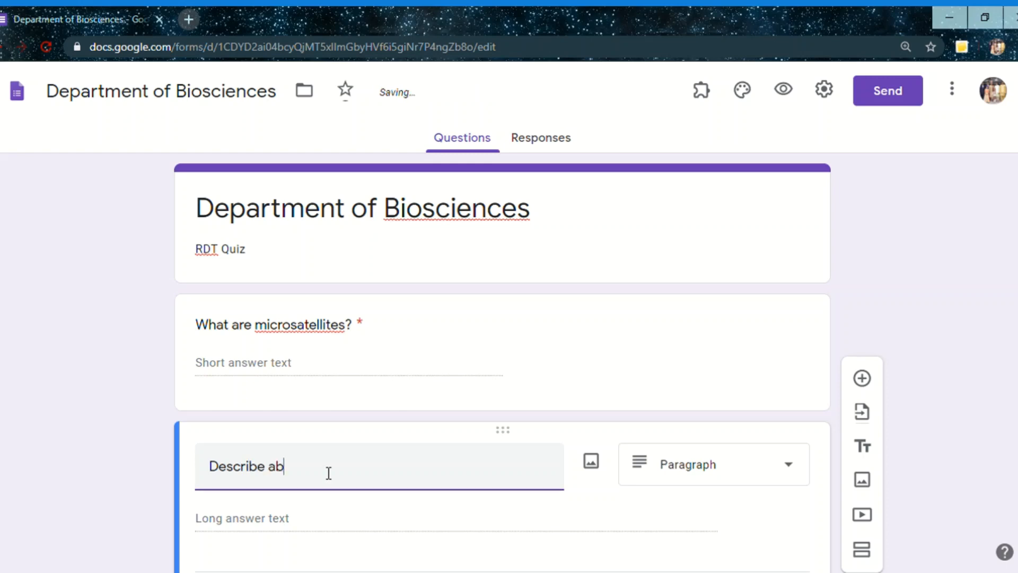
pyautogui.write('out mutagenesis.')
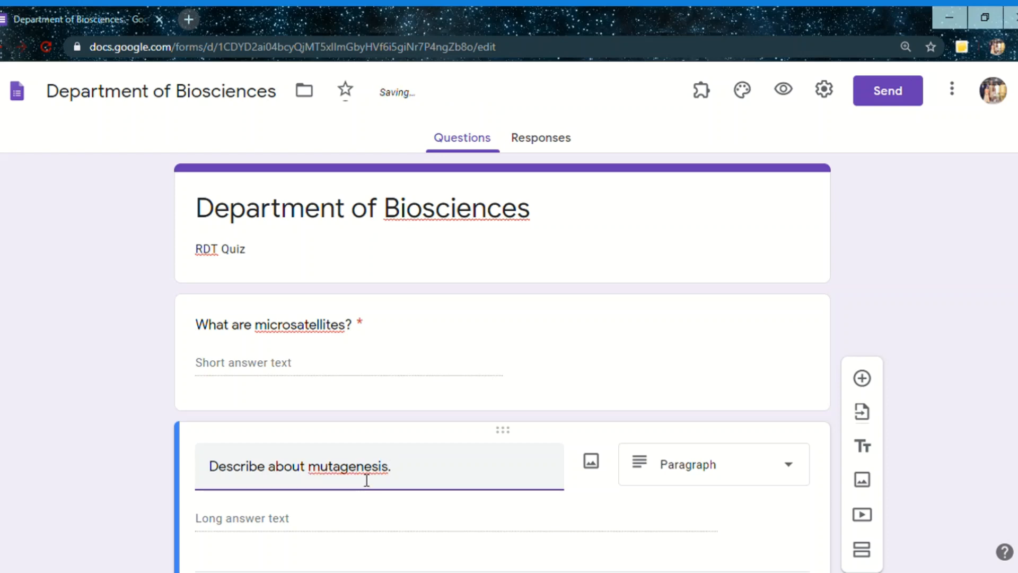
pyautogui.doubleClick(363, 475)
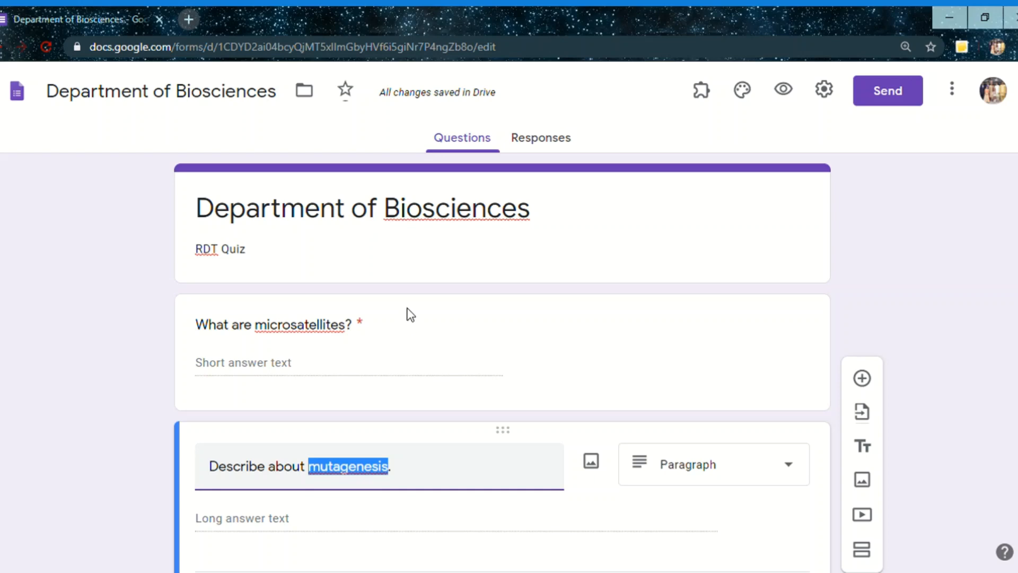
pyautogui.click(334, 470)
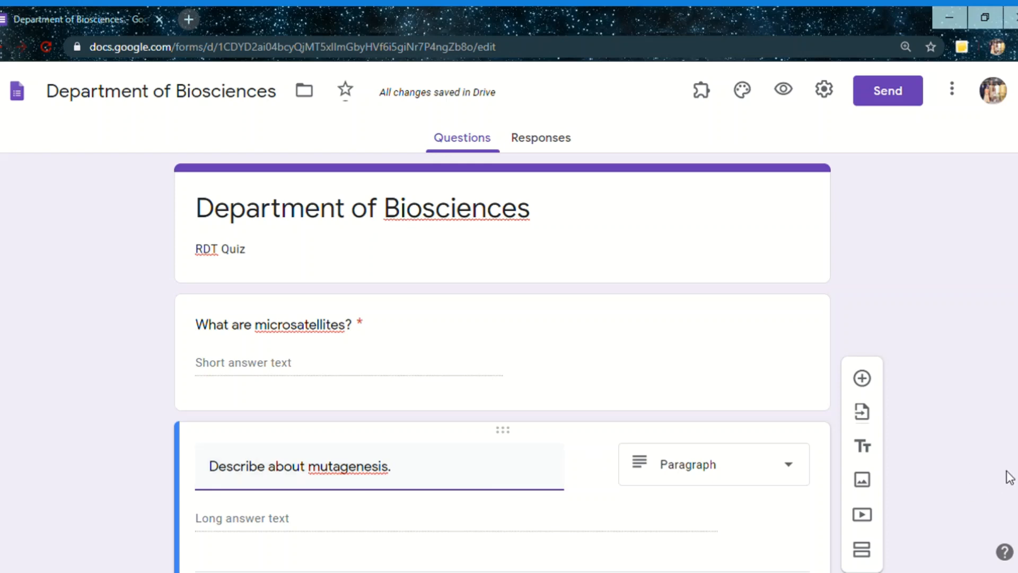
# Add a new question below the mutagenesis question with Multiple choice as its answer type
pyautogui.scroll(-2, 503, 339)
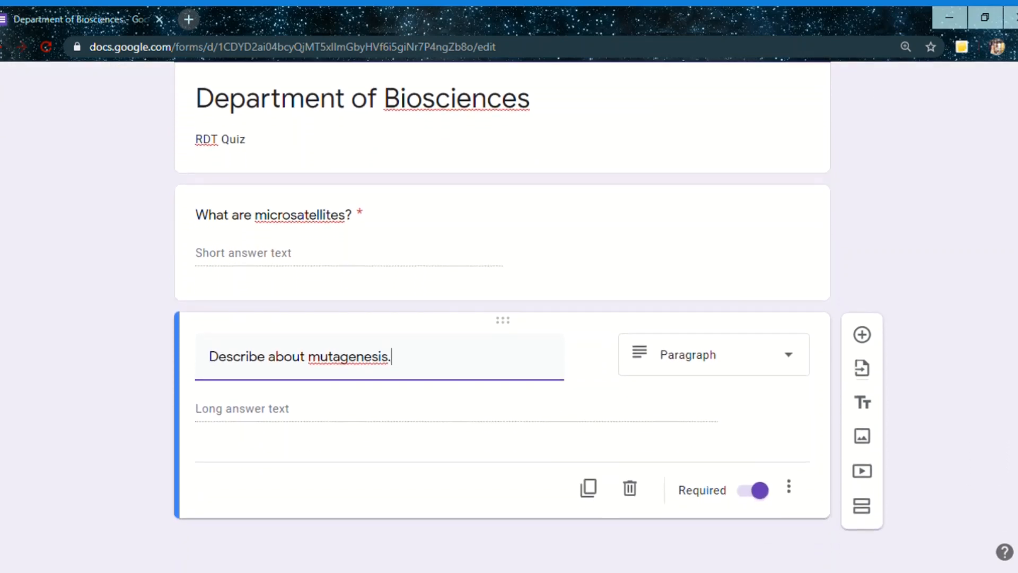
pyautogui.click(862, 335)
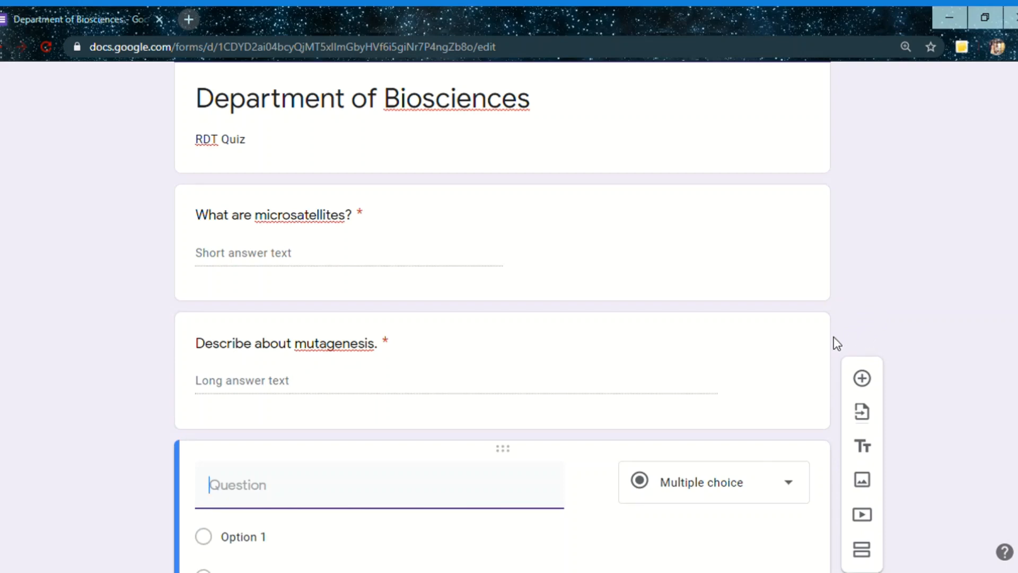
pyautogui.scroll(-1, 502, 318)
pyautogui.scroll(-3, 503, 318)
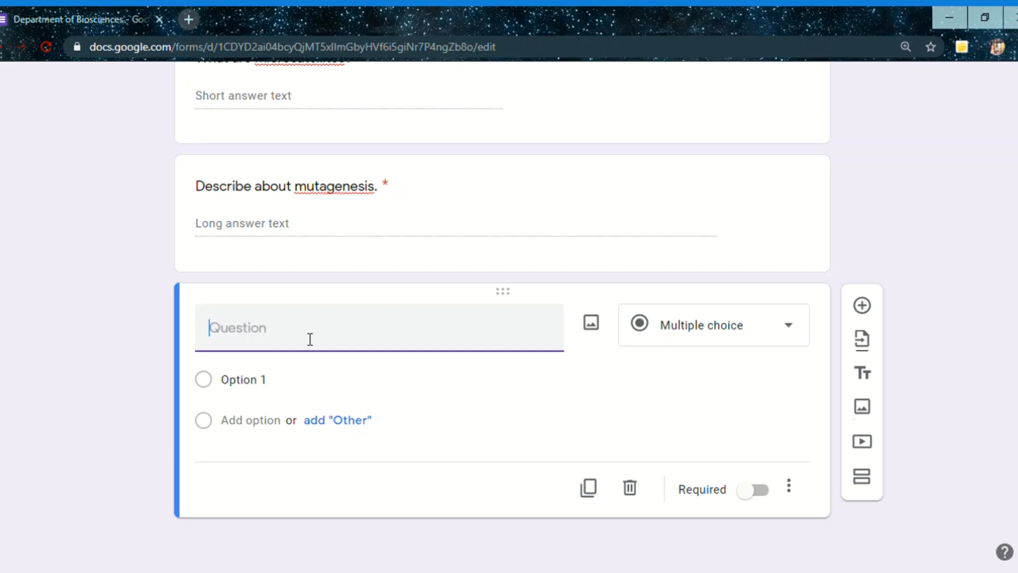
pyautogui.click(673, 325)
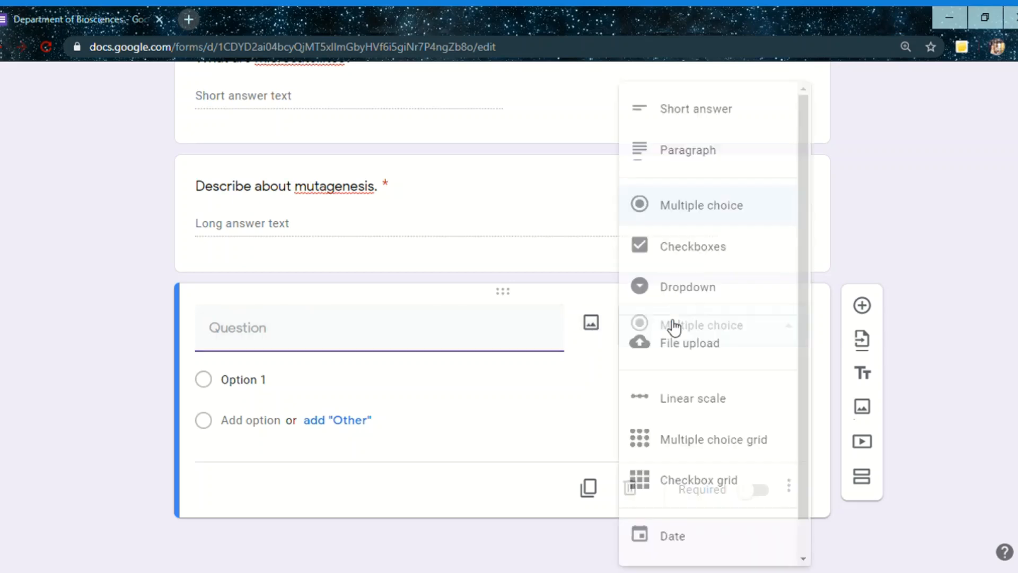
pyautogui.click(674, 211)
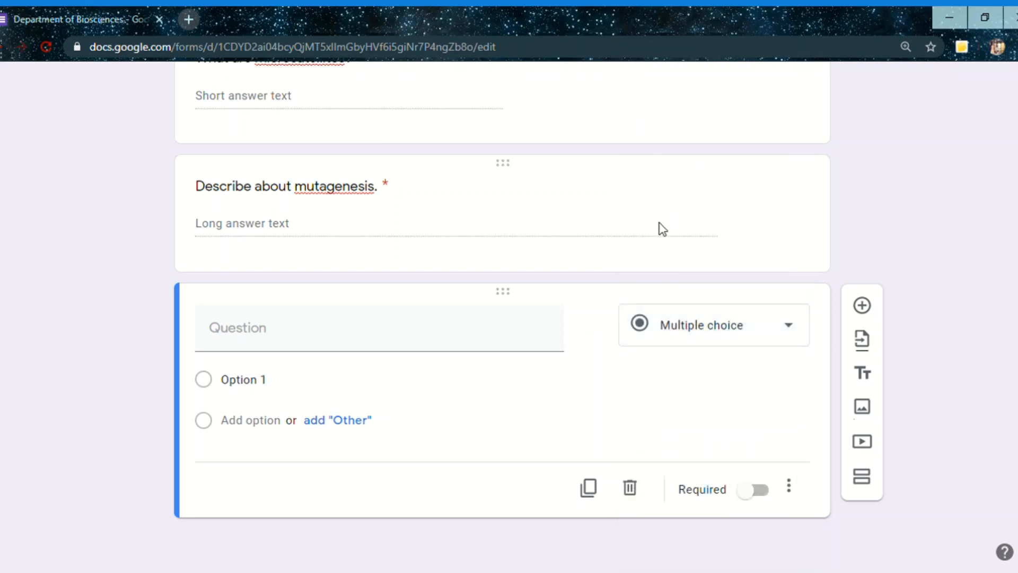
# Enter "Southern blotting is used for" as the text of the new multiple-choice question
pyautogui.click(260, 350)
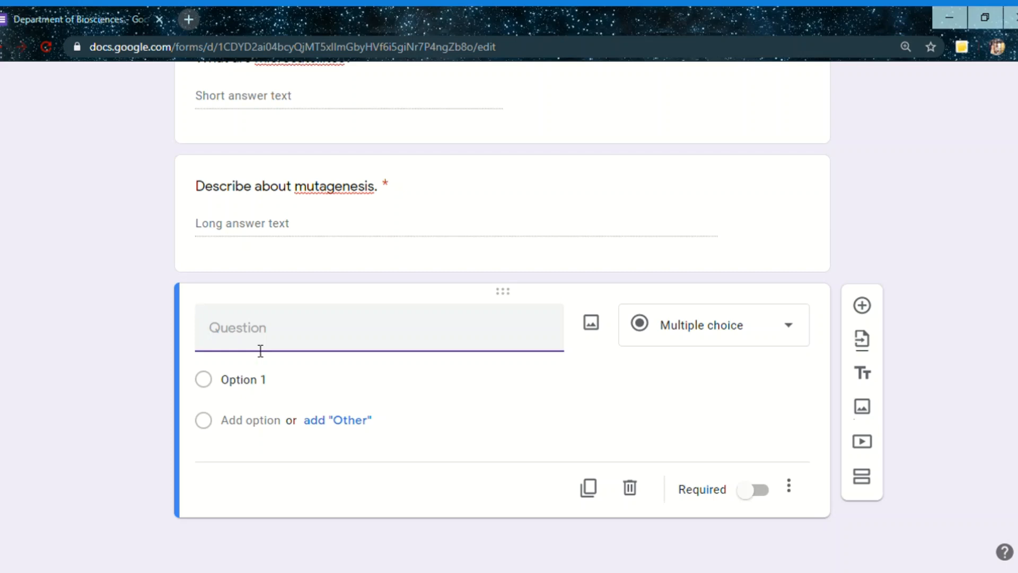
pyautogui.write('Southern ')
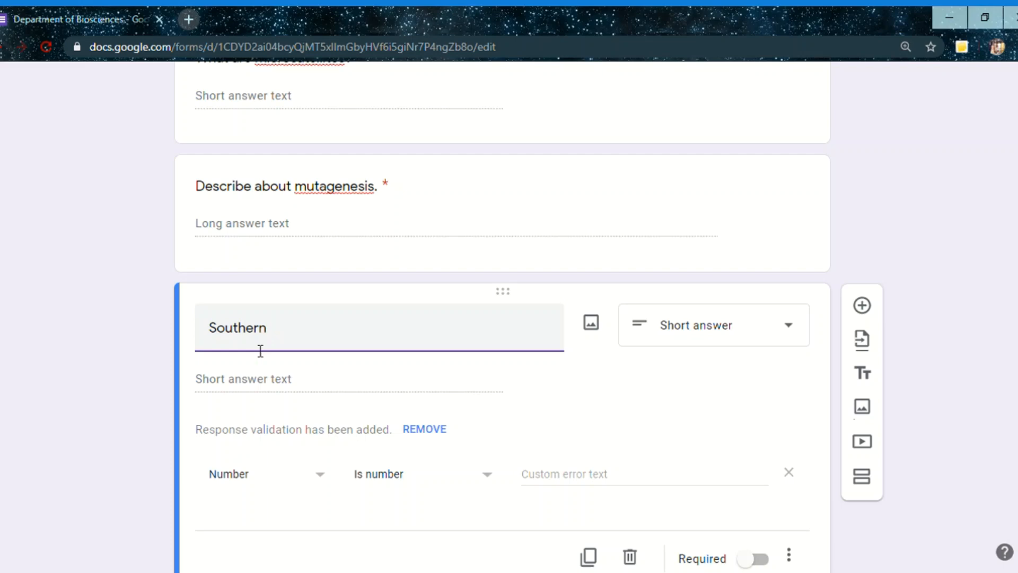
pyautogui.write('b')
pyautogui.write('lott')
pyautogui.write('ing i')
pyautogui.write('s ')
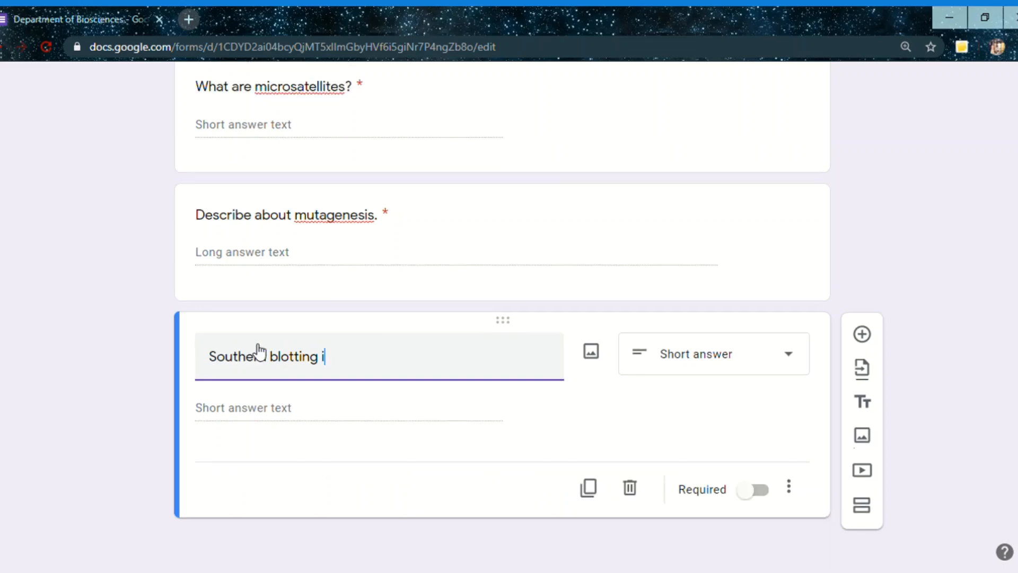
pyautogui.write('s used for')
# Set the first answer option of the Southern blotting question to "Analysis of DNA"
pyautogui.click(255, 391)
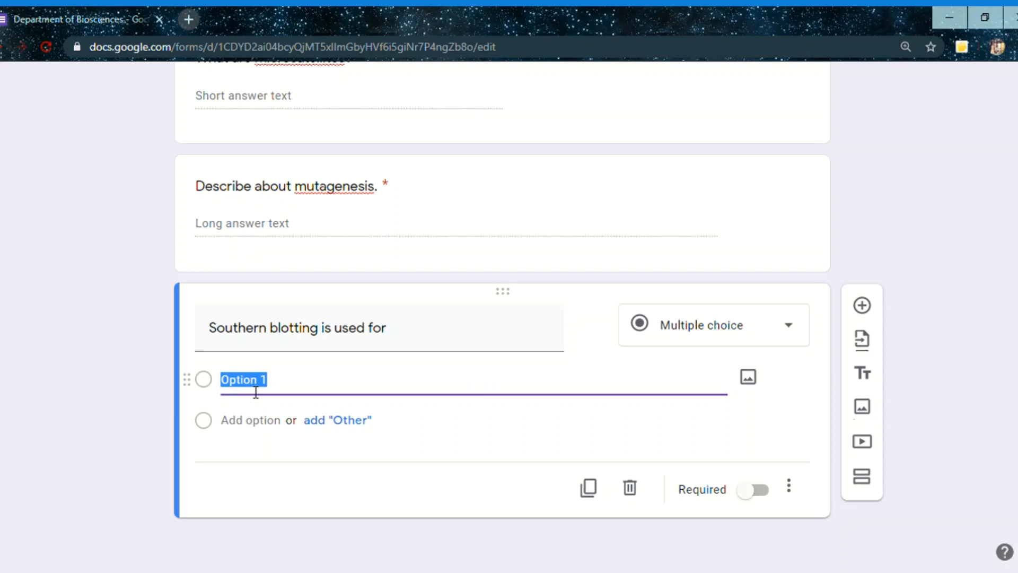
pyautogui.write('Anal')
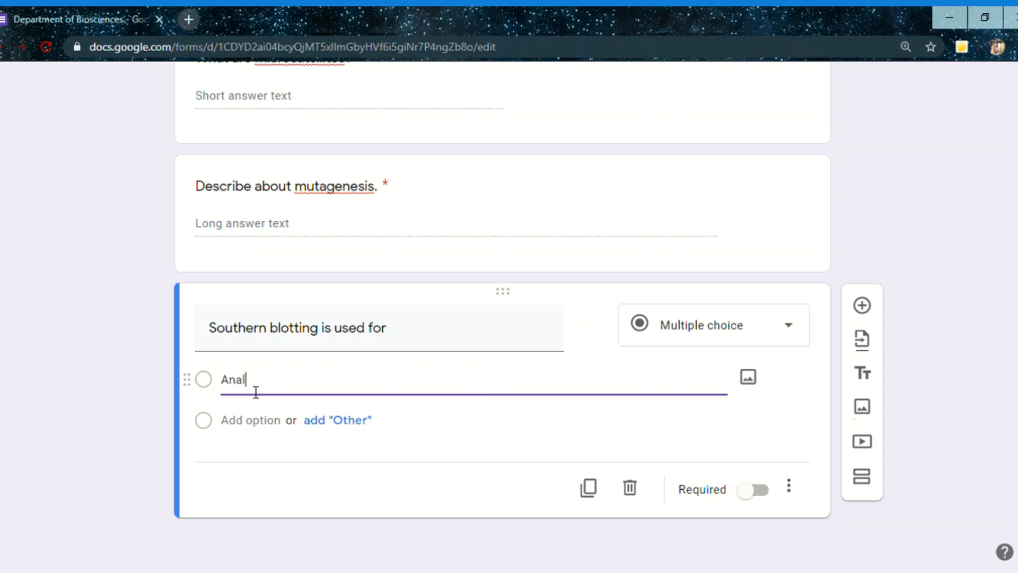
pyautogui.write('ysis of DNA')
# Add "Analysis of RNA" and "Proteins" as the second and third options of the Southern blotting question
pyautogui.click(255, 423)
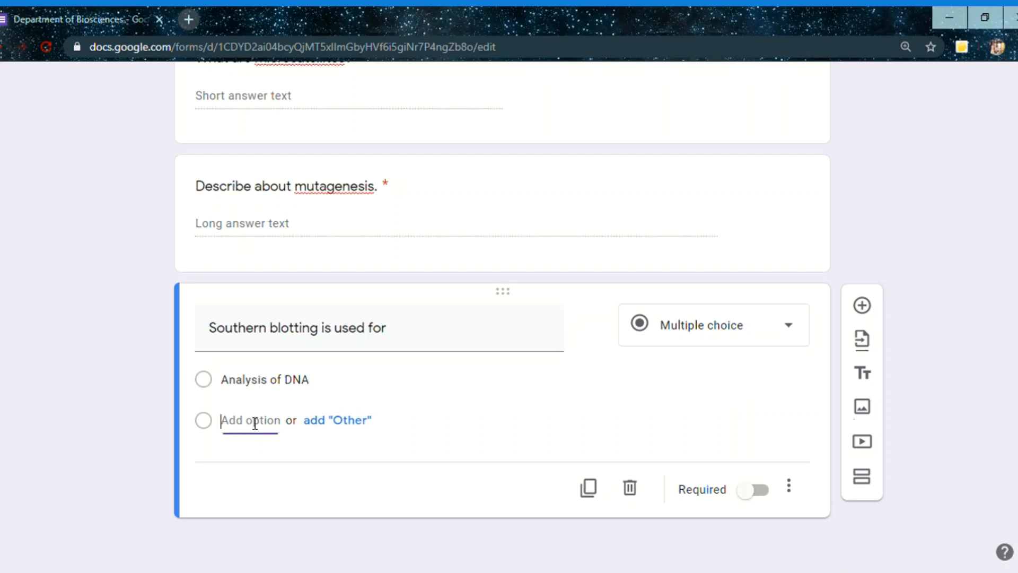
pyautogui.write('Ana')
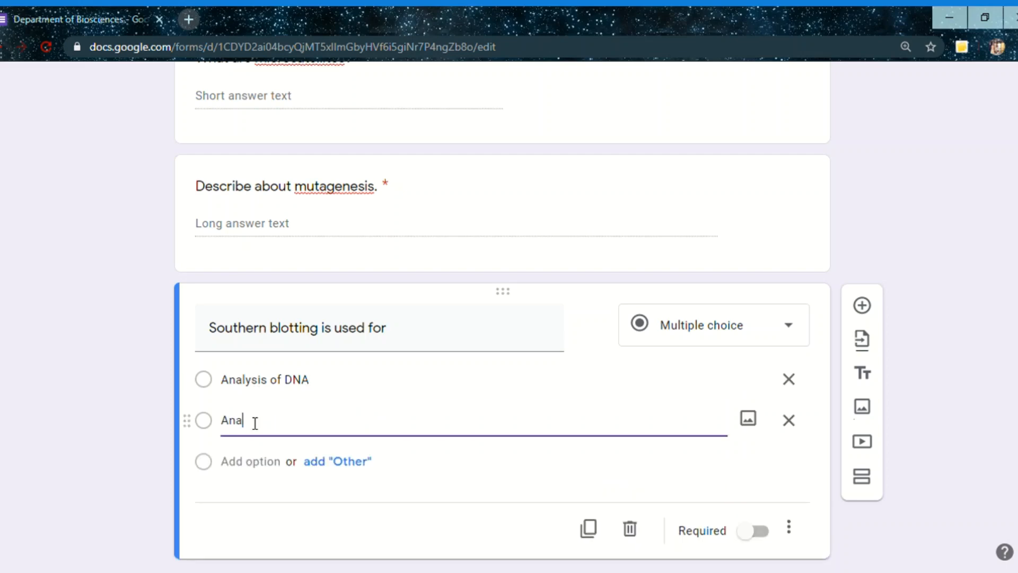
pyautogui.write('lysis of RNA')
pyautogui.click(253, 469)
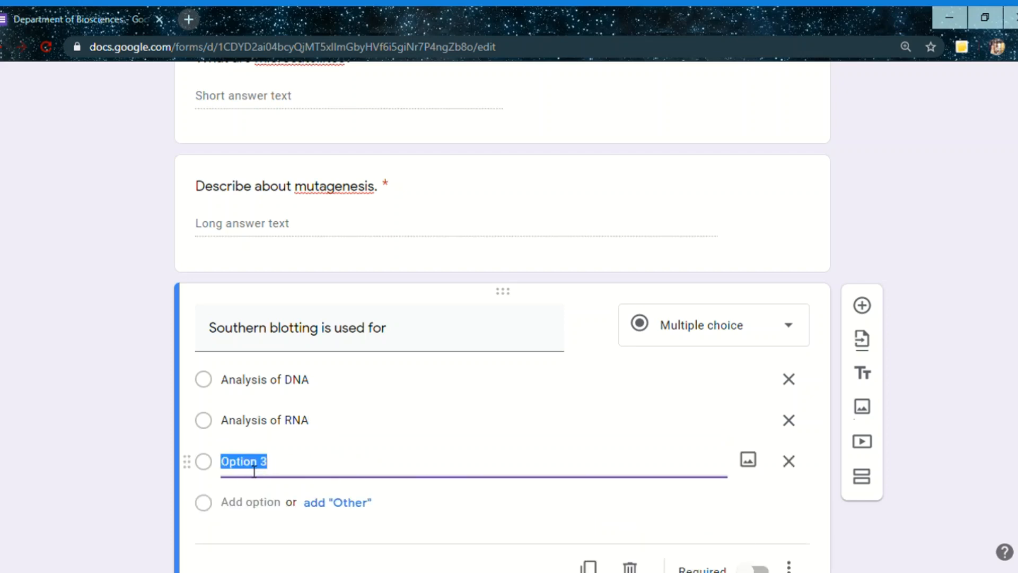
pyautogui.write('Pr')
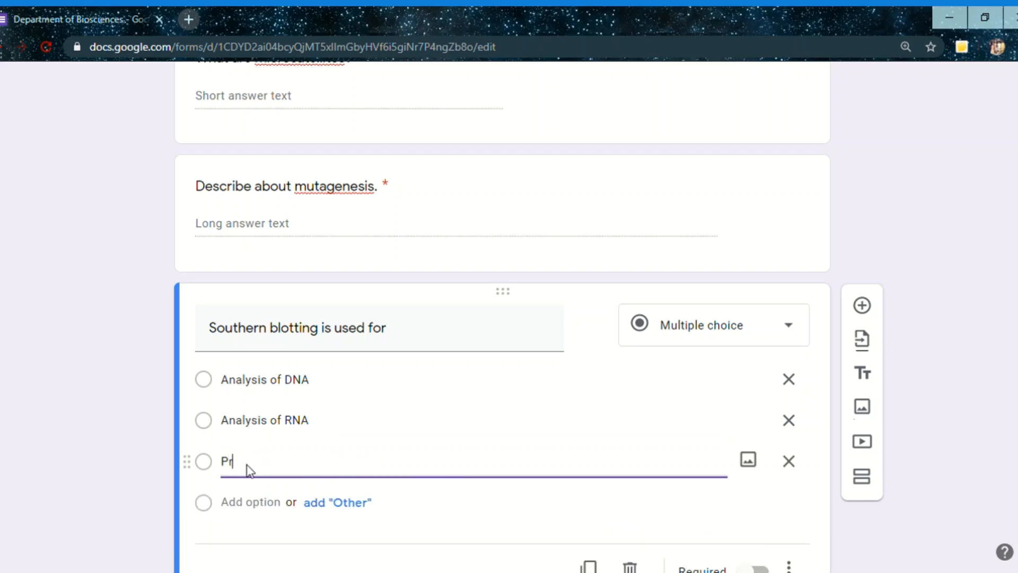
pyautogui.write('oteins')
# Add another question below the Southern blotting question and set its answer type to Dropdown
pyautogui.click(864, 312)
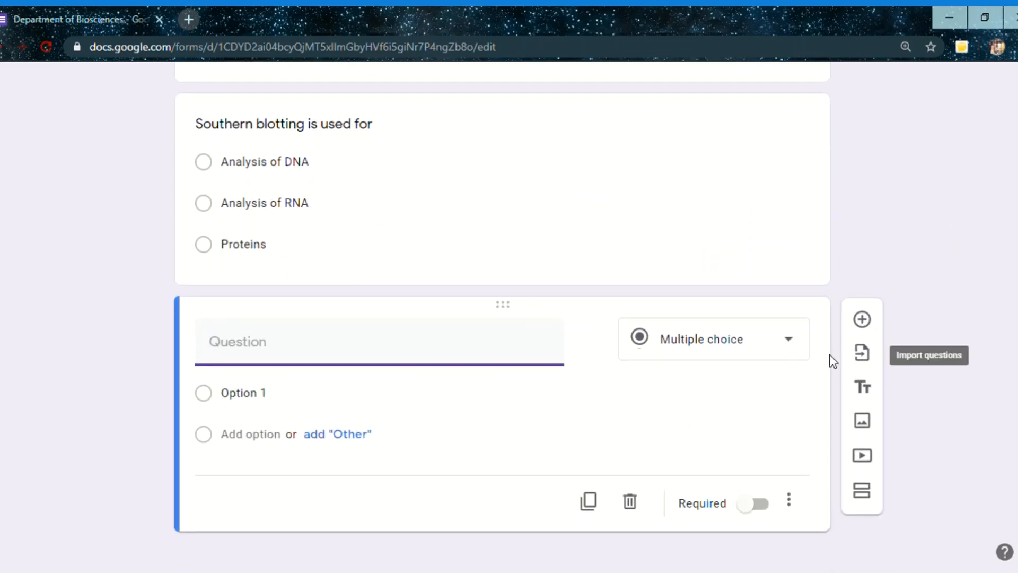
pyautogui.click(785, 353)
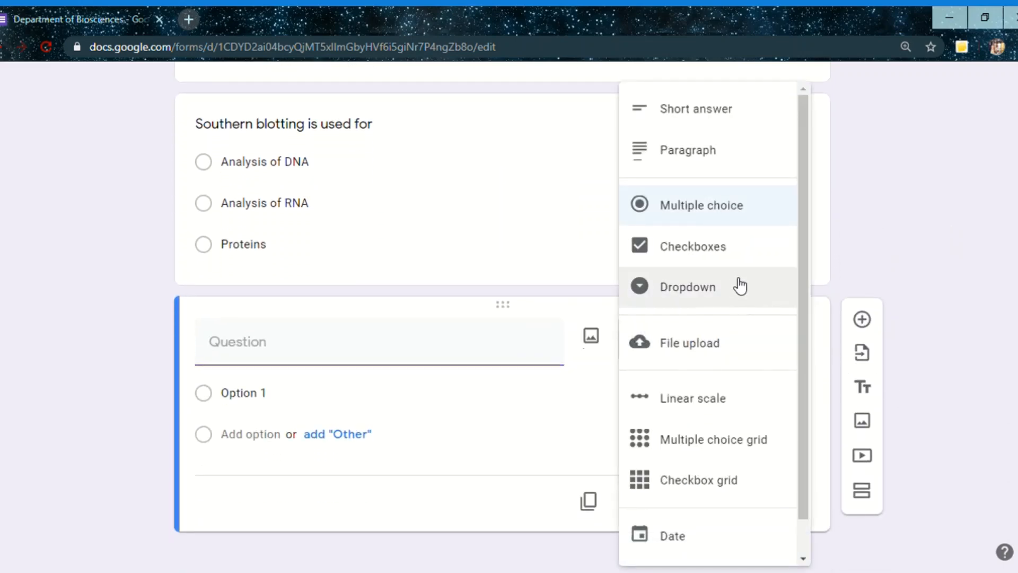
pyautogui.click(727, 294)
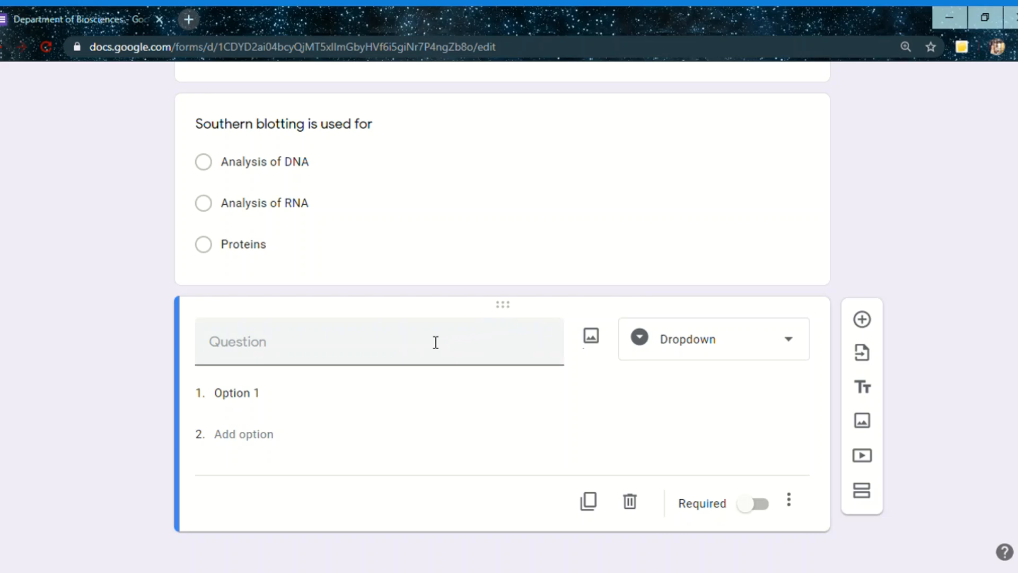
# Enter "RNA is" as the text of the dropdown question
pyautogui.click(322, 358)
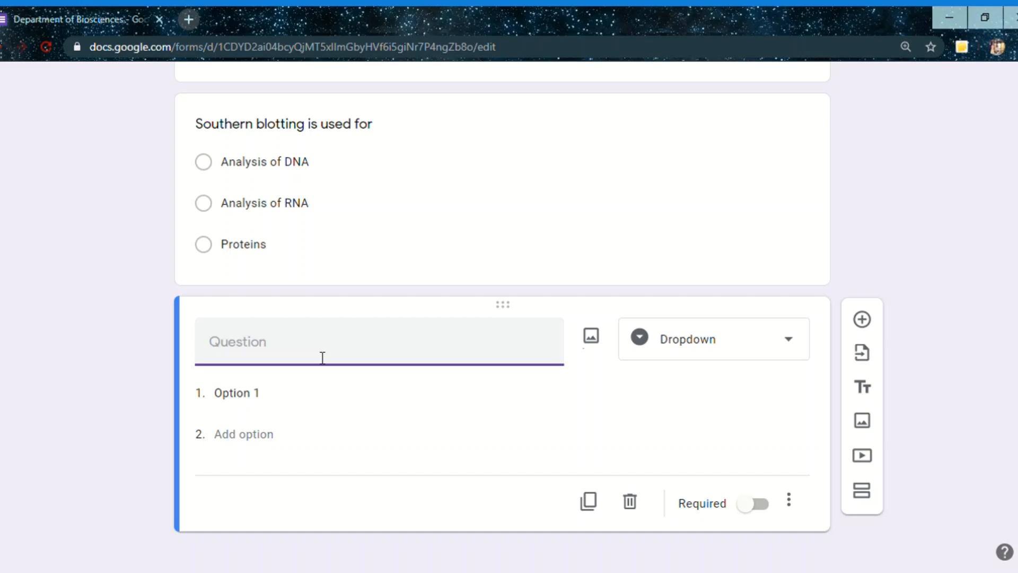
pyautogui.write('RNA i')
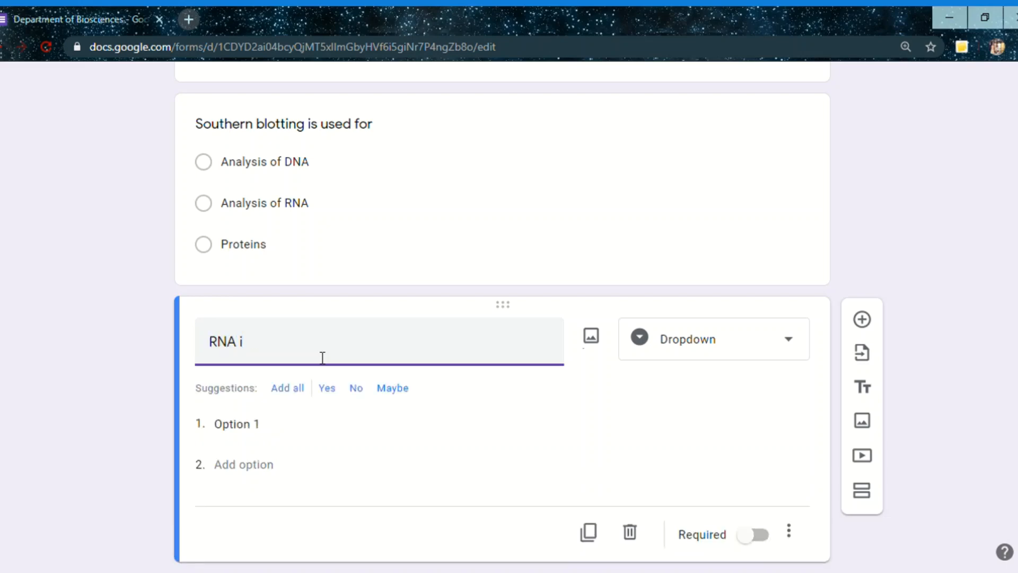
pyautogui.write('s')
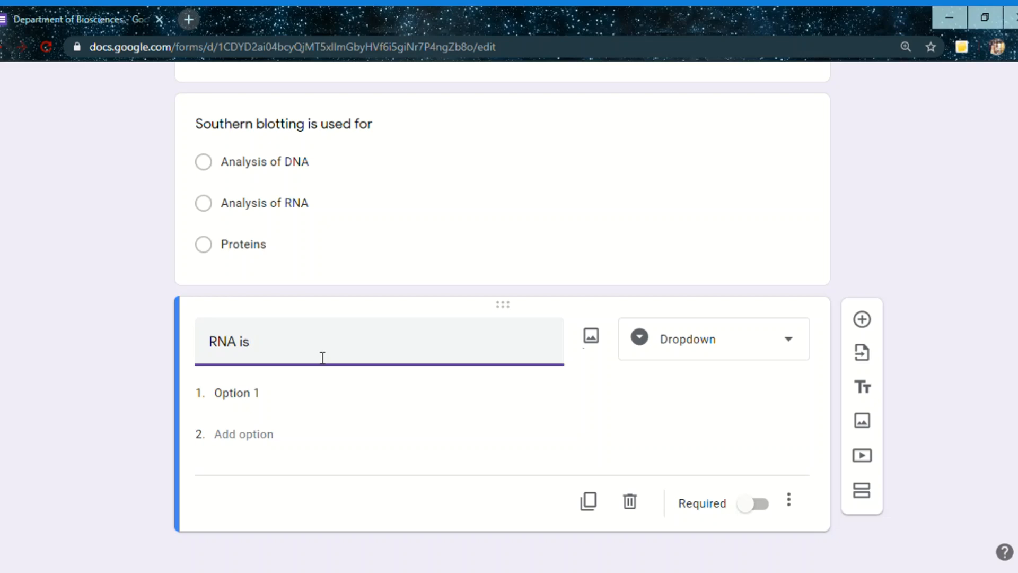
# Set the first option of the "RNA is" question to "Double Stranded"
pyautogui.click(251, 402)
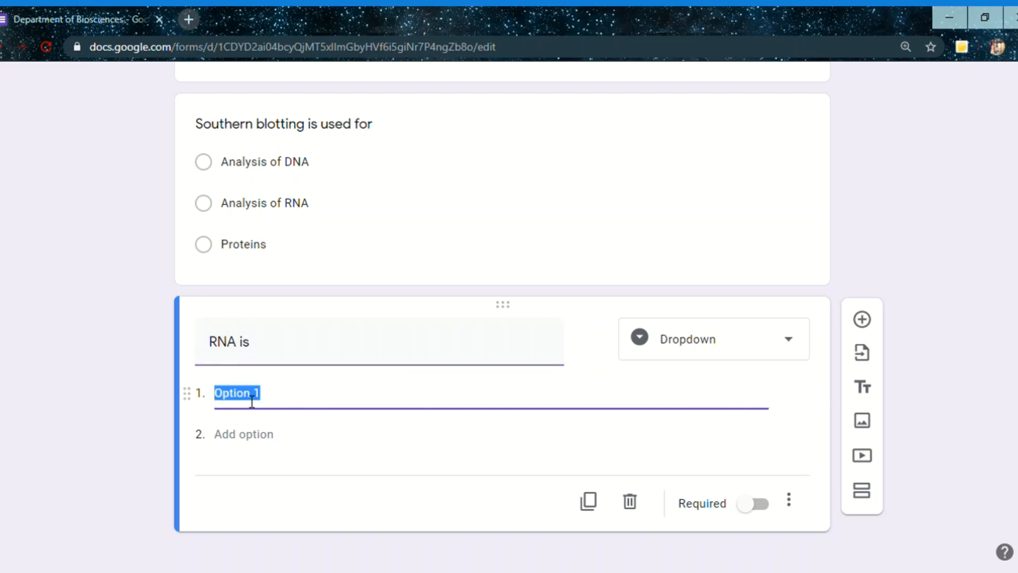
pyautogui.write('D')
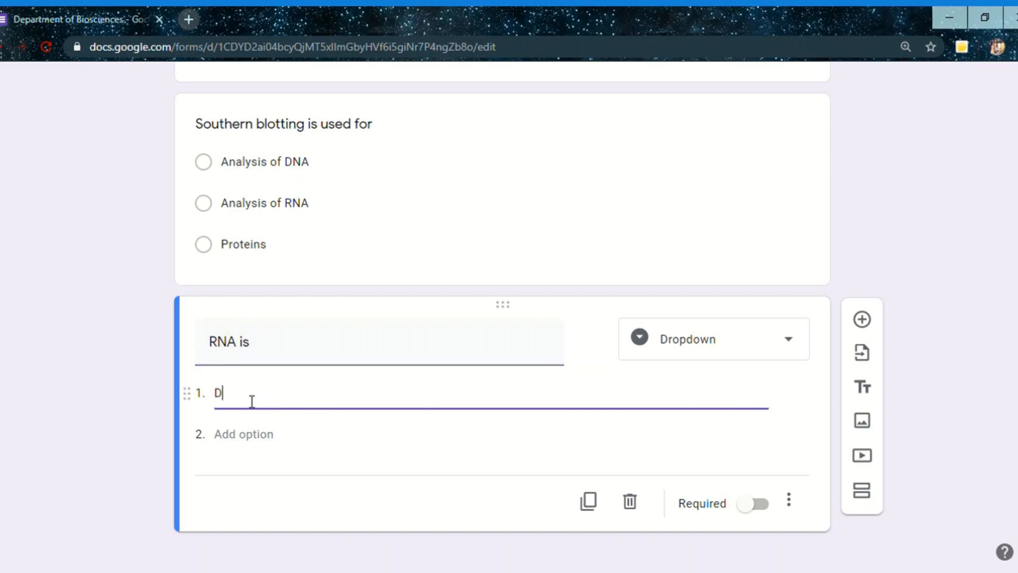
pyautogui.write('ouble Stranded')
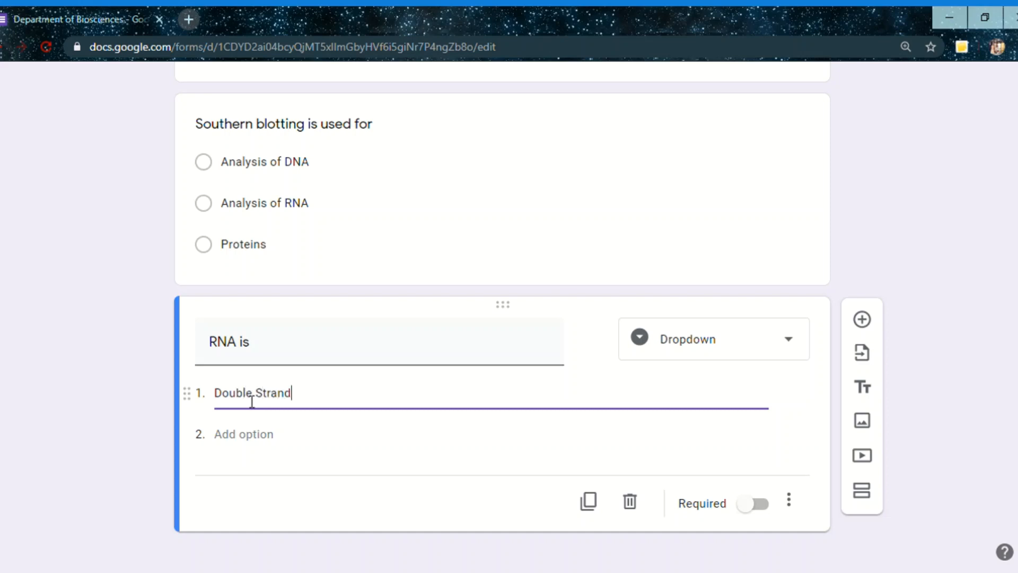
# Add "Single Stranded" as the second option of the "RNA is" question
pyautogui.click(249, 434)
pyautogui.write('Sin')
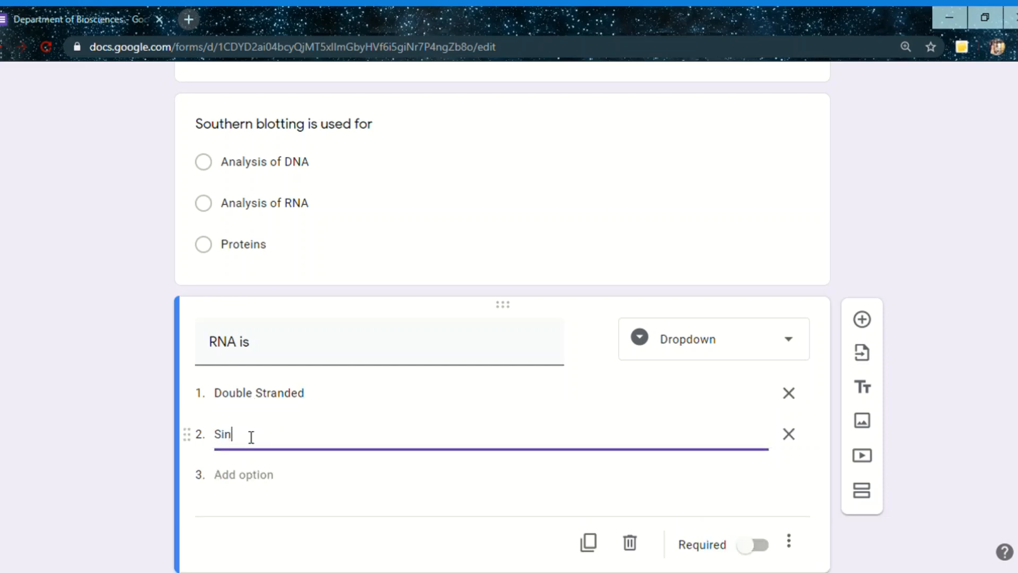
pyautogui.write('gle Stranded')
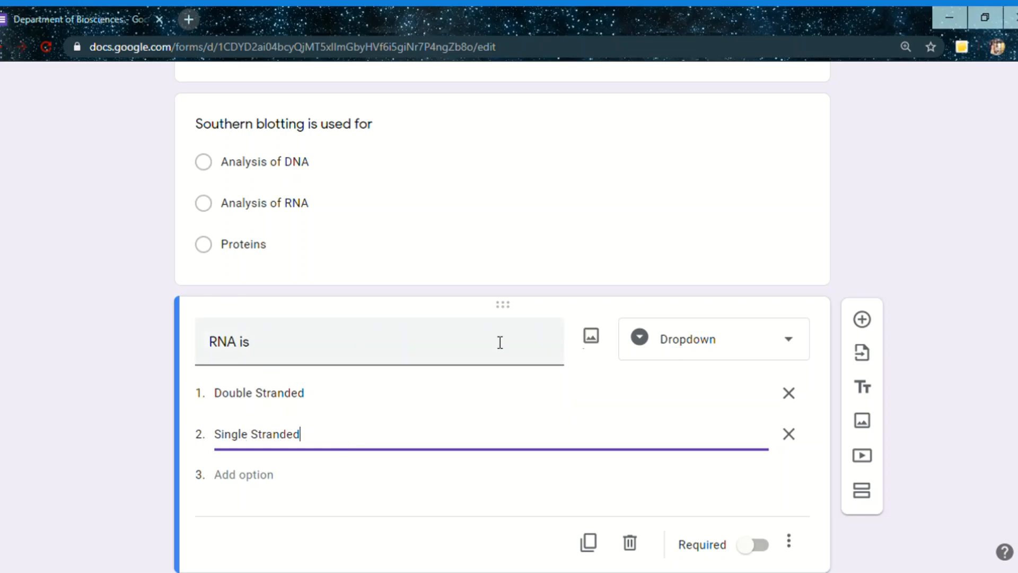
pyautogui.click(640, 340)
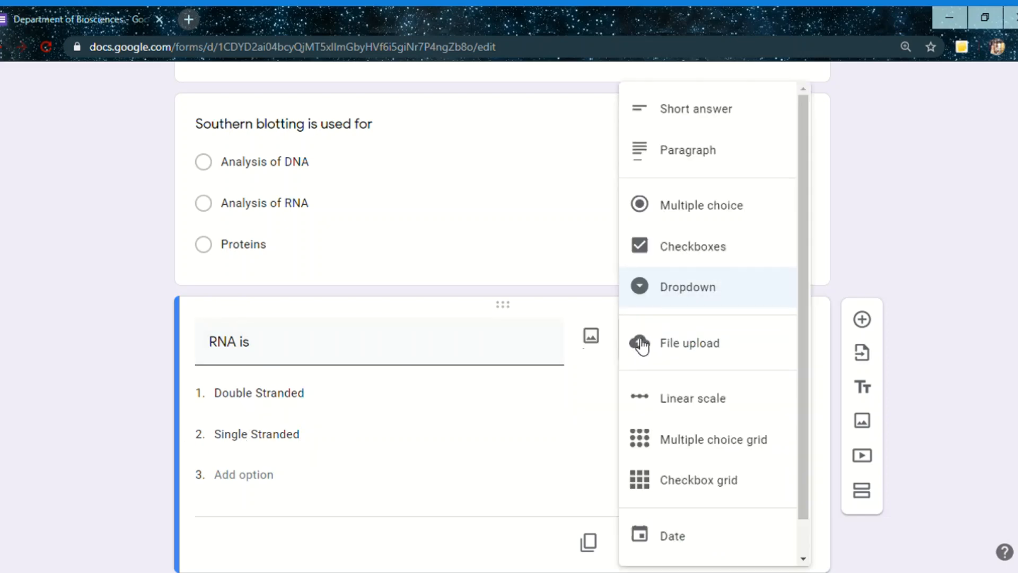
pyautogui.click(598, 390)
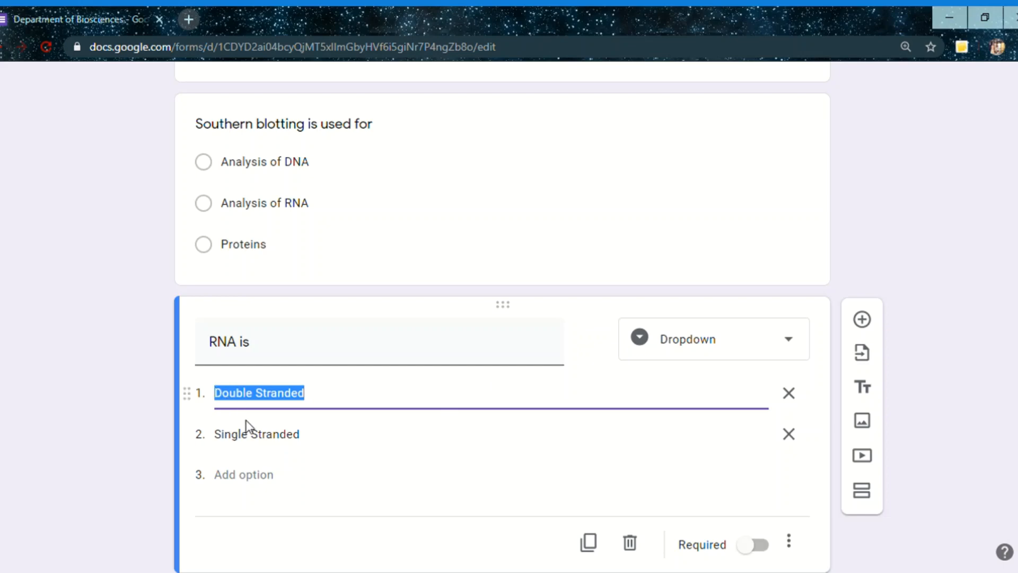
# Add another question below the "RNA is" question and enter "Upload your assignment" as its text
pyautogui.click(863, 319)
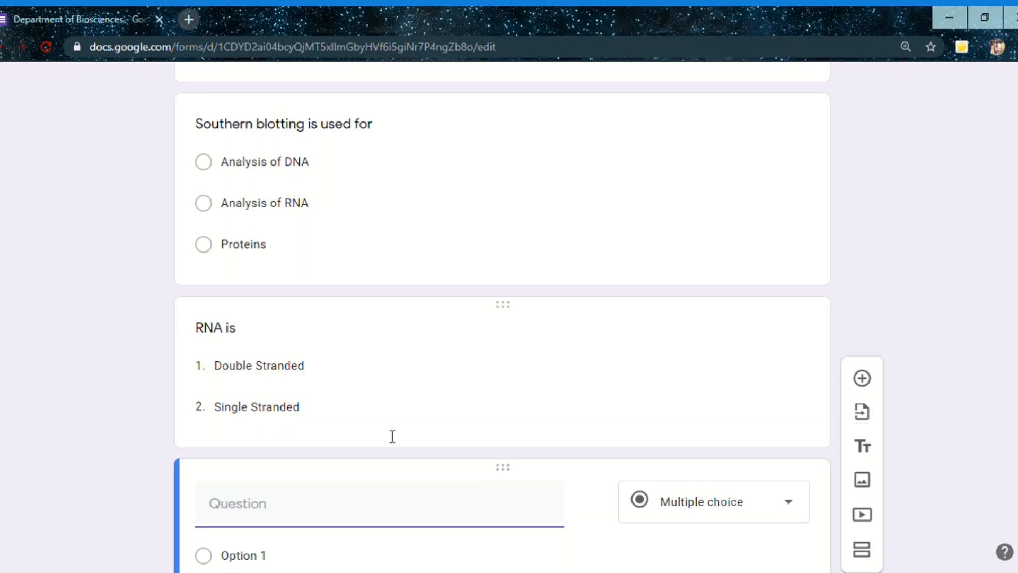
pyautogui.click(749, 502)
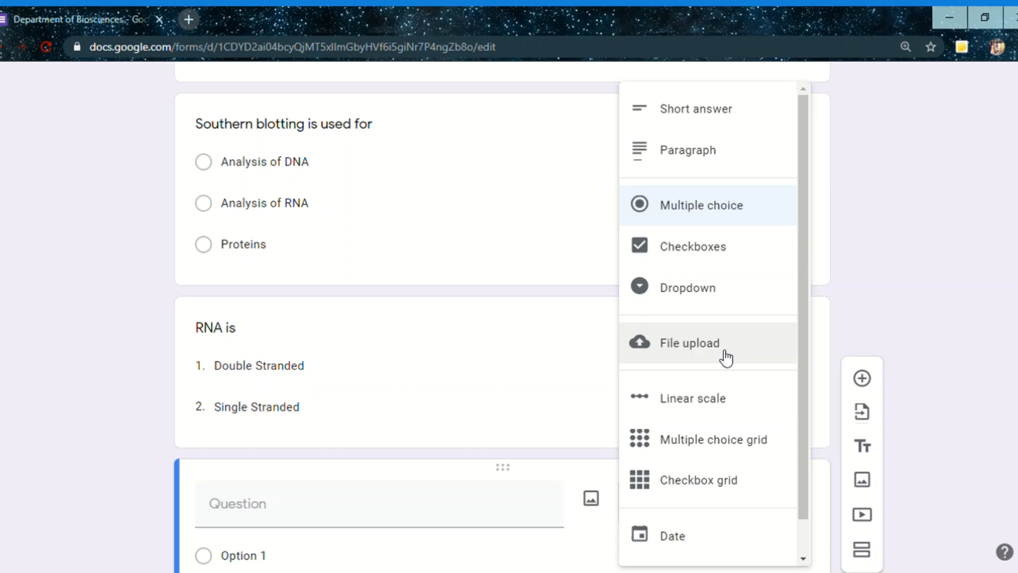
pyautogui.click(269, 521)
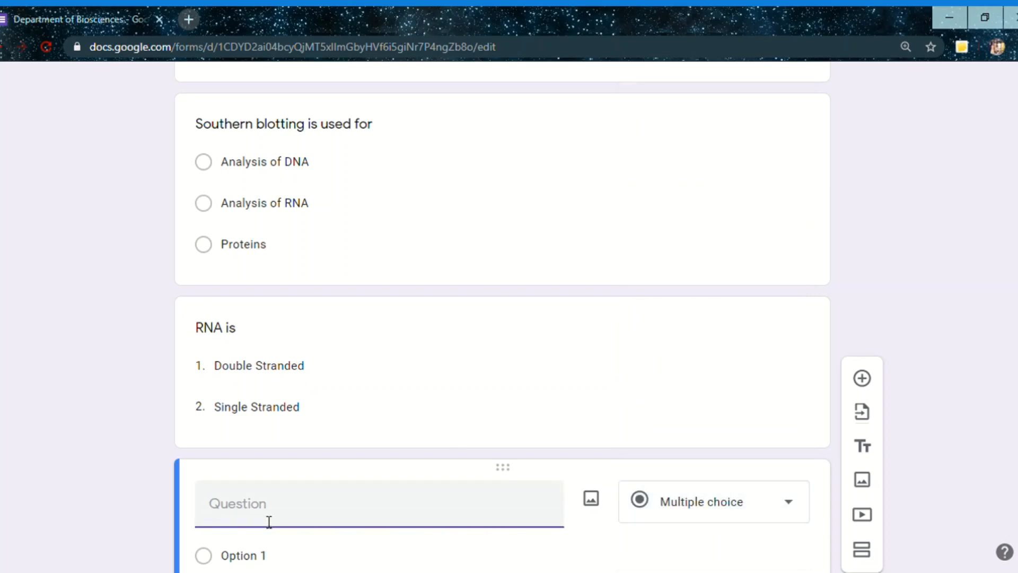
pyautogui.write('Upload your ass')
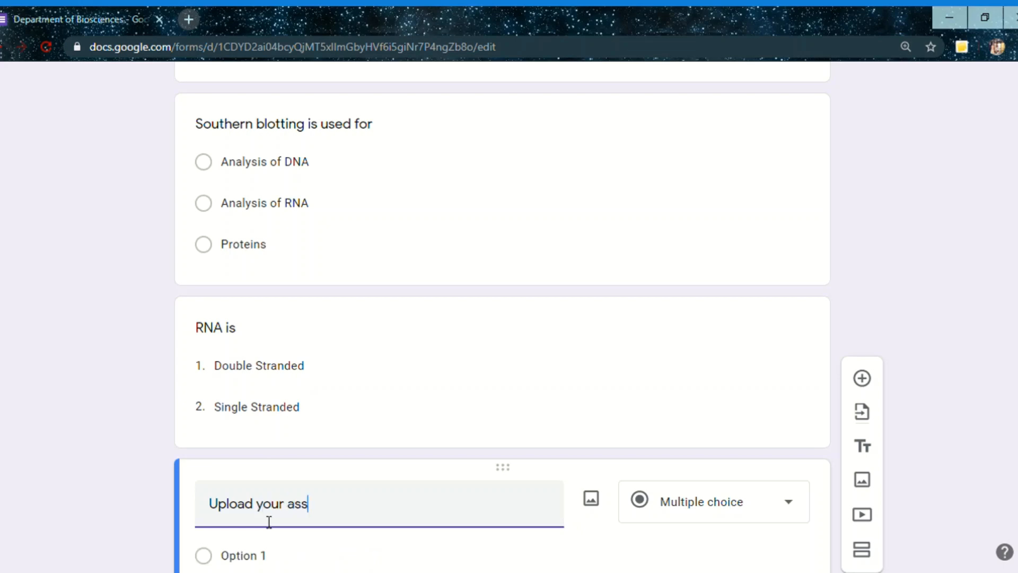
pyautogui.write('ignment')
# Set the "Upload your assignment" question's answer type to File upload and accept letting respondents upload files to Drive
pyautogui.click(700, 510)
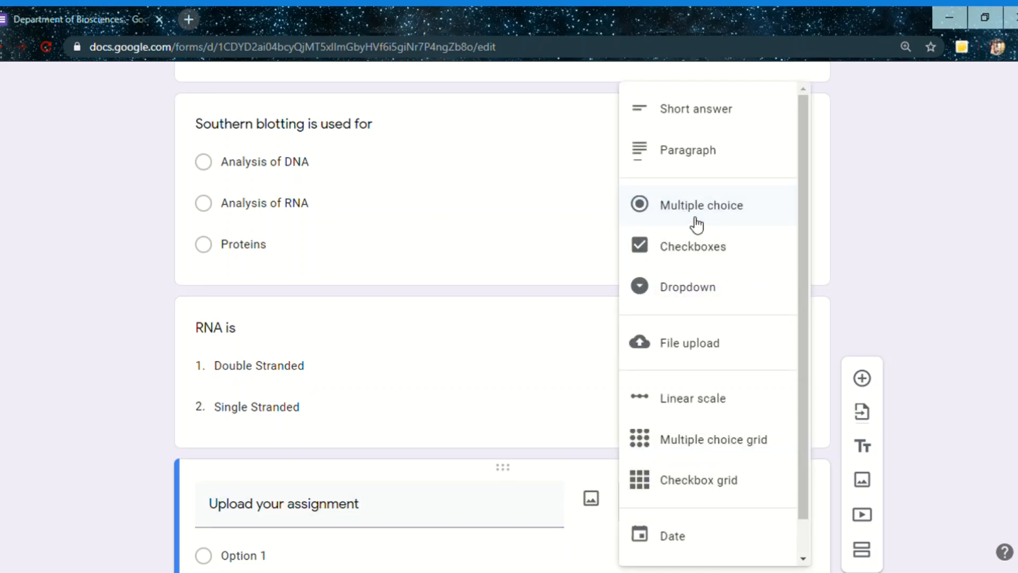
pyautogui.click(688, 353)
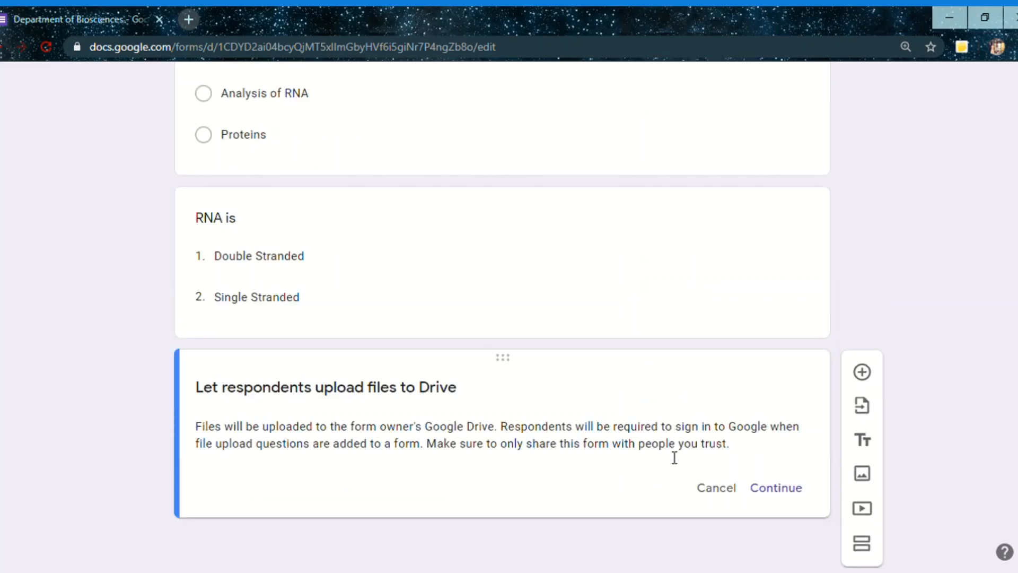
pyautogui.click(772, 488)
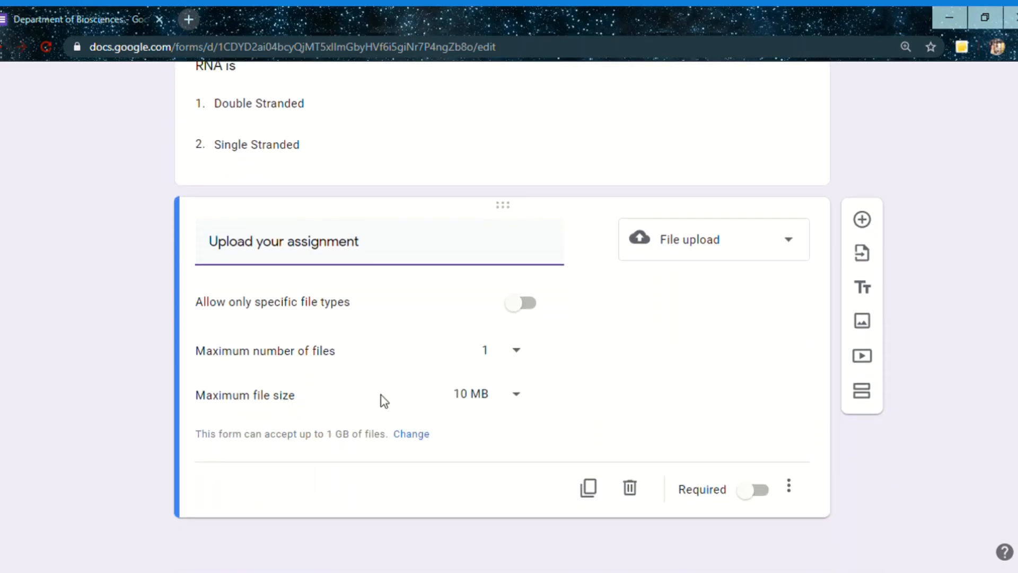
# Choose 10 MB as the upload question's maximum file size and allow only PDF files
pyautogui.click(503, 403)
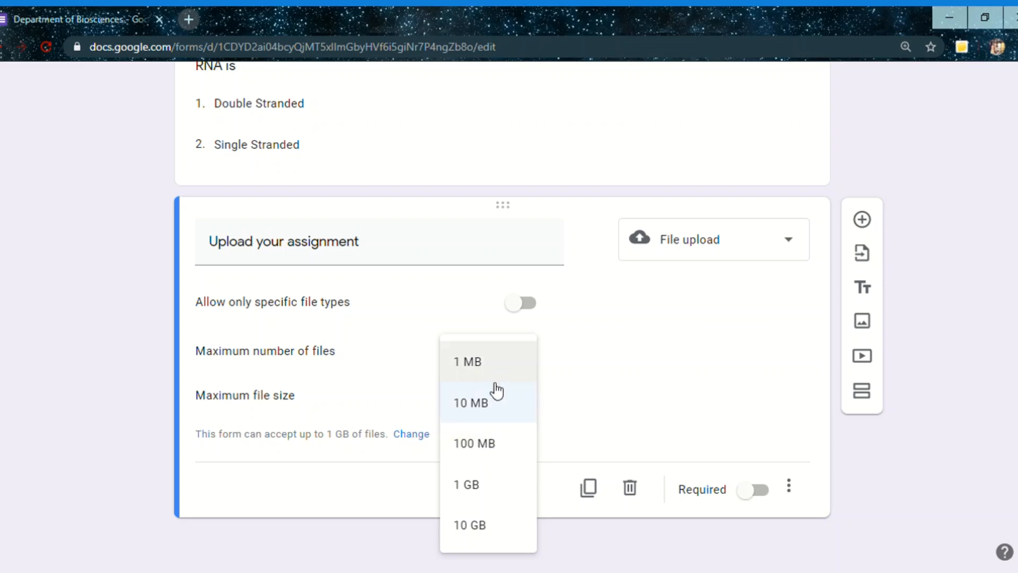
pyautogui.click(496, 407)
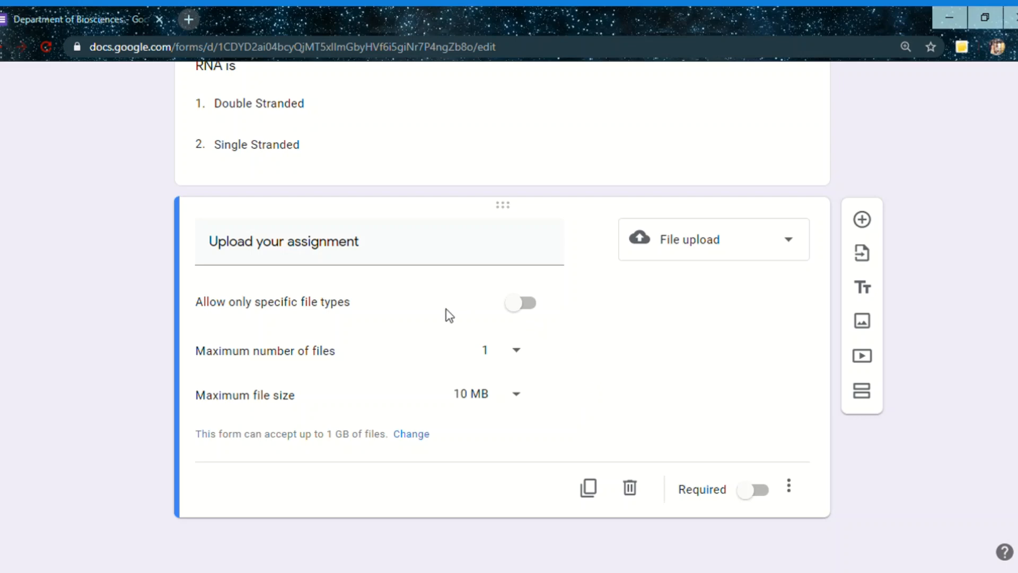
pyautogui.click(538, 310)
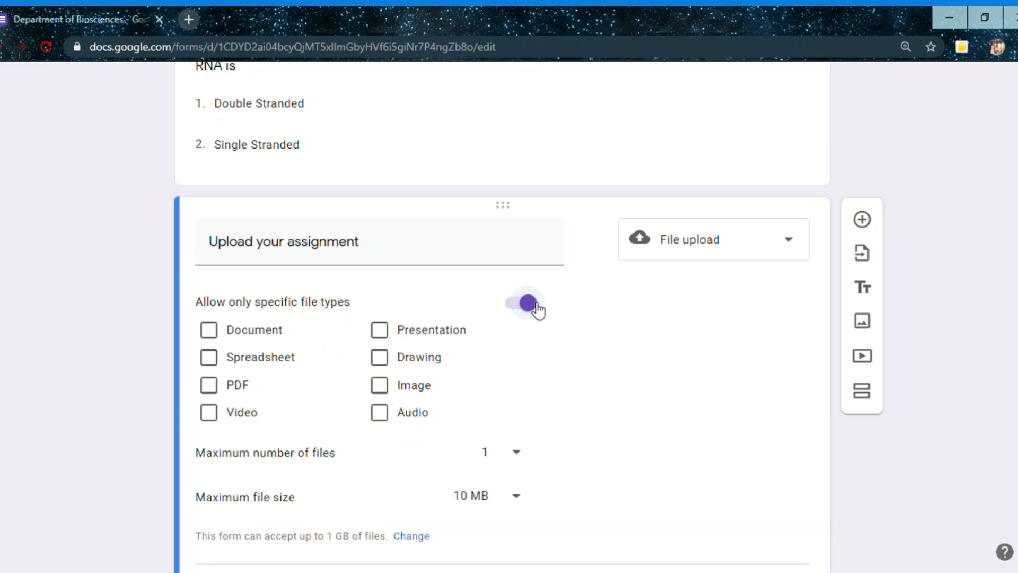
pyautogui.click(215, 386)
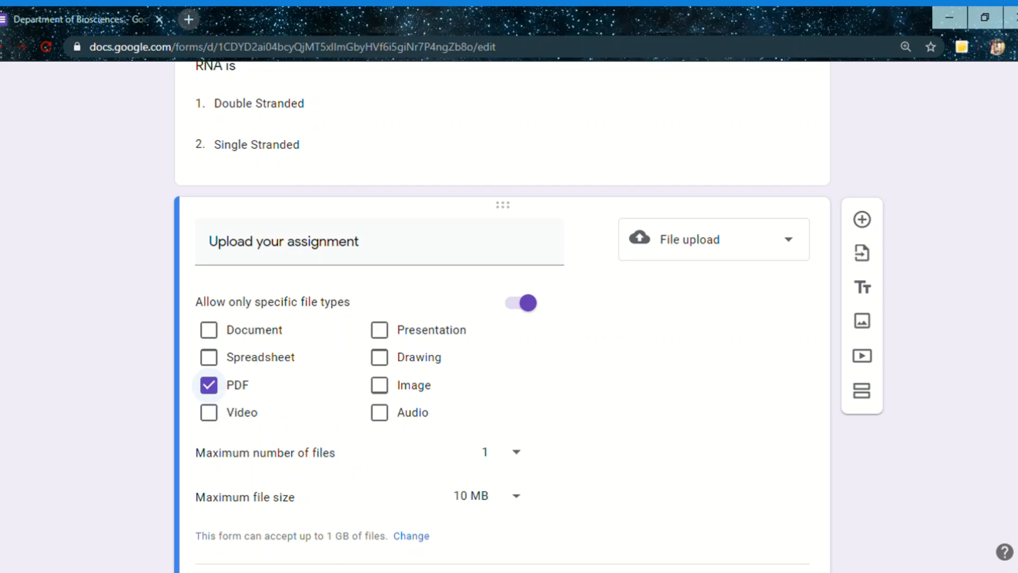
pyautogui.scroll(-2, 954, 345)
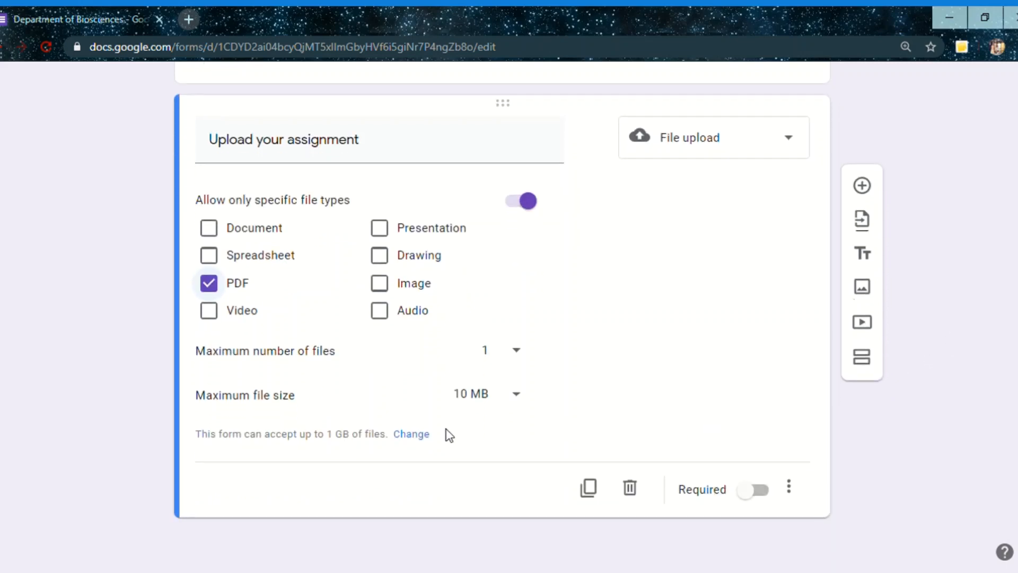
# Add another question below the assignment upload question and set its answer type to Linear scale
pyautogui.click(863, 187)
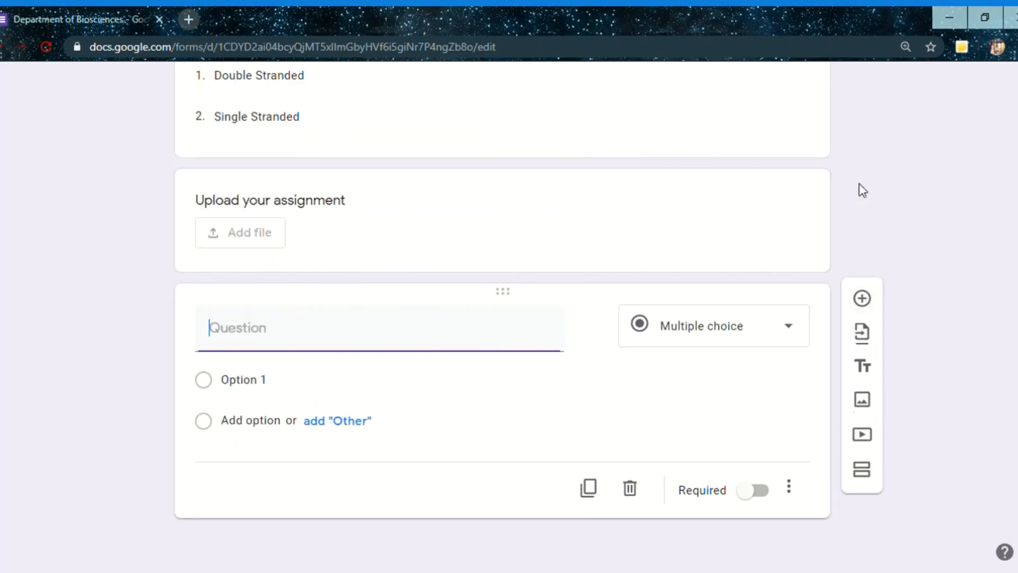
pyautogui.click(695, 337)
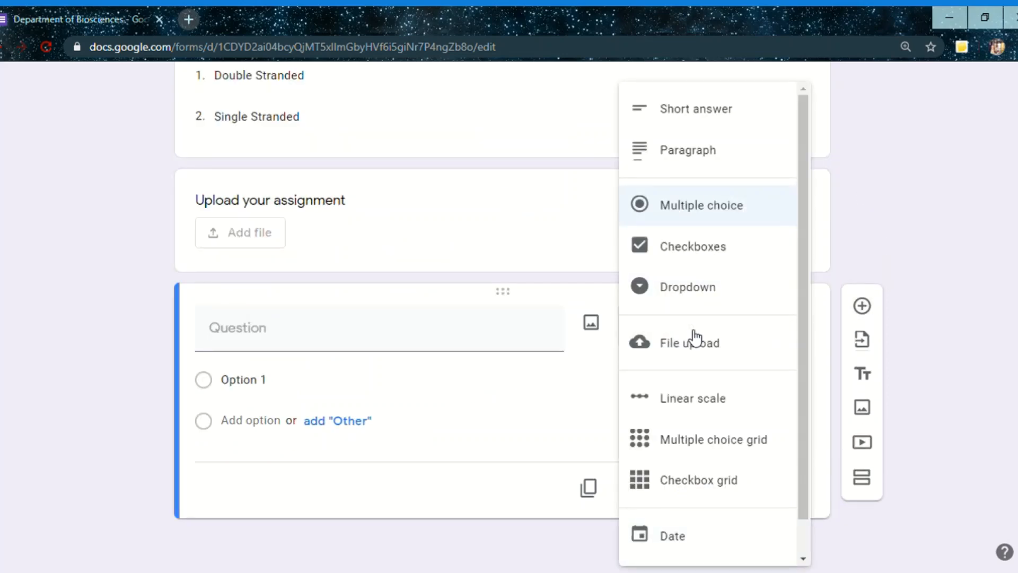
pyautogui.click(707, 399)
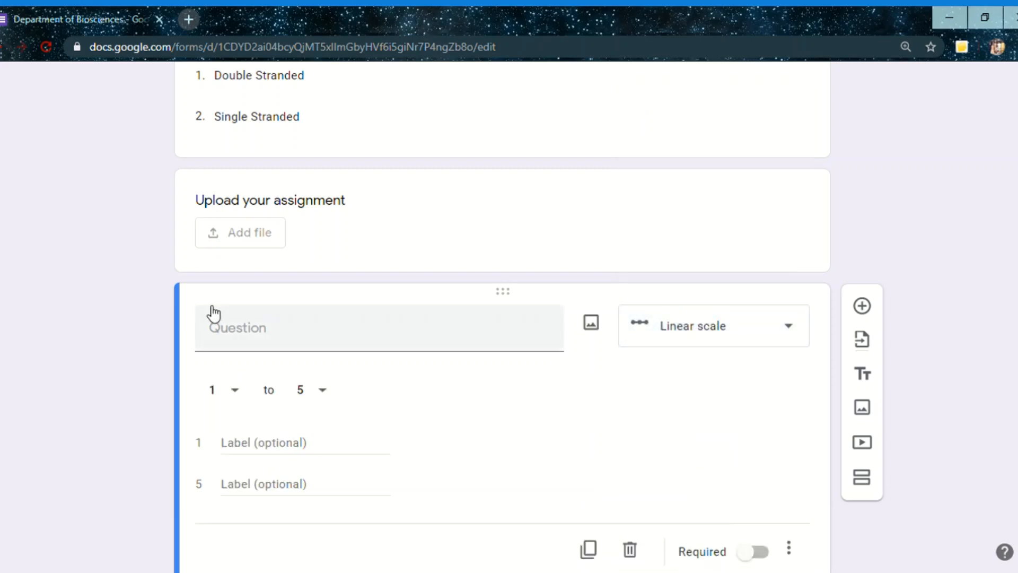
pyautogui.click(214, 333)
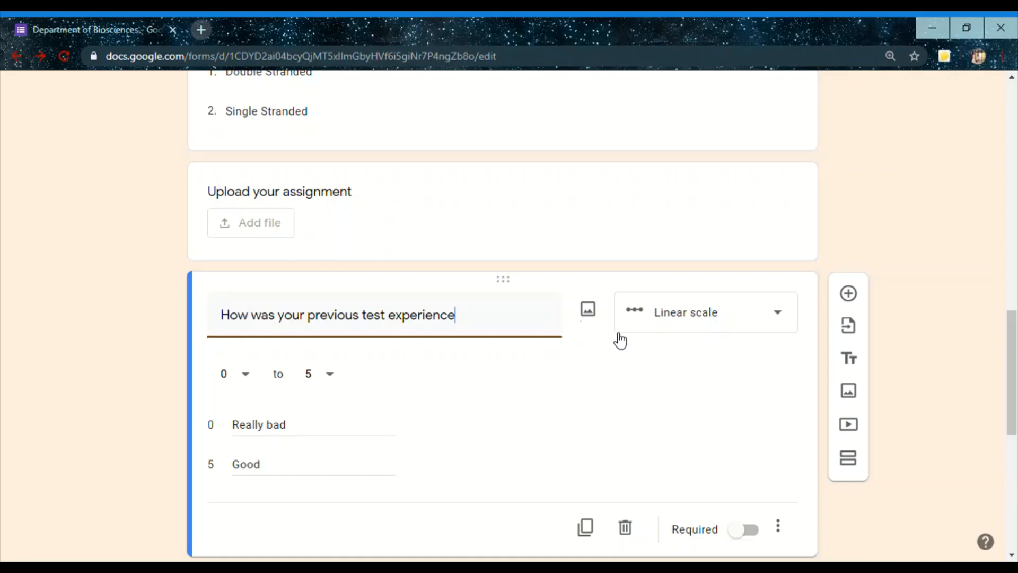
# Review the linear scale question's answer type and the setup of the multiple choice grid and checkbox grid questions
pyautogui.click(648, 333)
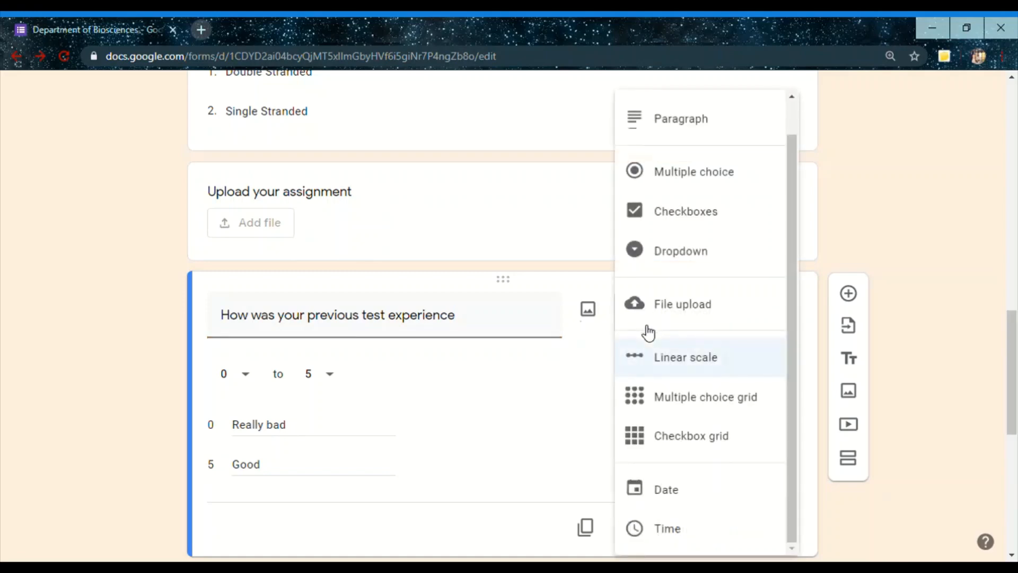
pyautogui.click(662, 365)
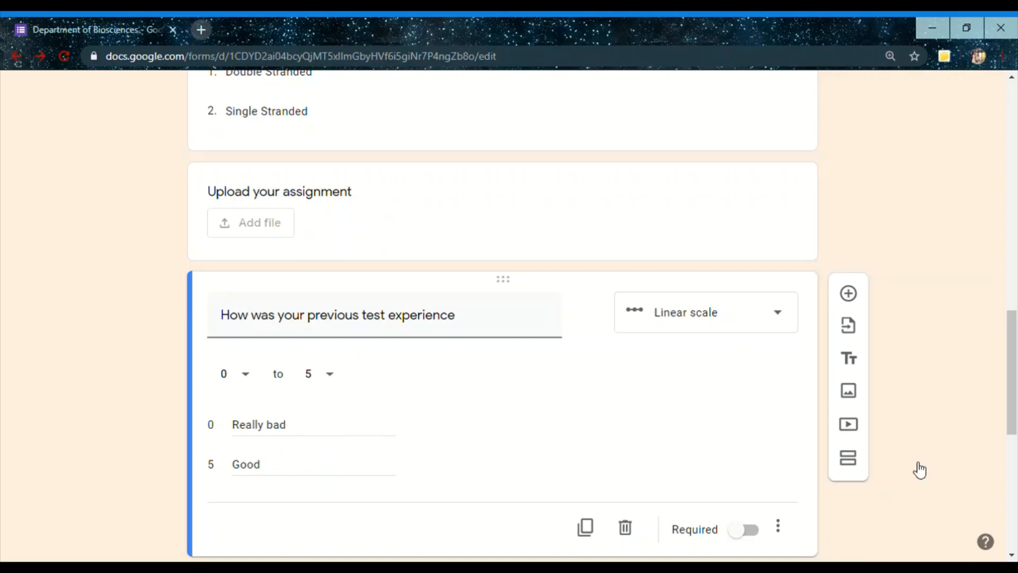
pyautogui.moveTo(1016, 370); pyautogui.dragTo(1016, 455)
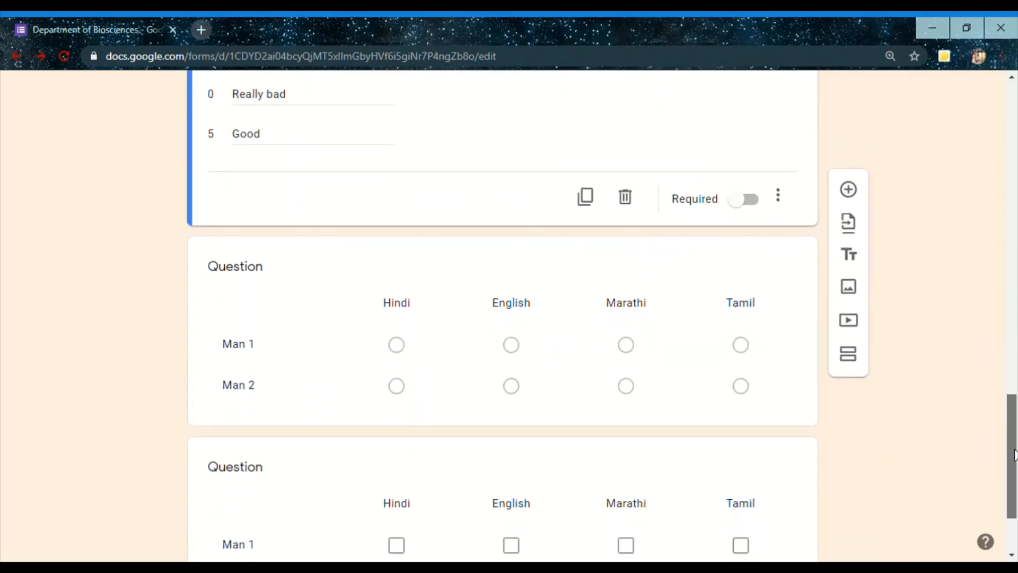
pyautogui.click(565, 289)
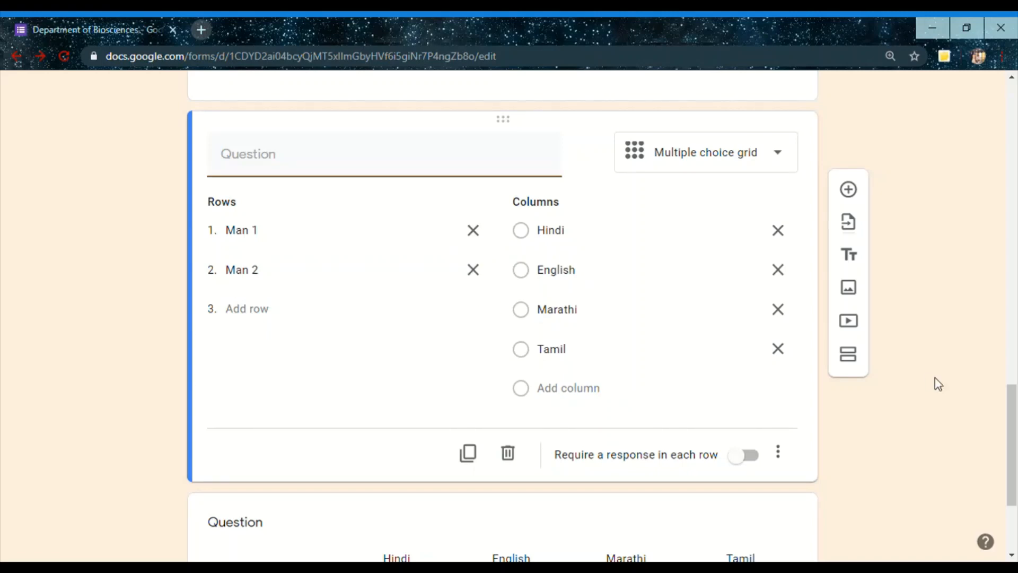
pyautogui.scroll(-3, 1015, 401)
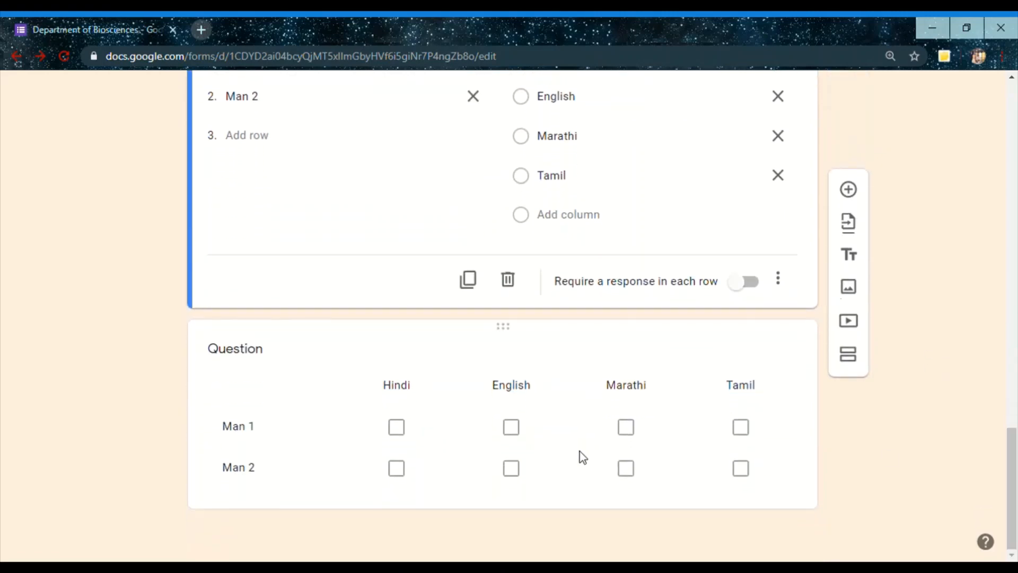
pyautogui.click(580, 451)
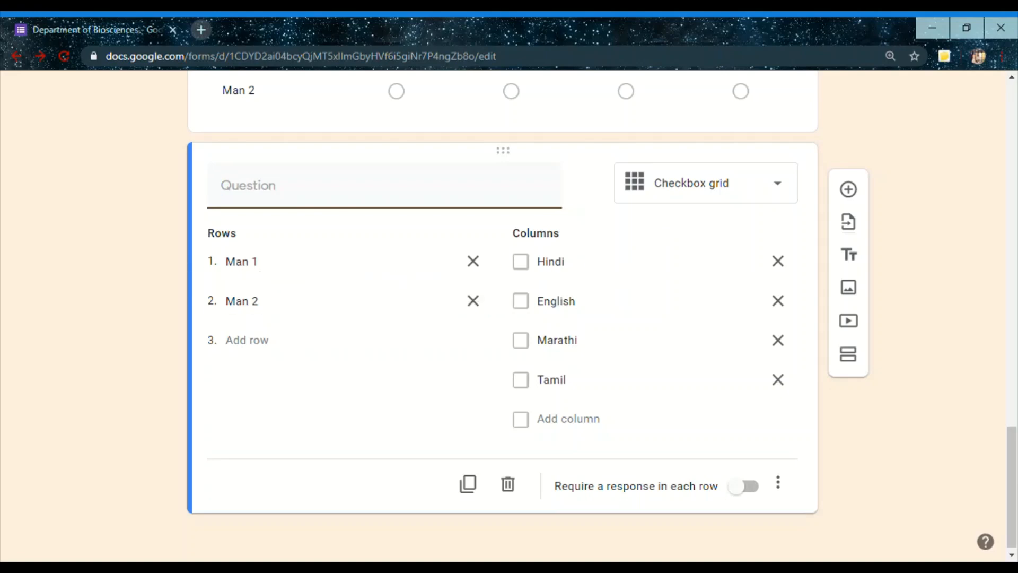
pyautogui.moveTo(1015, 457); pyautogui.dragTo(1017, 492)
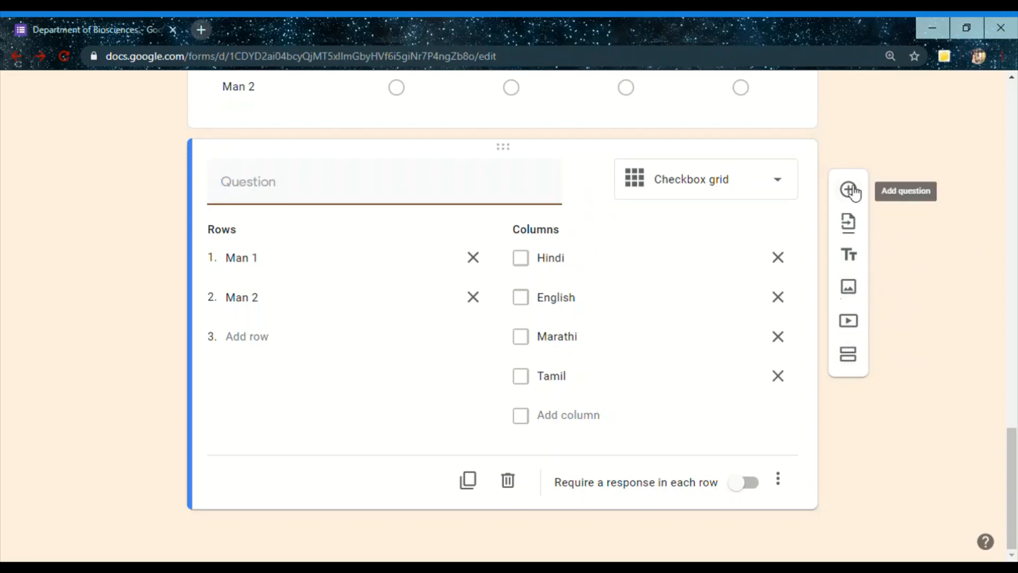
# Import only the "What is DNA?" question from the Biotech Quiz form that contains three questions
pyautogui.click(851, 224)
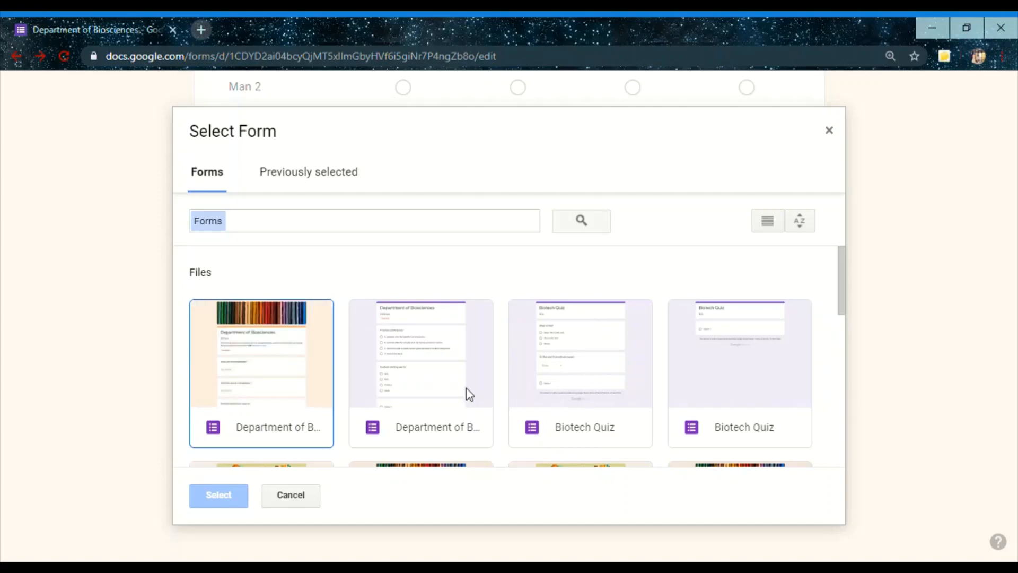
pyautogui.doubleClick(624, 393)
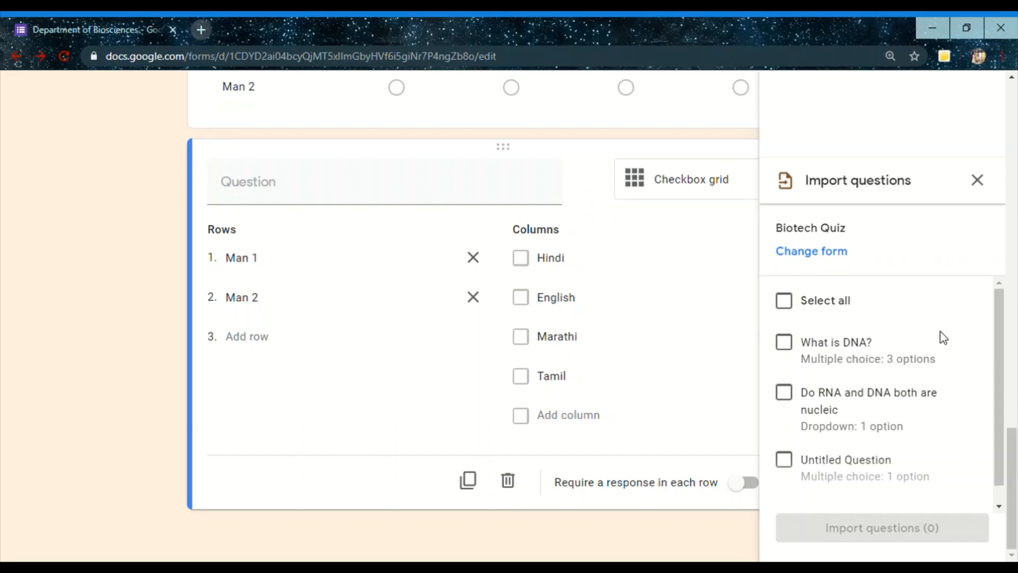
pyautogui.click(790, 348)
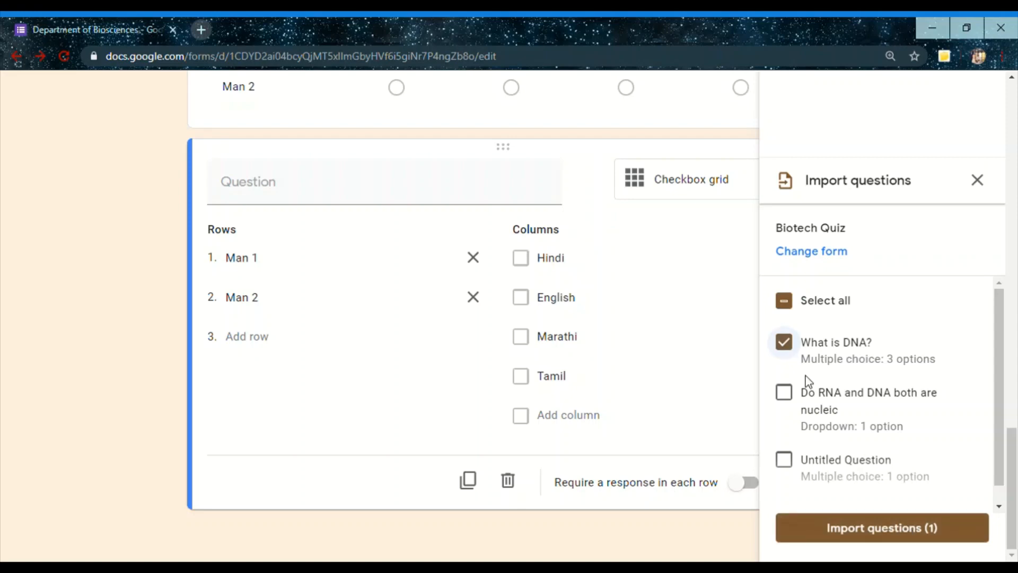
pyautogui.click(785, 305)
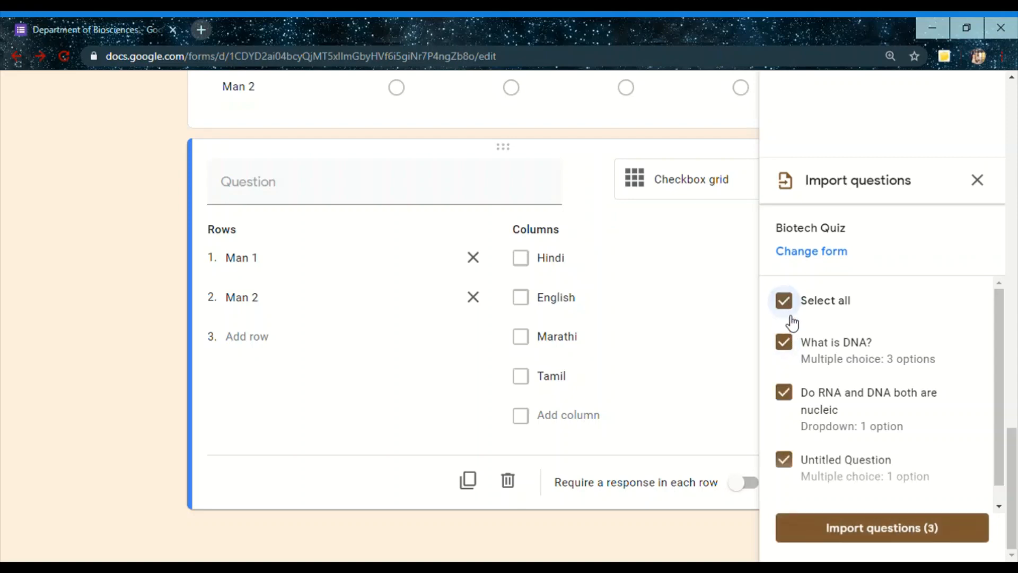
pyautogui.click(788, 308)
pyautogui.click(785, 342)
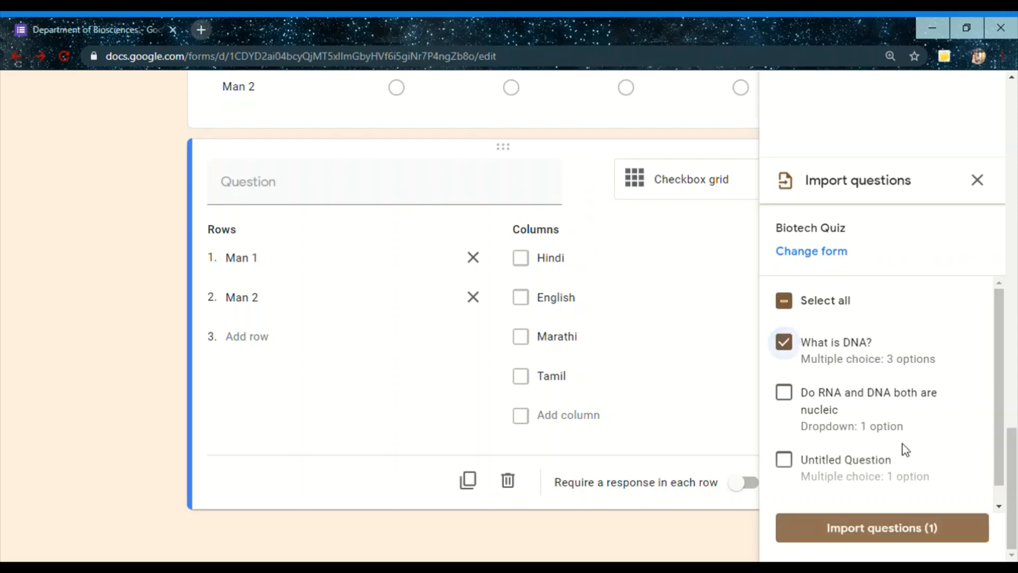
pyautogui.click(952, 530)
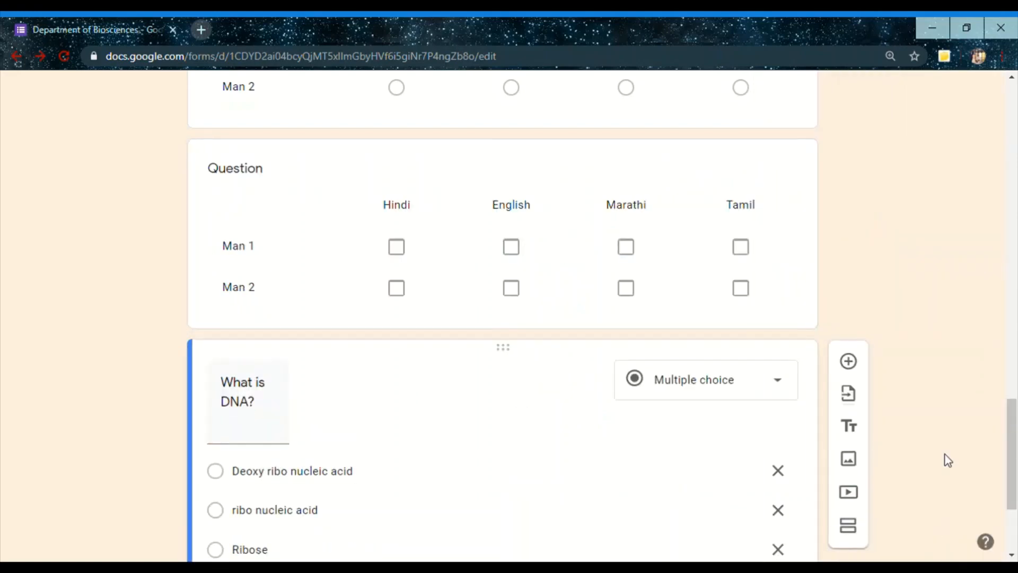
pyautogui.moveTo(1013, 456); pyautogui.dragTo(1015, 496)
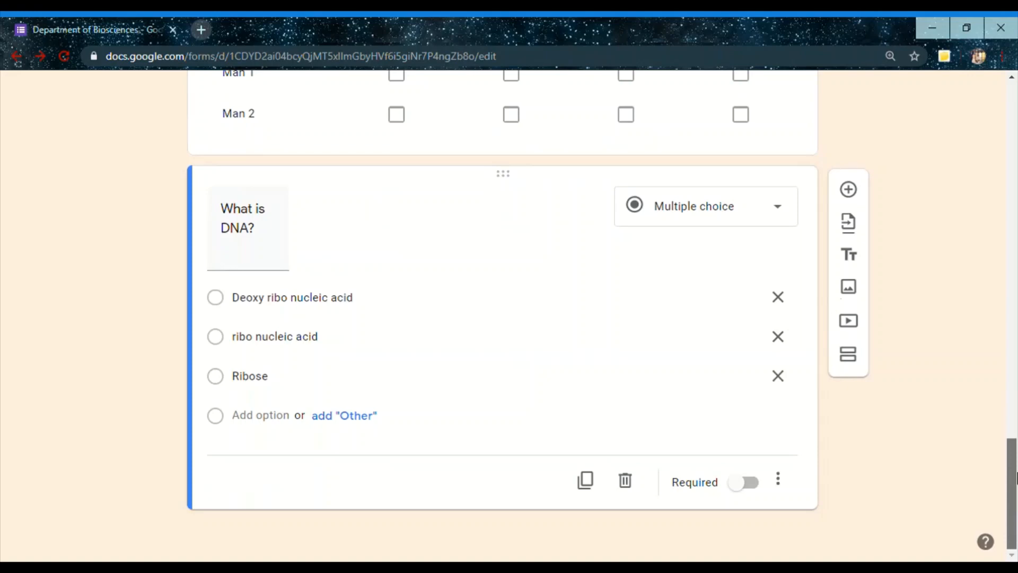
pyautogui.moveTo(1016, 472); pyautogui.dragTo(1017, 470)
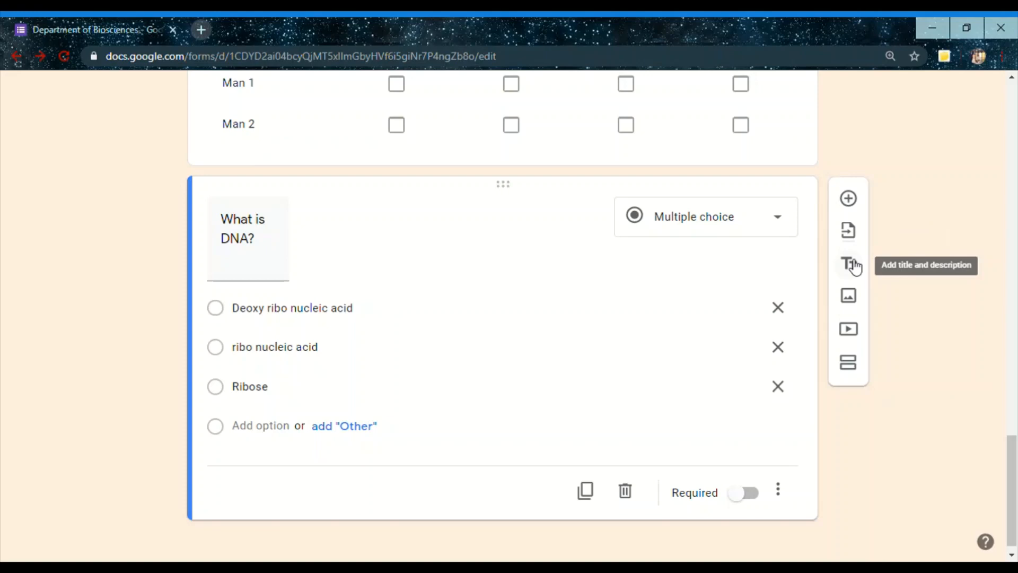
# Add a new section directly after the "What are microsatellites?" question
pyautogui.moveTo(1012, 479); pyautogui.dragTo(1011, 159)
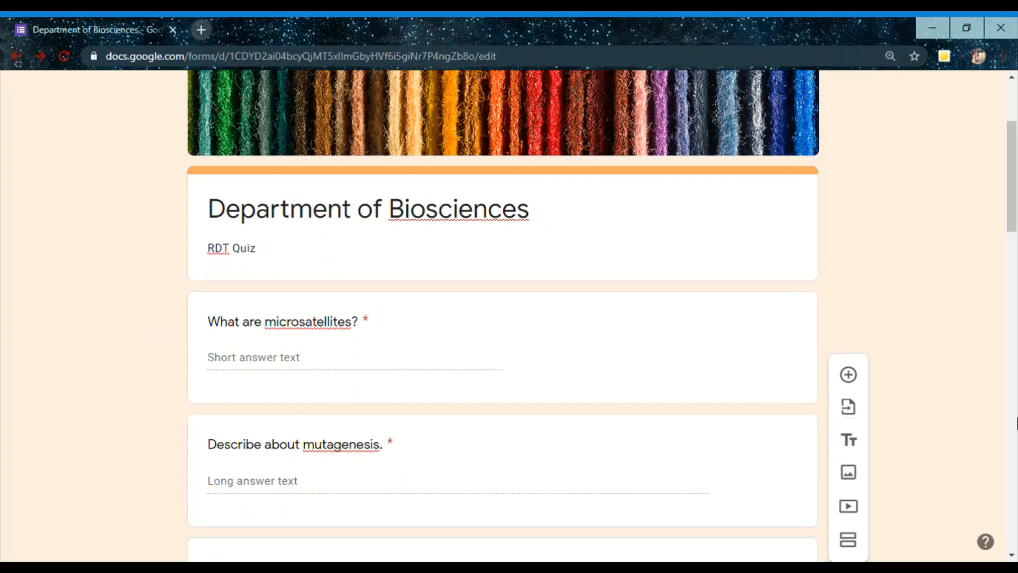
pyautogui.moveTo(1015, 149); pyautogui.dragTo(1014, 314)
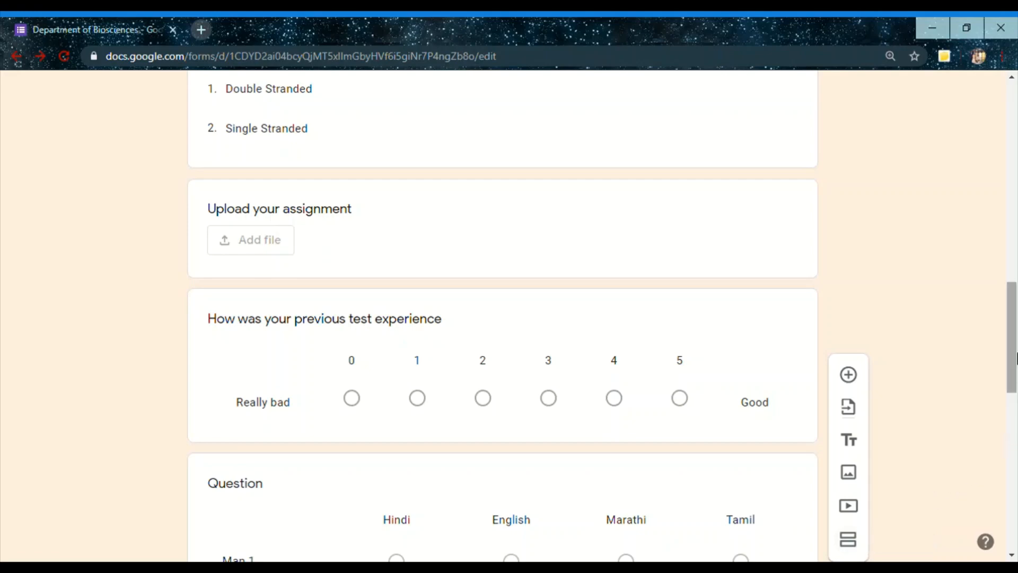
pyautogui.moveTo(1017, 359); pyautogui.dragTo(1017, 202)
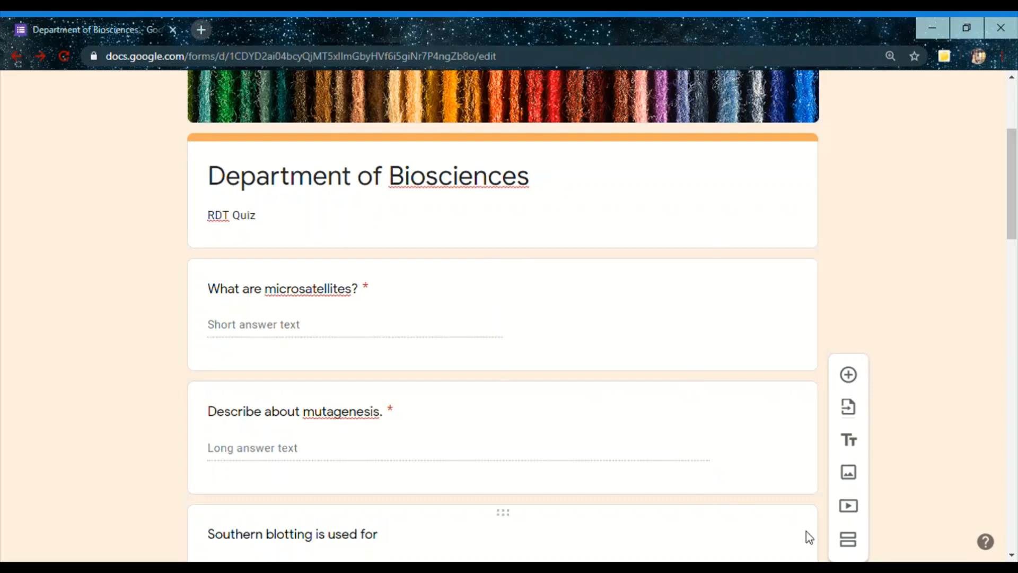
pyautogui.click(555, 296)
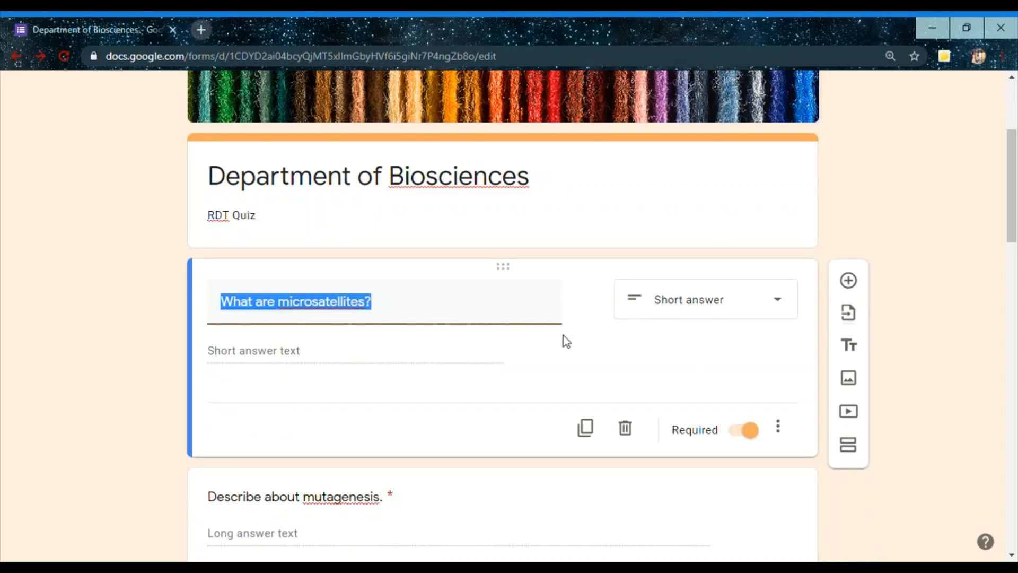
pyautogui.click(848, 446)
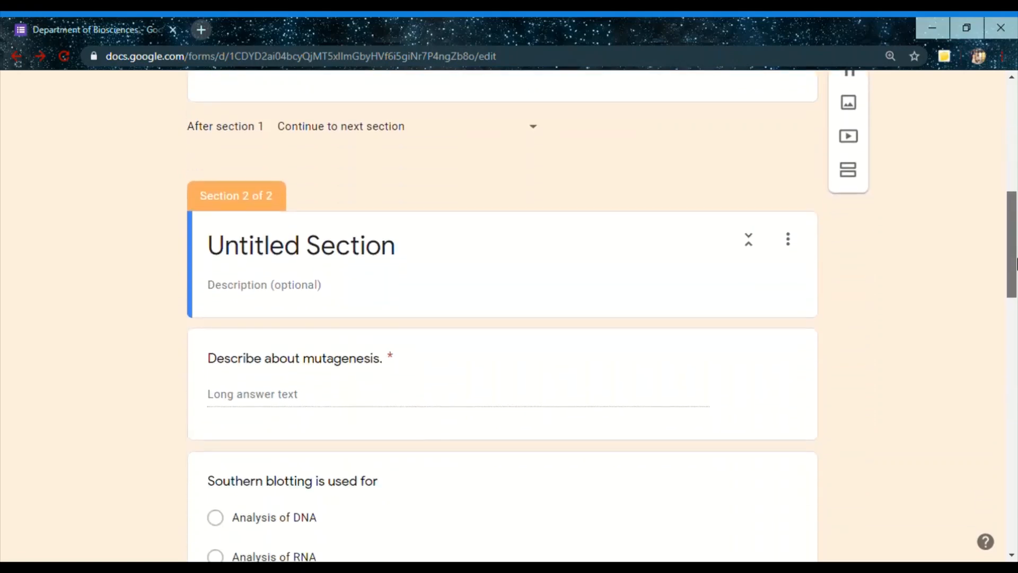
# Copy the first section's title "Department of Biosciences" into the title of section 2
pyautogui.click(369, 220)
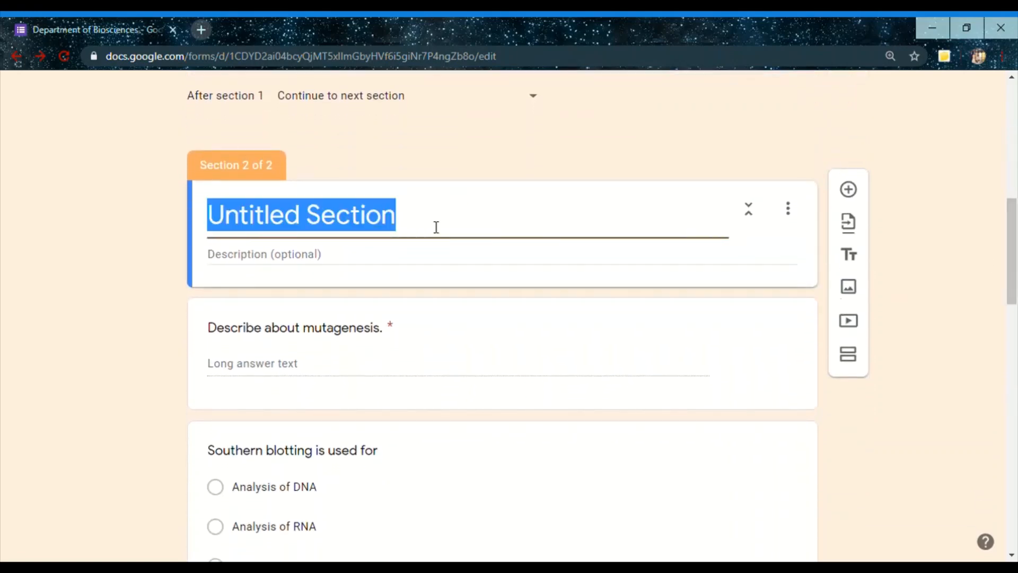
pyautogui.scroll(7, 1015, 259)
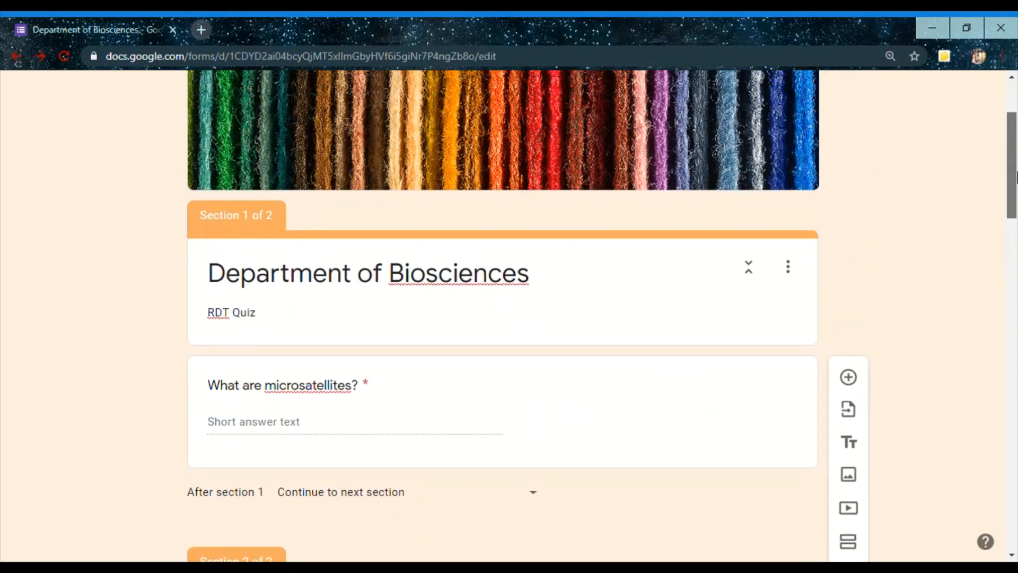
pyautogui.click(543, 285)
pyautogui.hotkey('ctrl', 'c')
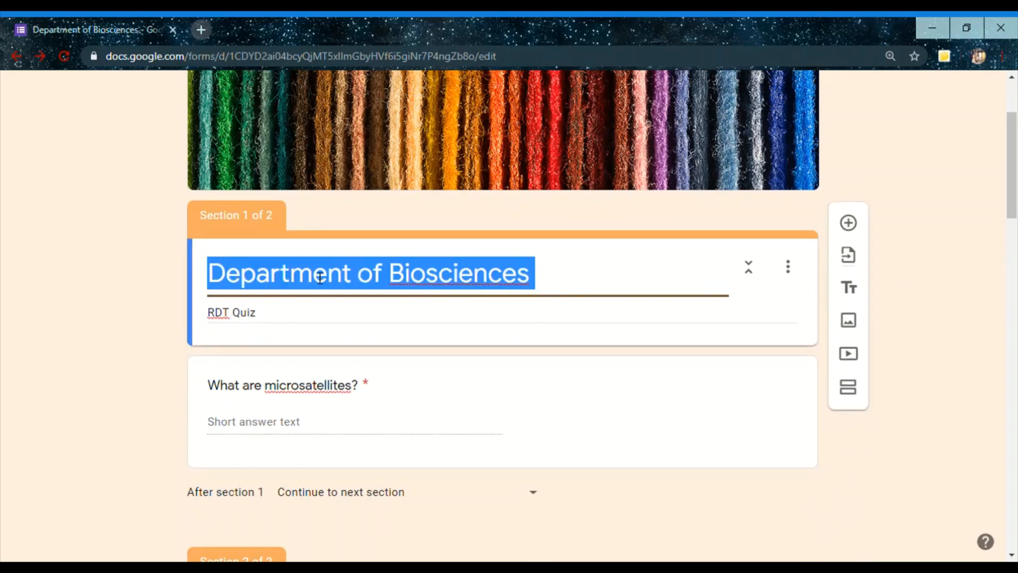
pyautogui.scroll(-7, 339, 265)
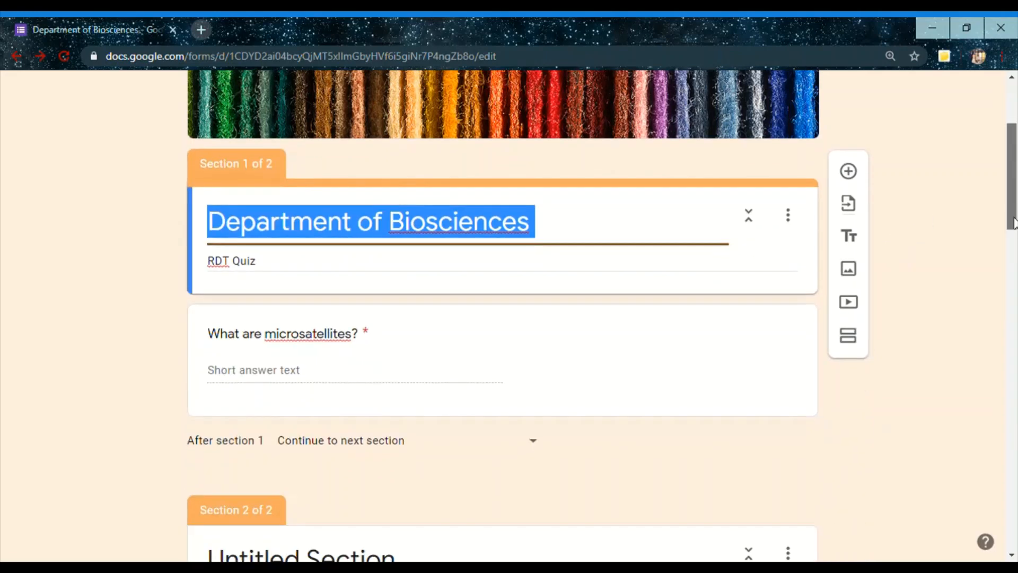
pyautogui.click(323, 242)
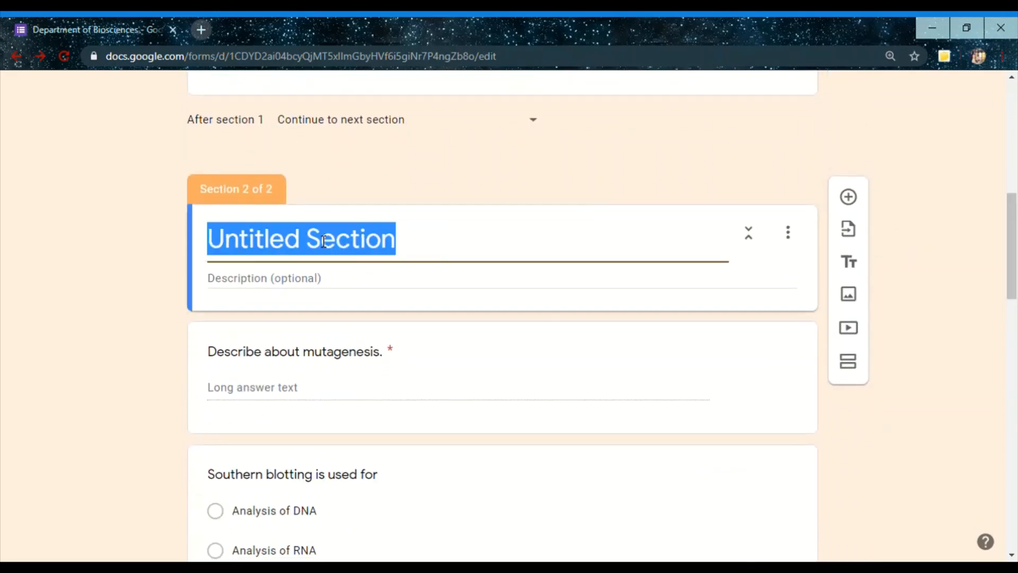
pyautogui.hotkey('ctrl', 'v')
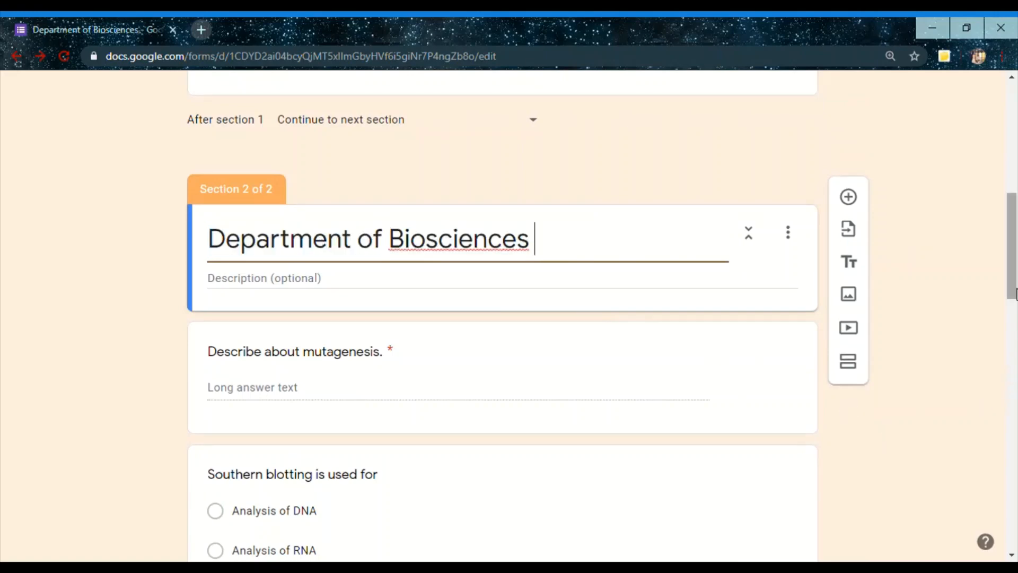
# Copy the first section's description "RDT Quiz" into the description of section 2
pyautogui.moveTo(1014, 290); pyautogui.dragTo(1014, 213)
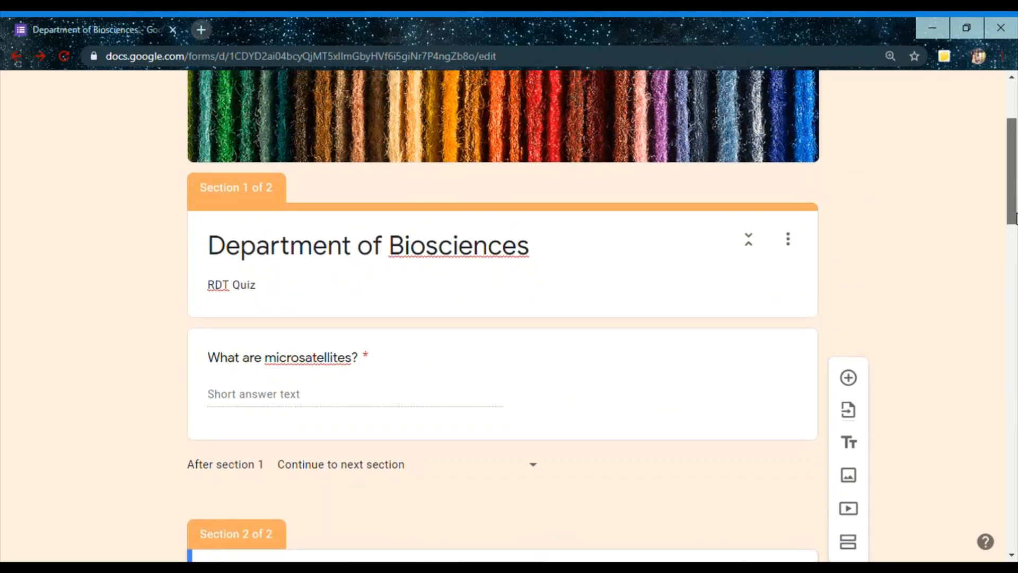
pyautogui.moveTo(272, 295); pyautogui.dragTo(178, 284)
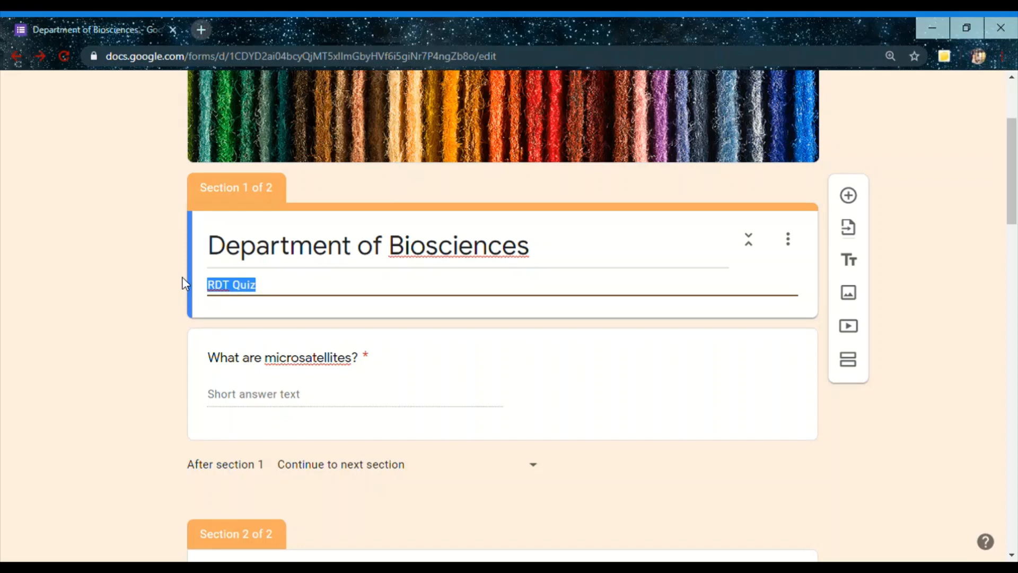
pyautogui.scroll(-10, 1016, 366)
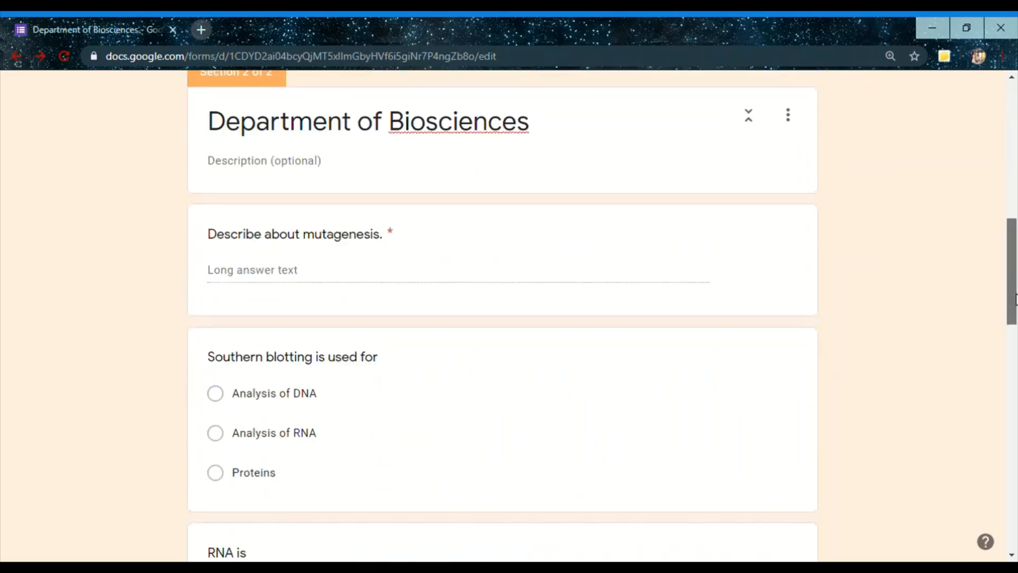
pyautogui.moveTo(1016, 318); pyautogui.dragTo(1016, 291)
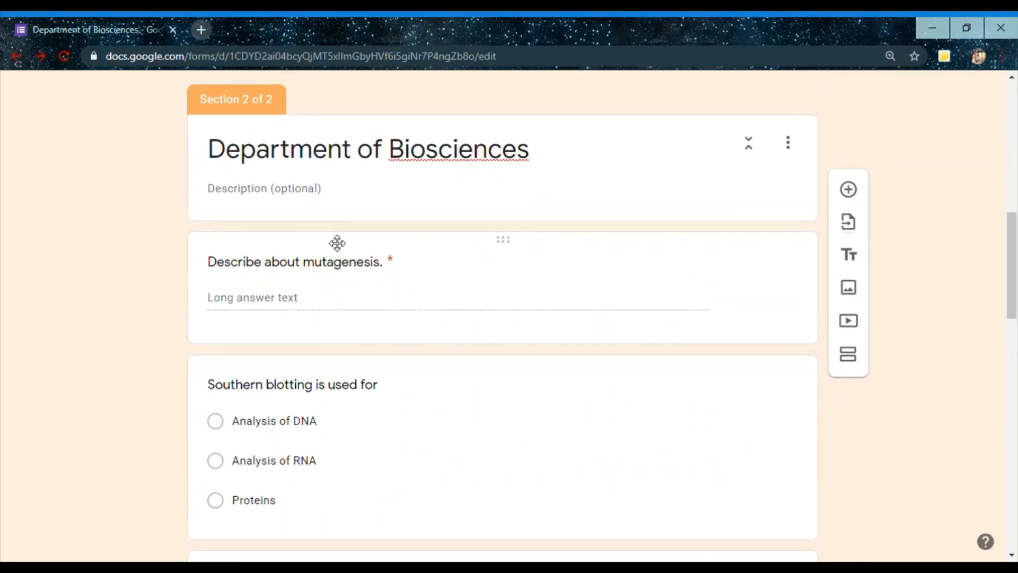
pyautogui.click(325, 199)
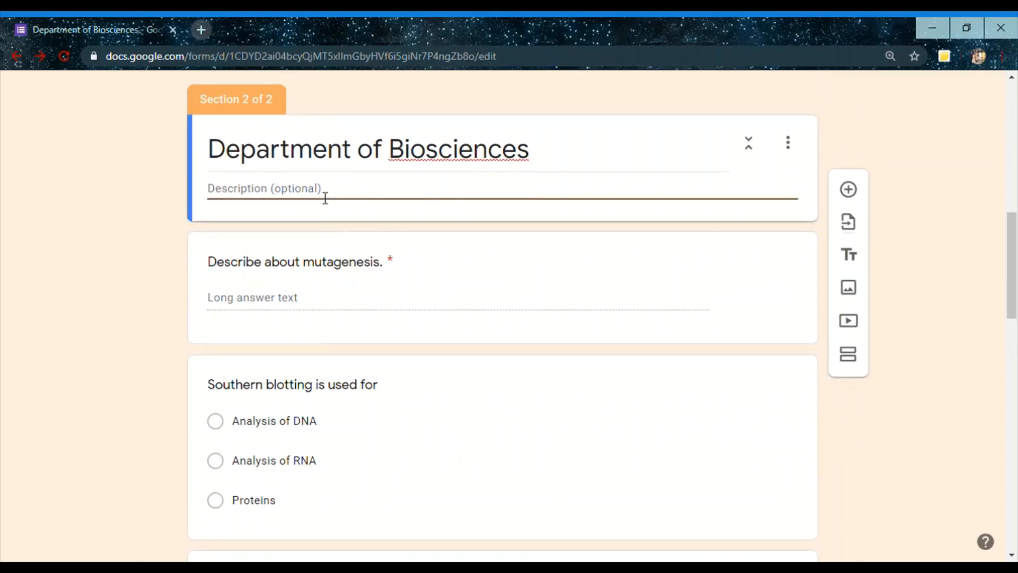
pyautogui.write('RDT Quiz')
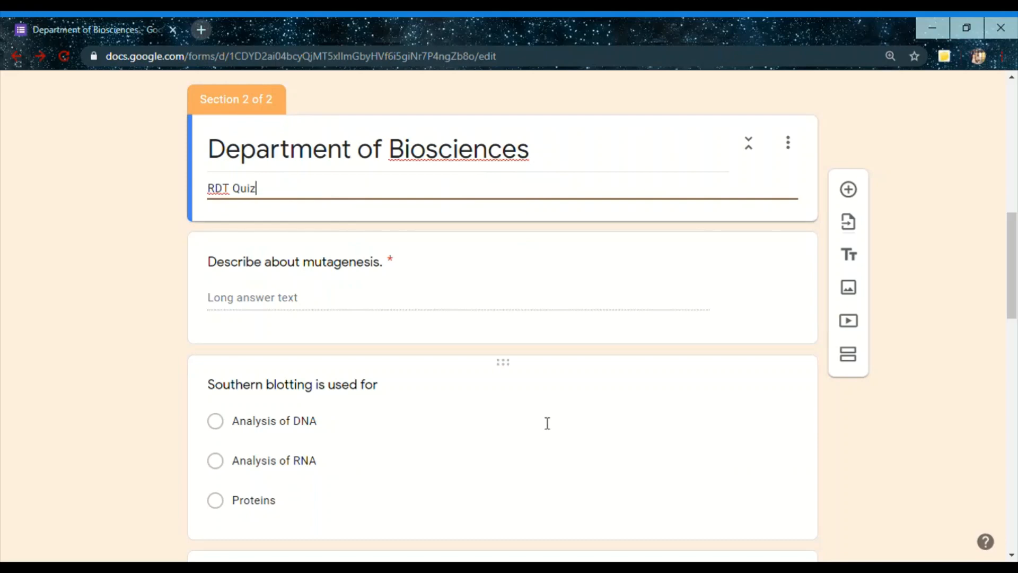
# Add a third section after the "Describe about mutagenesis." question and title it "Department of Biosciences"
pyautogui.click(470, 310)
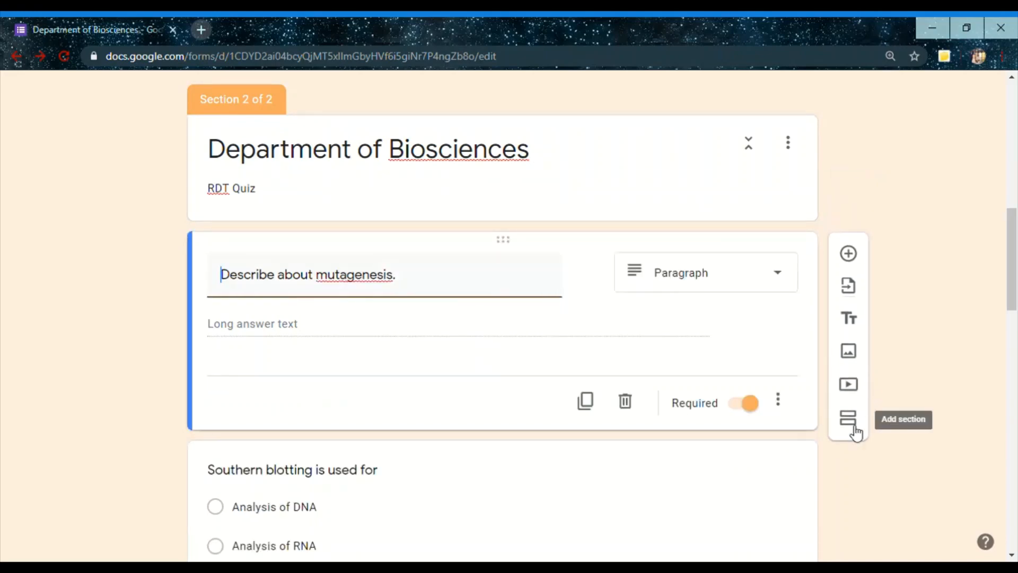
pyautogui.click(849, 420)
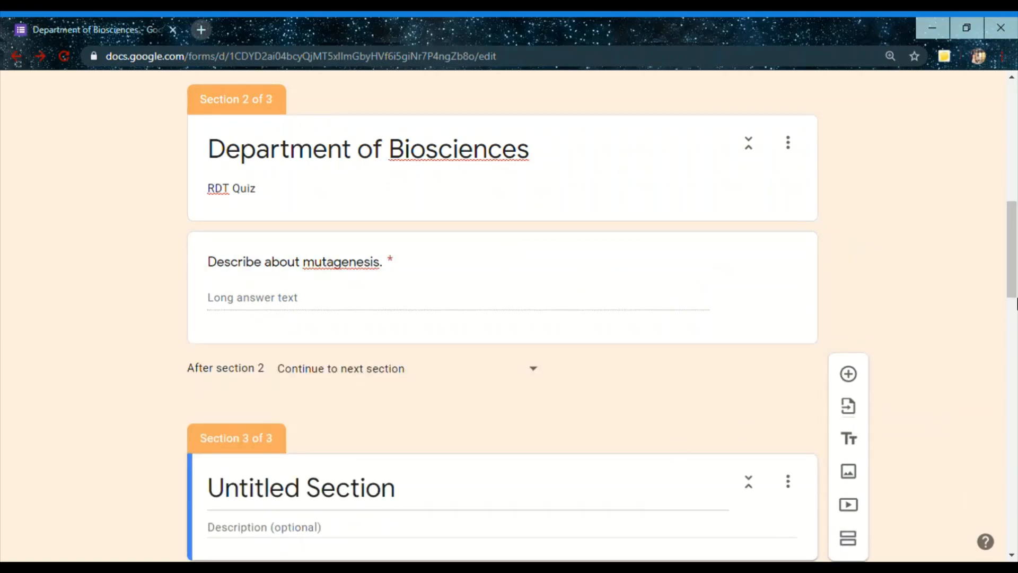
pyautogui.moveTo(1017, 276)
pyautogui.mouseDown()
pyautogui.moveTo(1017, 366)
pyautogui.moveTo(1016, 270)
pyautogui.mouseUp()
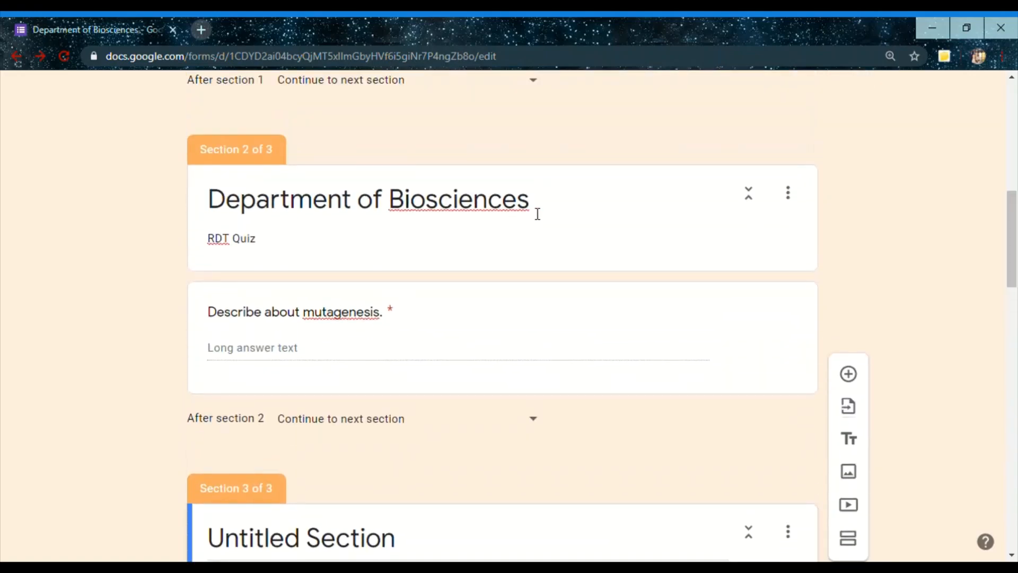
pyautogui.click(538, 213)
pyautogui.hotkey('ctrl', 'c')
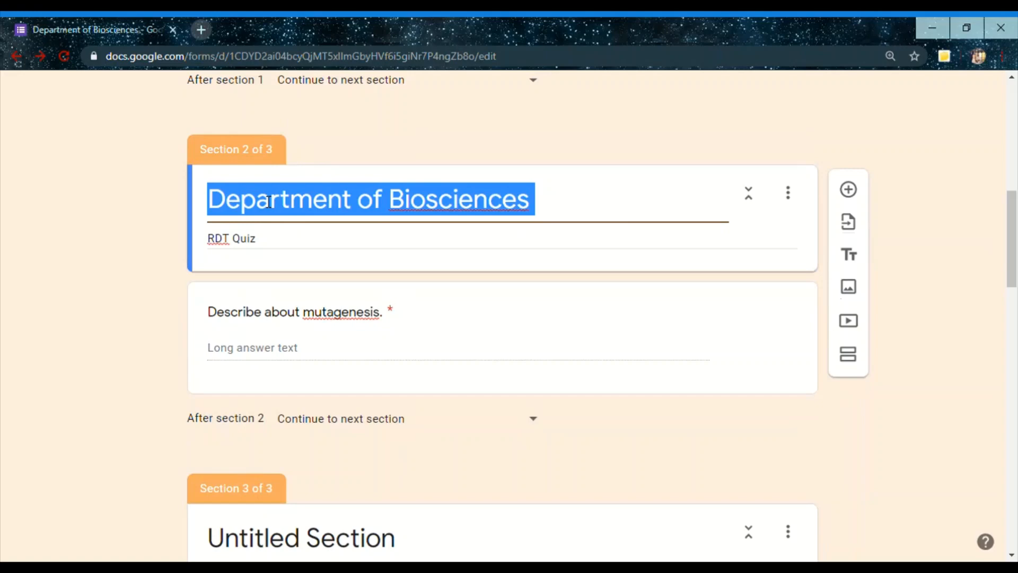
pyautogui.click(329, 545)
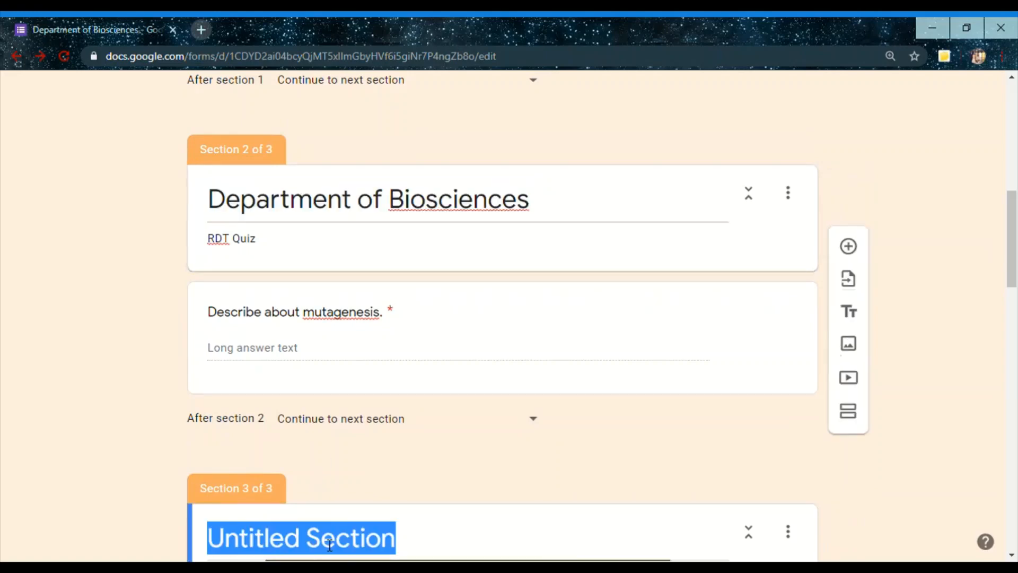
pyautogui.hotkey('ctrl', 'v')
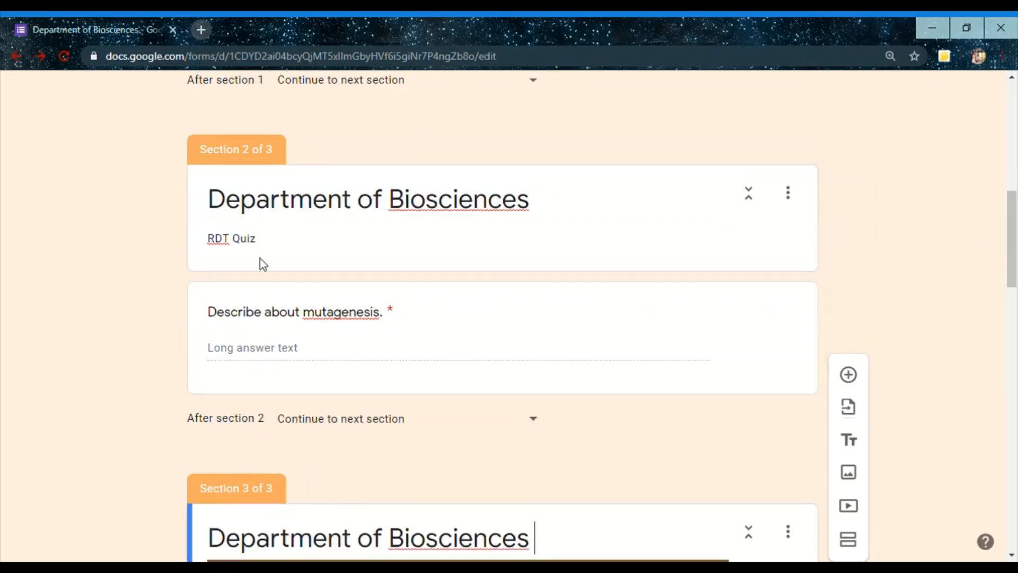
pyautogui.click(242, 246)
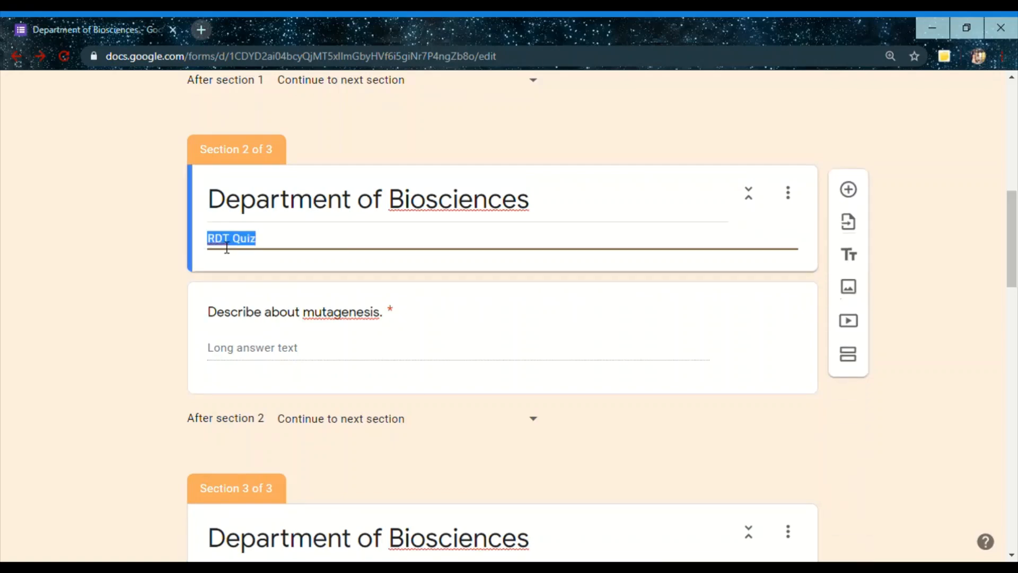
pyautogui.hotkey('ctrl', 'v')
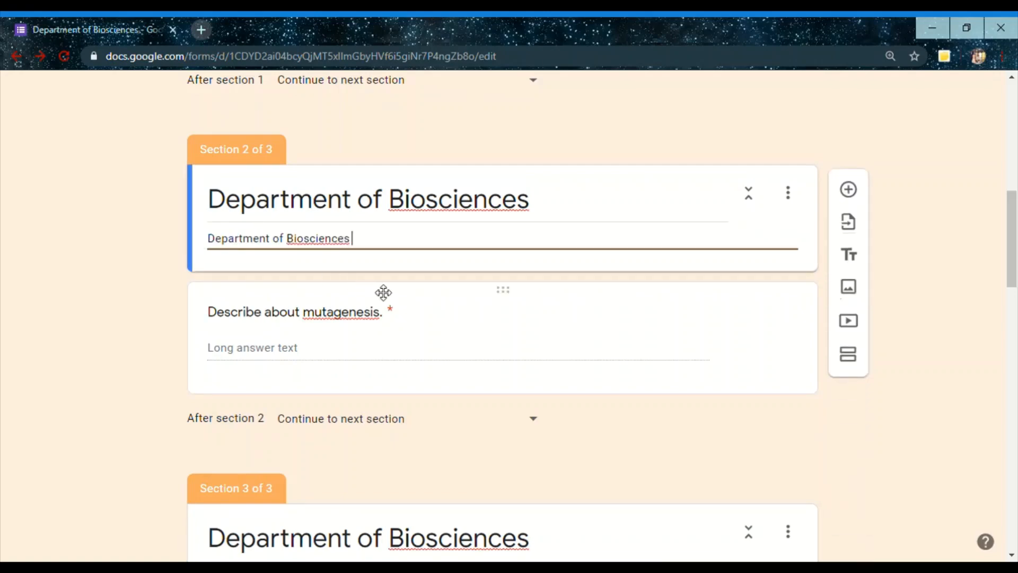
pyautogui.hotkey('ctrl', 'z')
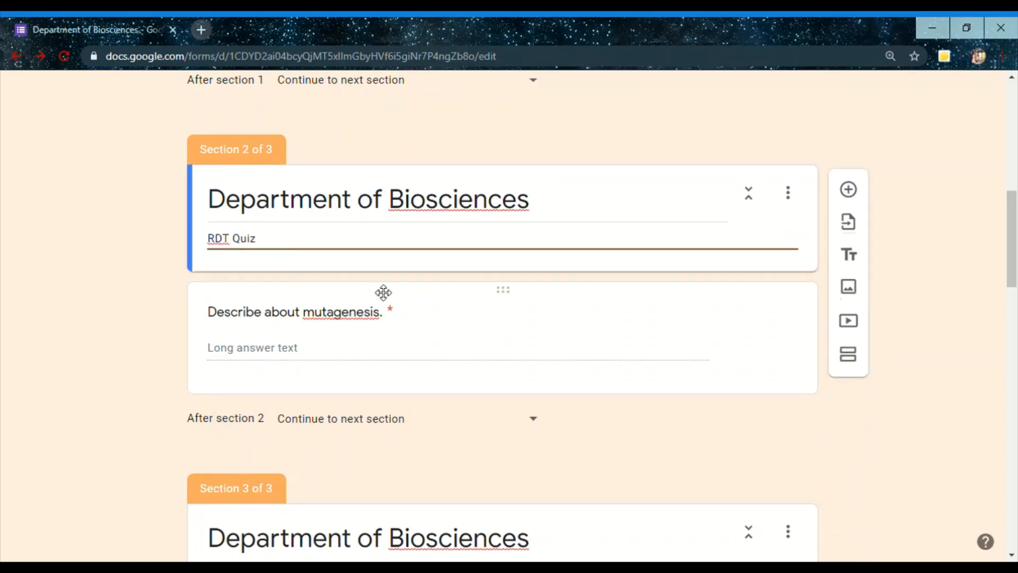
pyautogui.hotkey('shift', 'Tab')
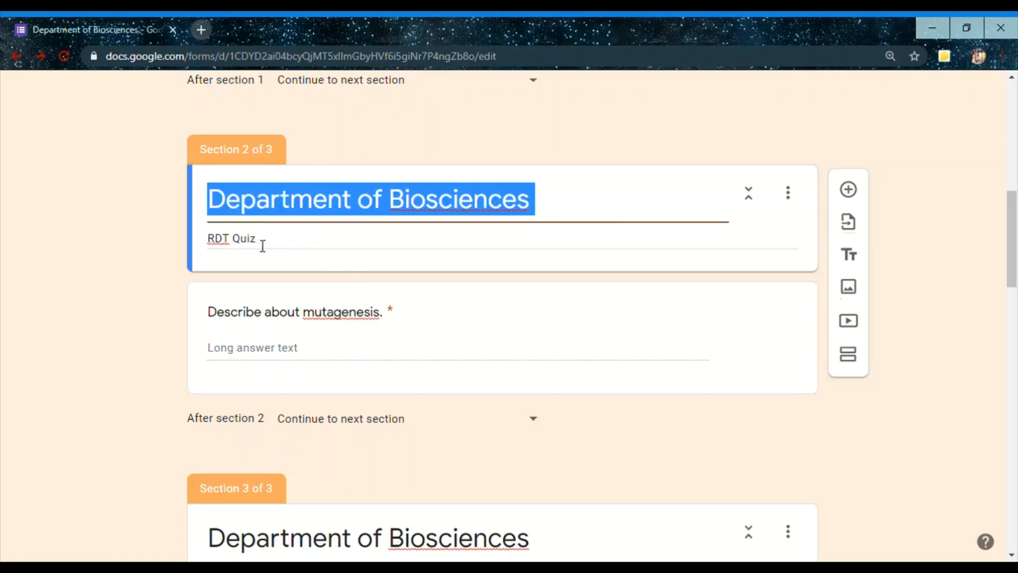
# Copy section 2's description "RDT Quiz" into the description of section 3
pyautogui.press('Tab')
pyautogui.hotkey('ctrl', 'c')
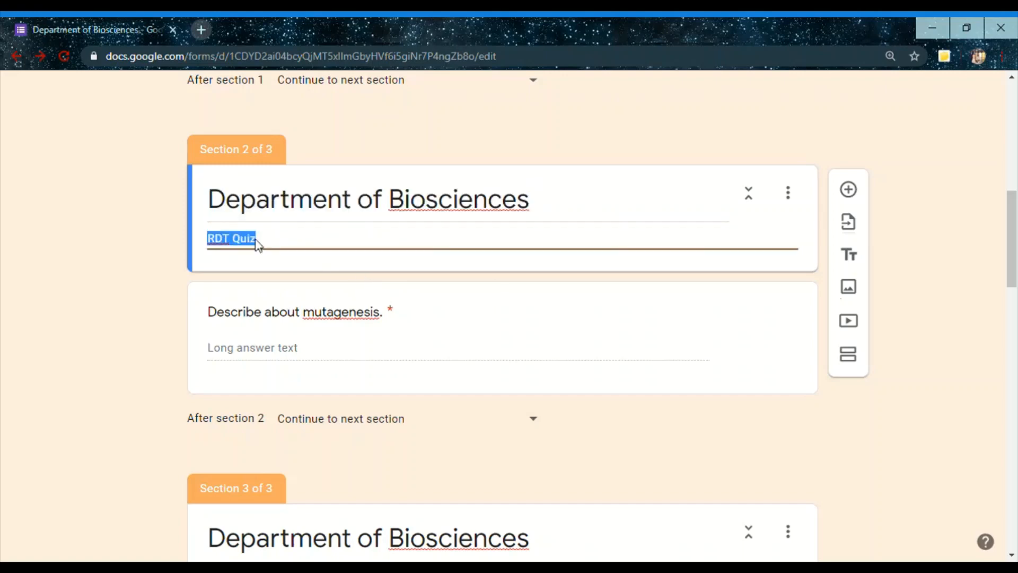
pyautogui.scroll(-4, 355, 387)
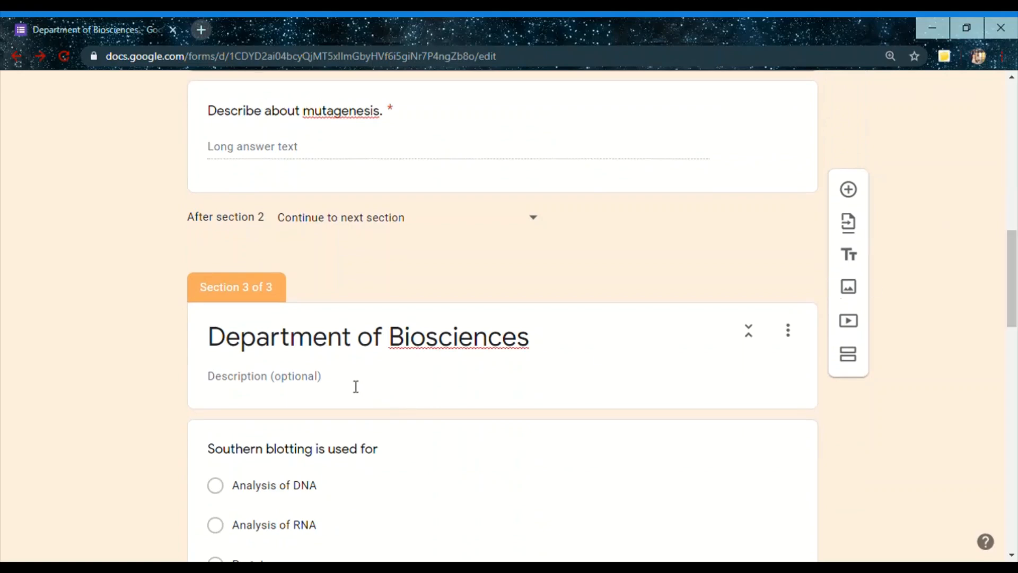
pyautogui.click(327, 386)
pyautogui.hotkey('ctrl', 'v')
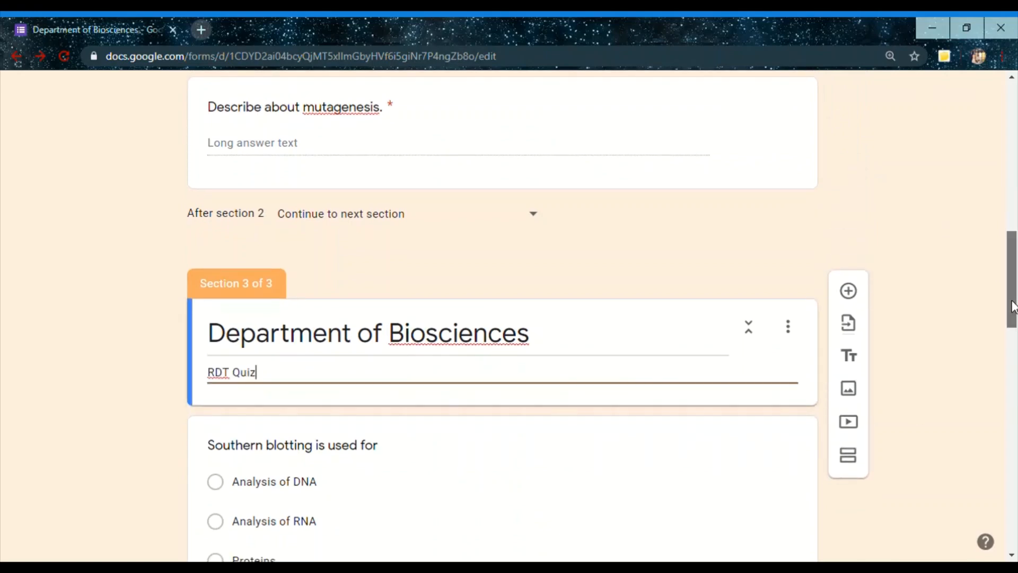
# Add a fourth section directly after the "Southern blotting is used for" question
pyautogui.scroll(-6, 505, 264)
pyautogui.click(505, 265)
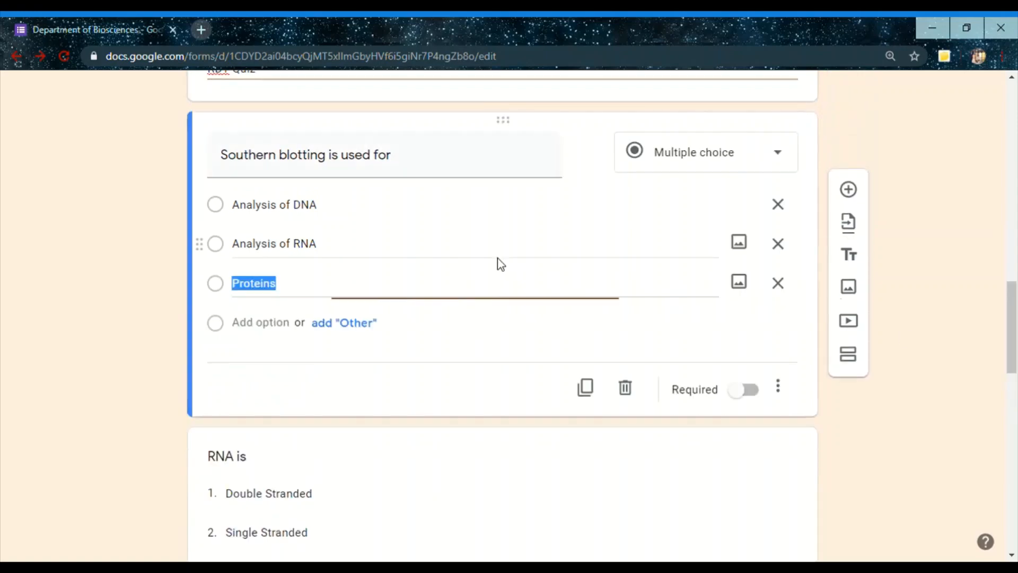
pyautogui.click(500, 369)
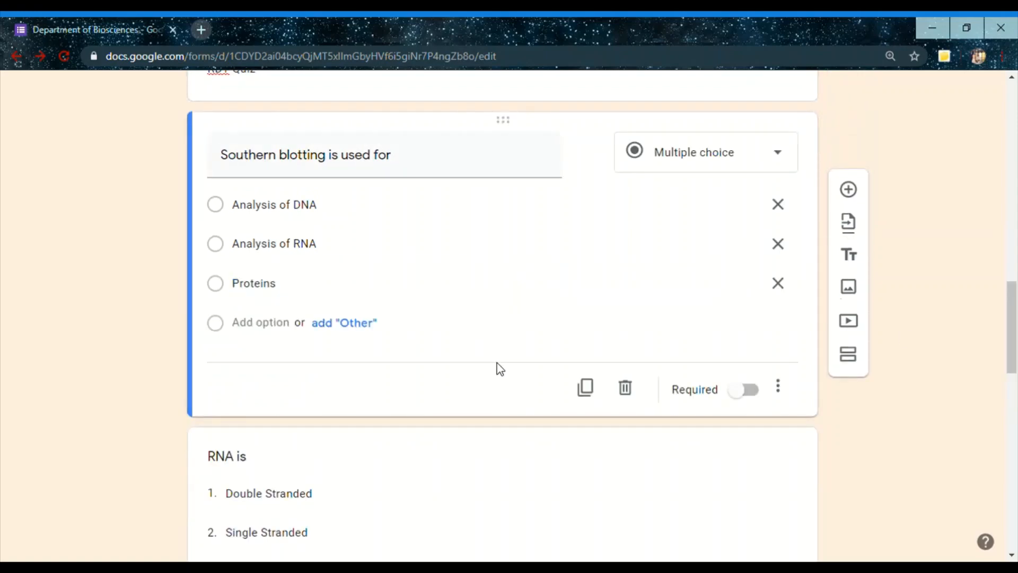
pyautogui.click(859, 362)
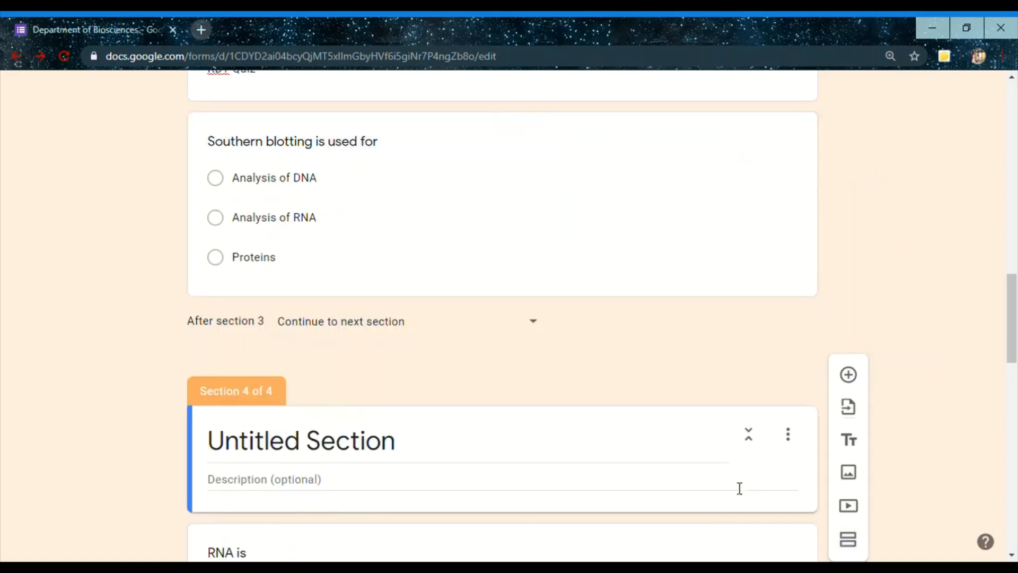
pyautogui.moveTo(1012, 334); pyautogui.dragTo(1015, 372)
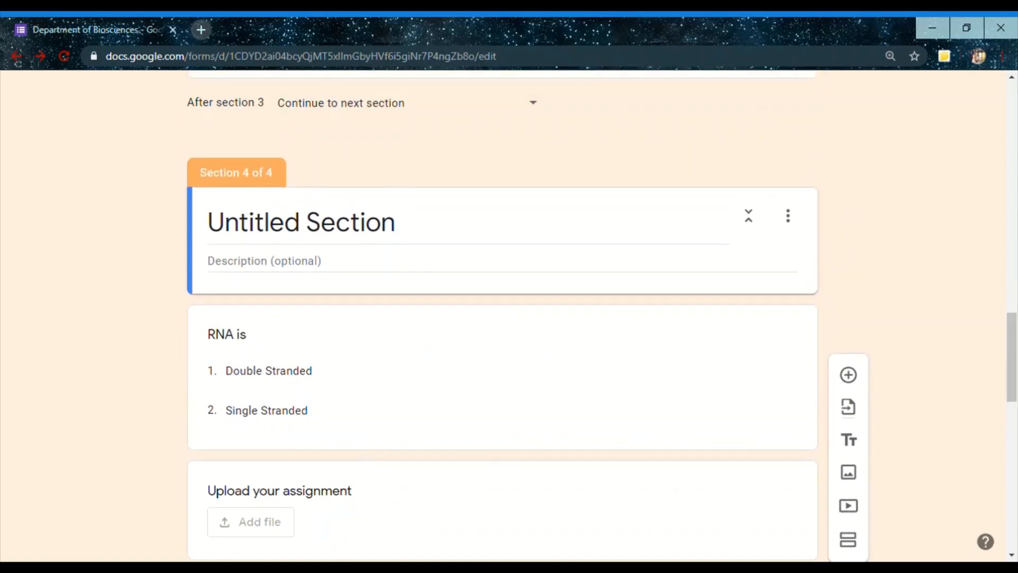
pyautogui.moveTo(1014, 345); pyautogui.dragTo(1015, 88)
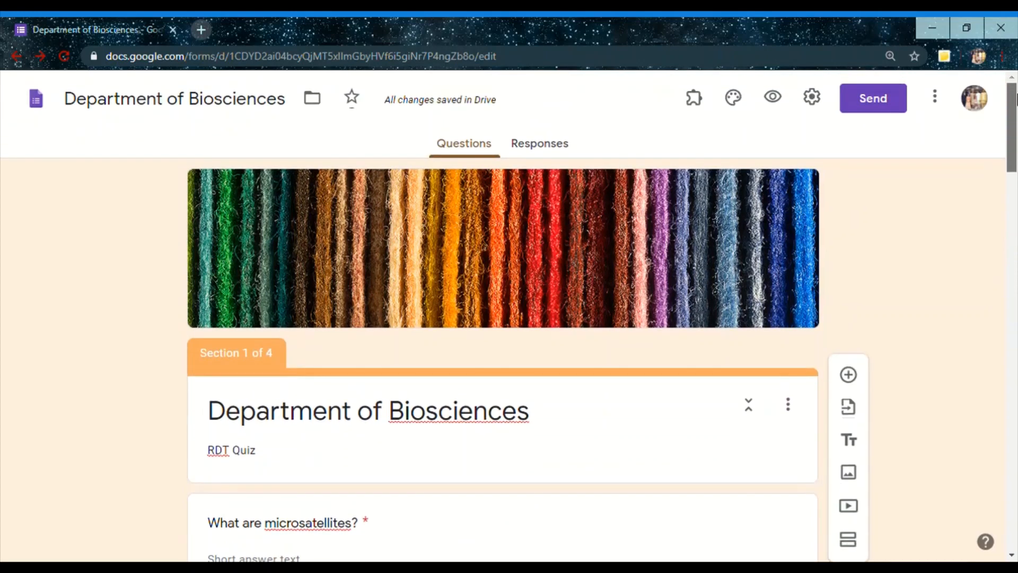
# Preview the quiz, answer "What are microsatellites?" with "fdsf" and continue to the second section
pyautogui.click(775, 101)
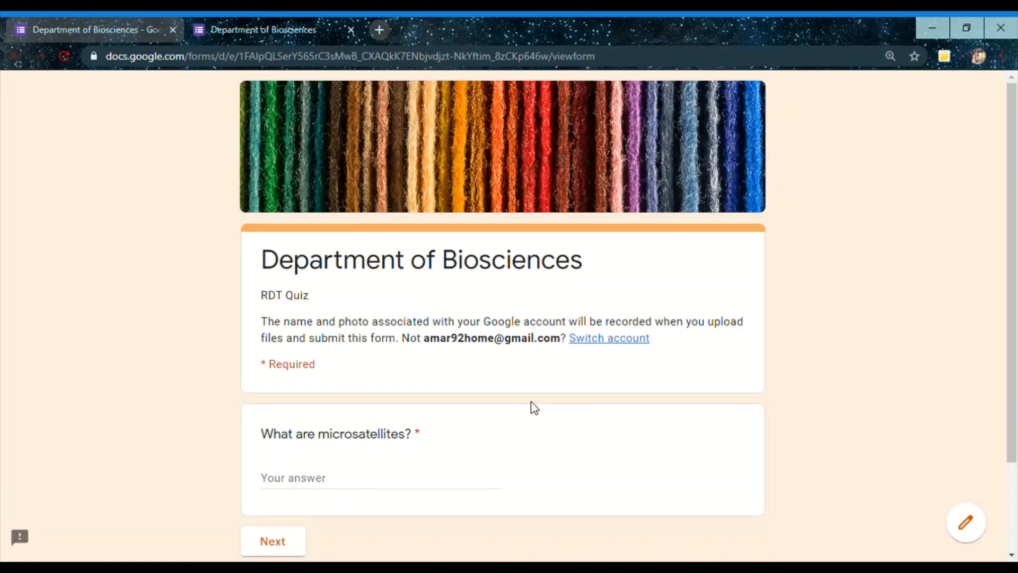
pyautogui.click(301, 491)
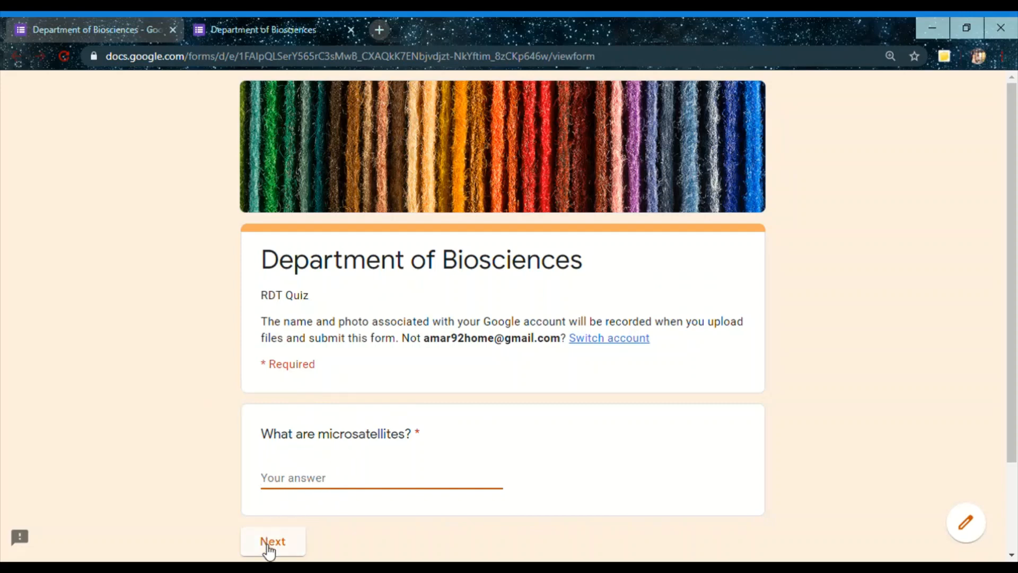
pyautogui.write('fdsf')
pyautogui.click(269, 551)
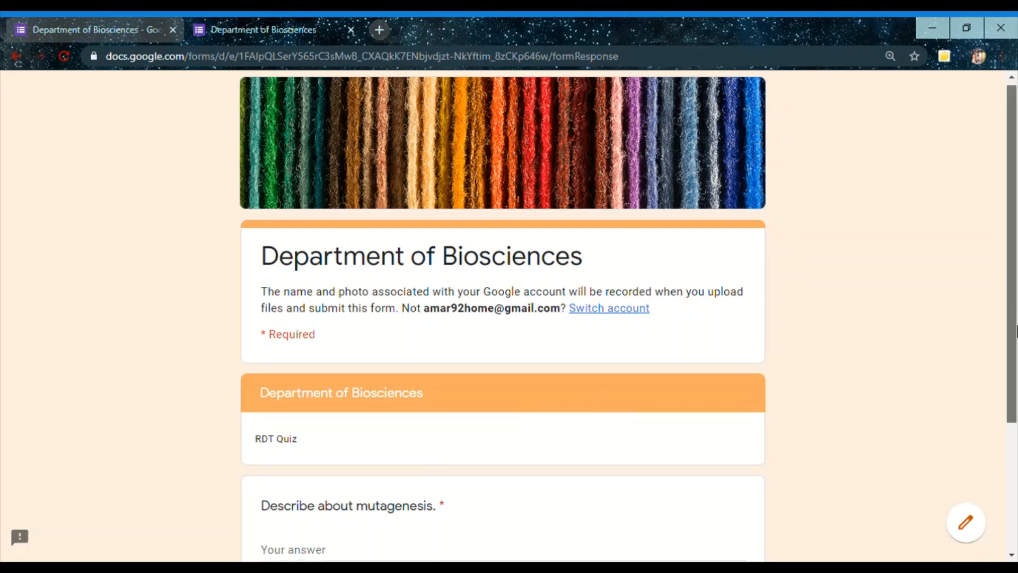
# Answer "Describe about mutagenesis." with "sds", choose "Analysis of DNA" for the Southern blotting question and continue to the last section
pyautogui.scroll(-2, 354, 292)
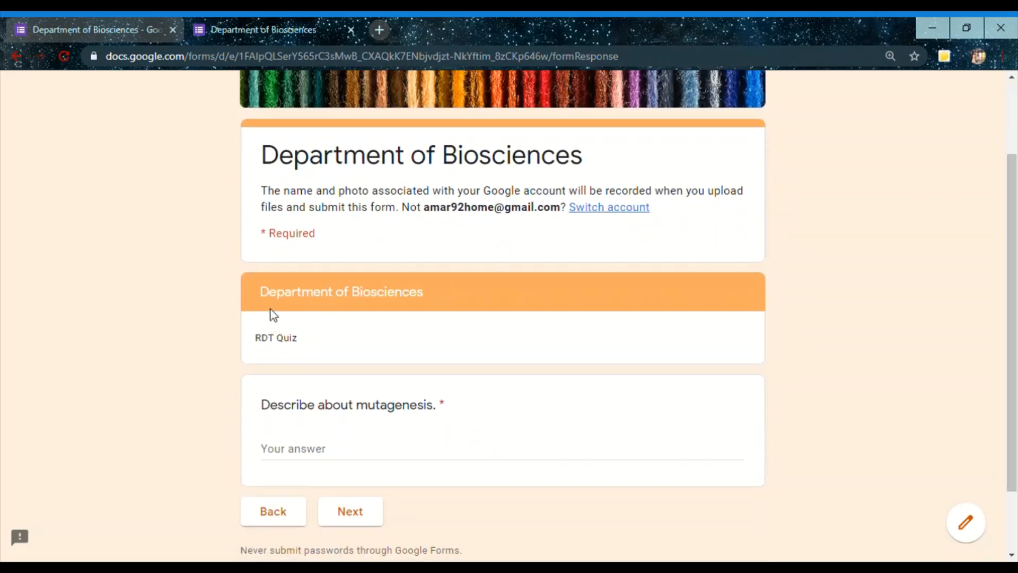
pyautogui.moveTo(314, 305); pyautogui.dragTo(366, 305)
pyautogui.click(334, 363)
pyautogui.click(350, 512)
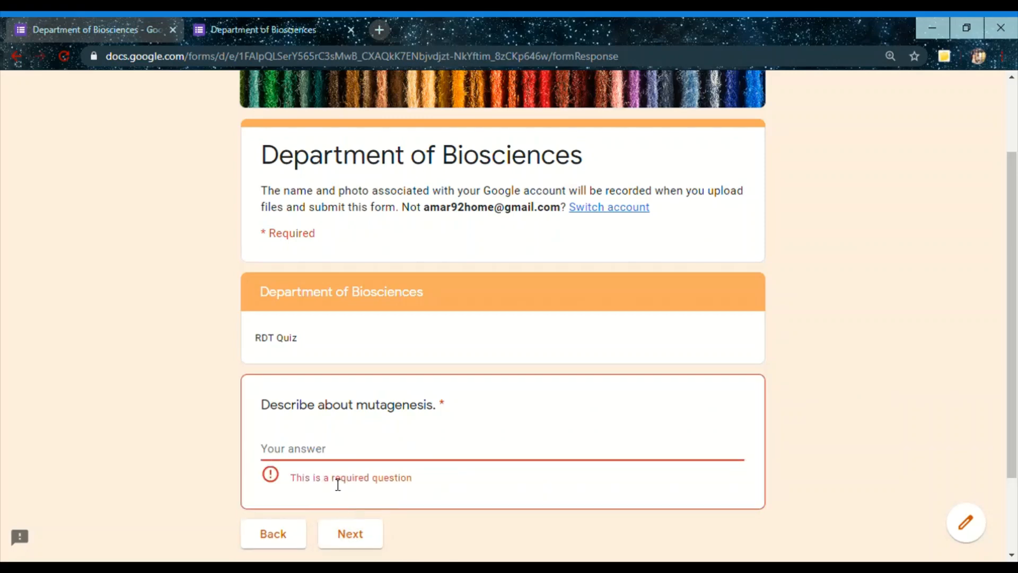
pyautogui.write('sds')
pyautogui.click(355, 514)
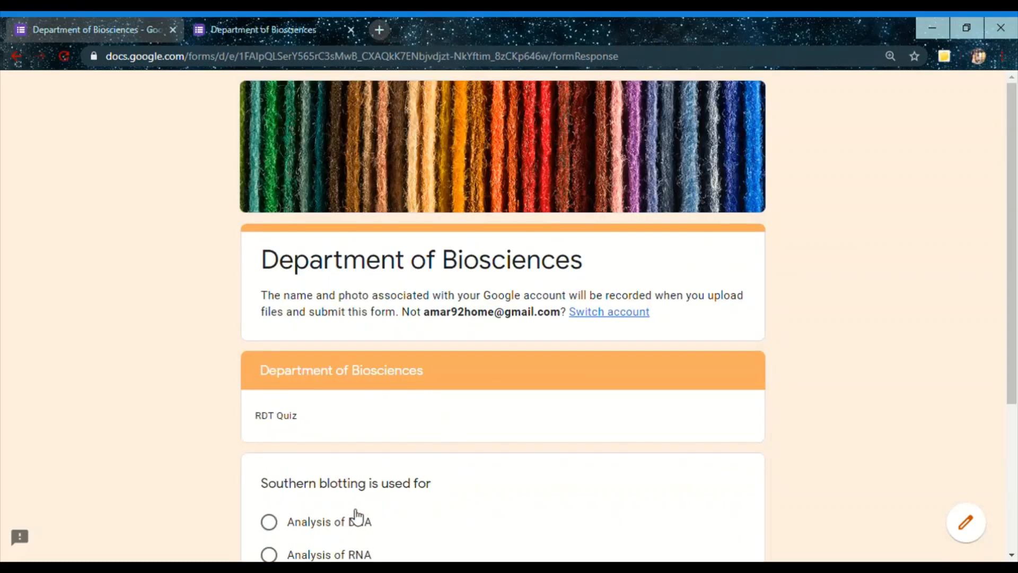
pyautogui.moveTo(1010, 277); pyautogui.dragTo(1013, 383)
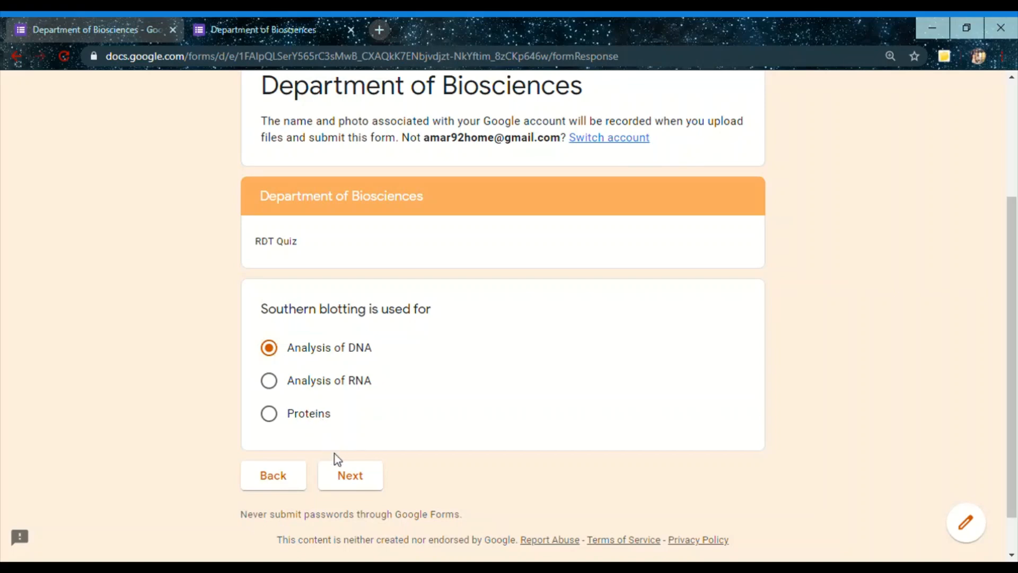
pyautogui.click(348, 479)
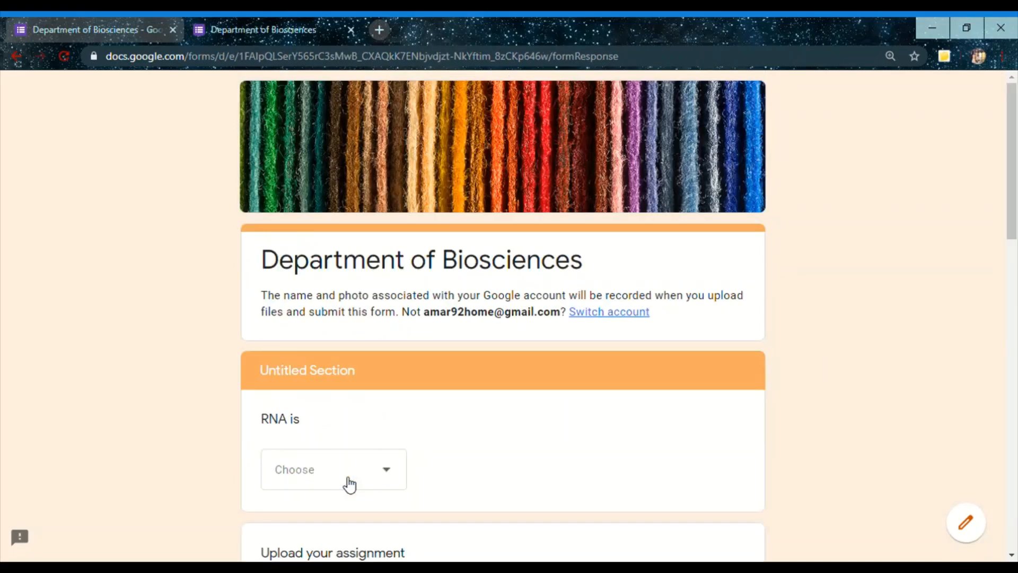
# In the multiple-choice grid, choose English for Man 1 and Marathi for Man 2
pyautogui.moveTo(1013, 229)
pyautogui.mouseDown()
pyautogui.moveTo(1017, 304)
pyautogui.moveTo(1015, 242)
pyautogui.mouseUp()
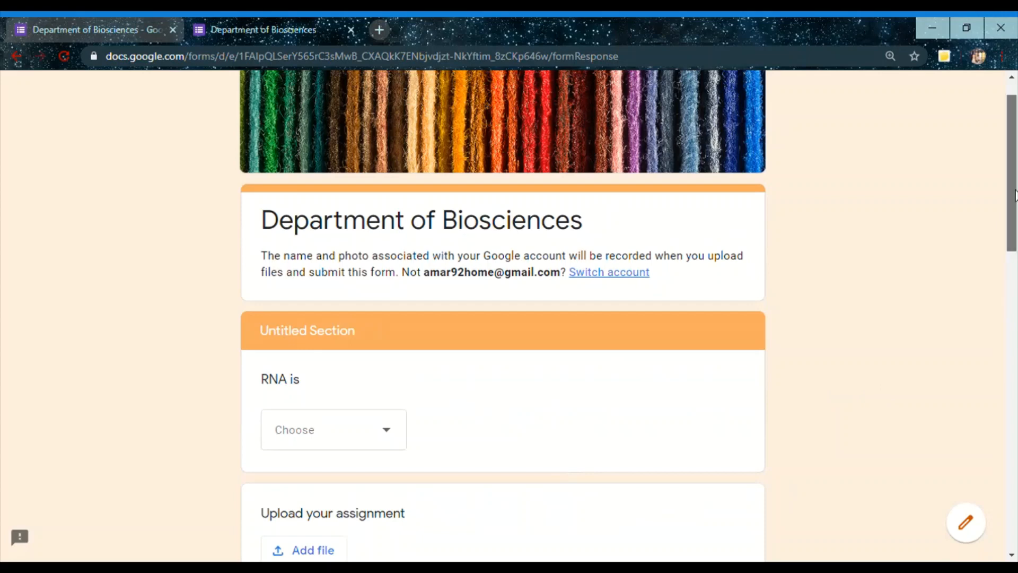
pyautogui.moveTo(1015, 194); pyautogui.dragTo(1015, 344)
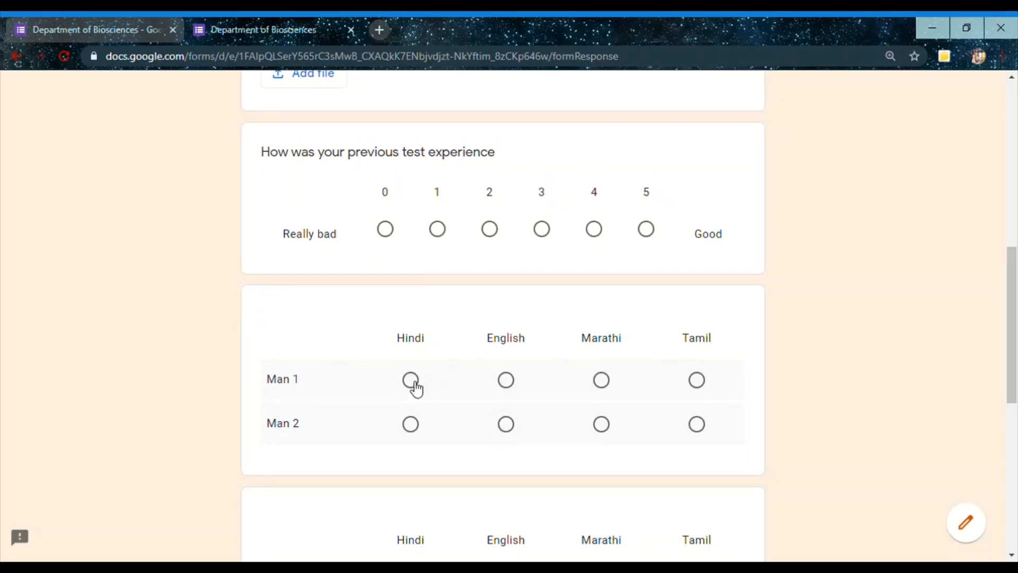
pyautogui.click(506, 381)
pyautogui.click(610, 431)
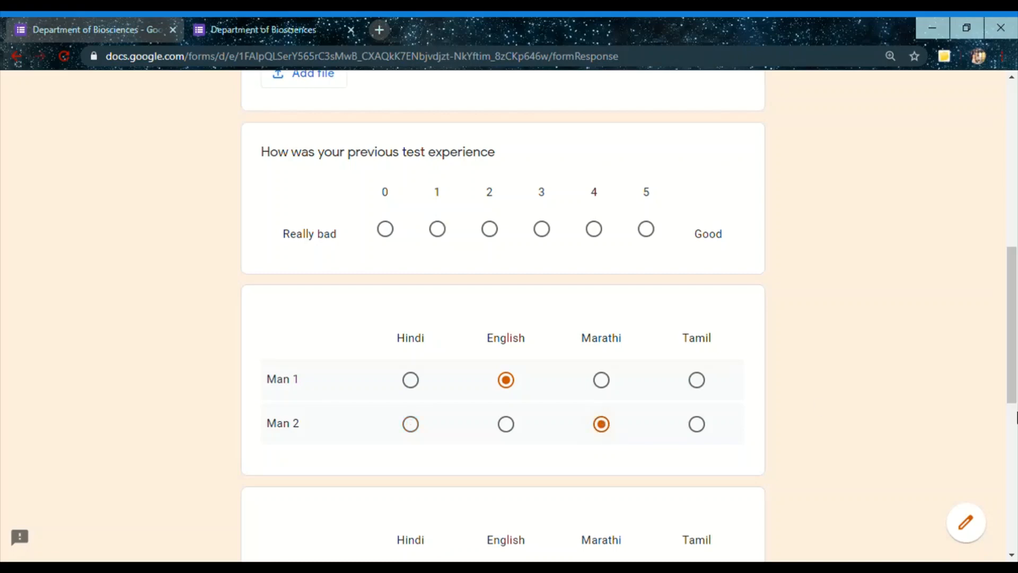
# In the checkbox grid, select Hindi and English for Man 1, and Marathi and Tamil for Man 2
pyautogui.scroll(-5, 1016, 379)
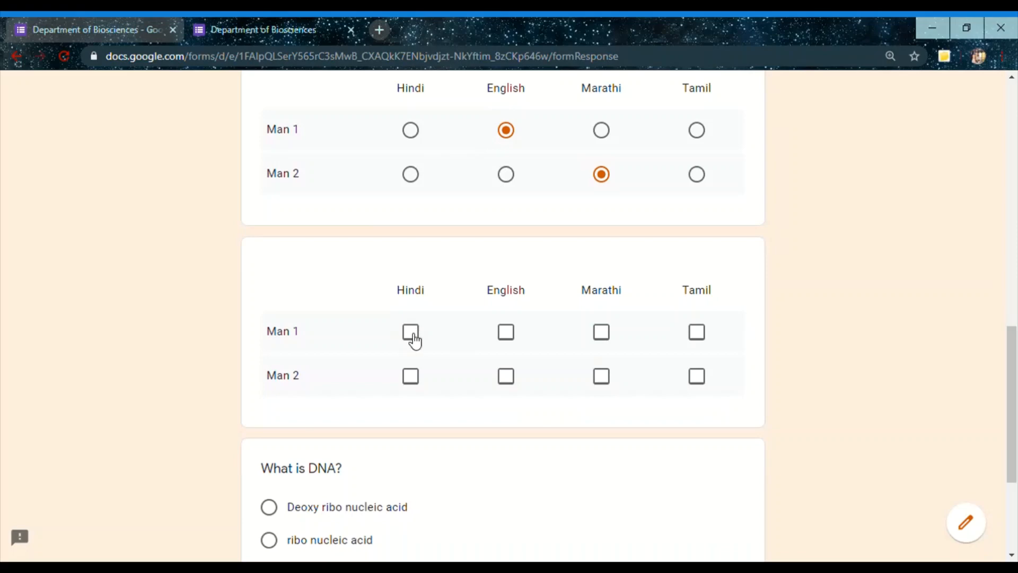
pyautogui.click(415, 341)
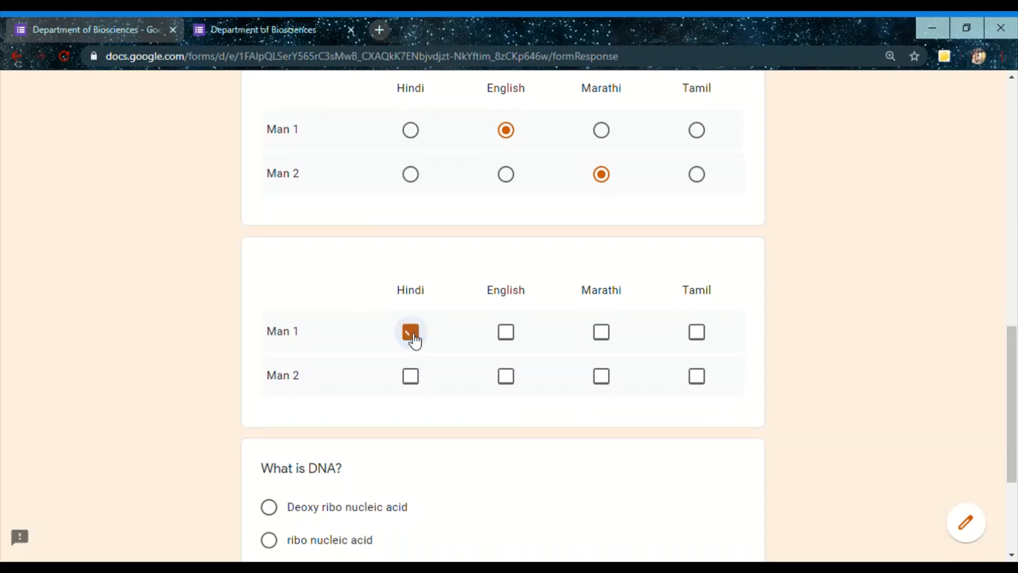
pyautogui.click(518, 337)
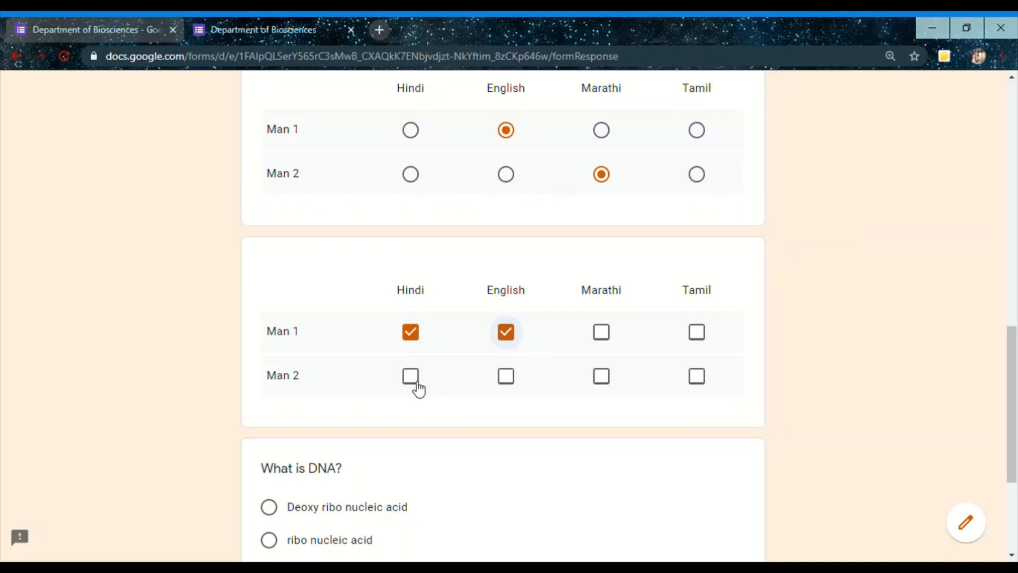
pyautogui.click(604, 377)
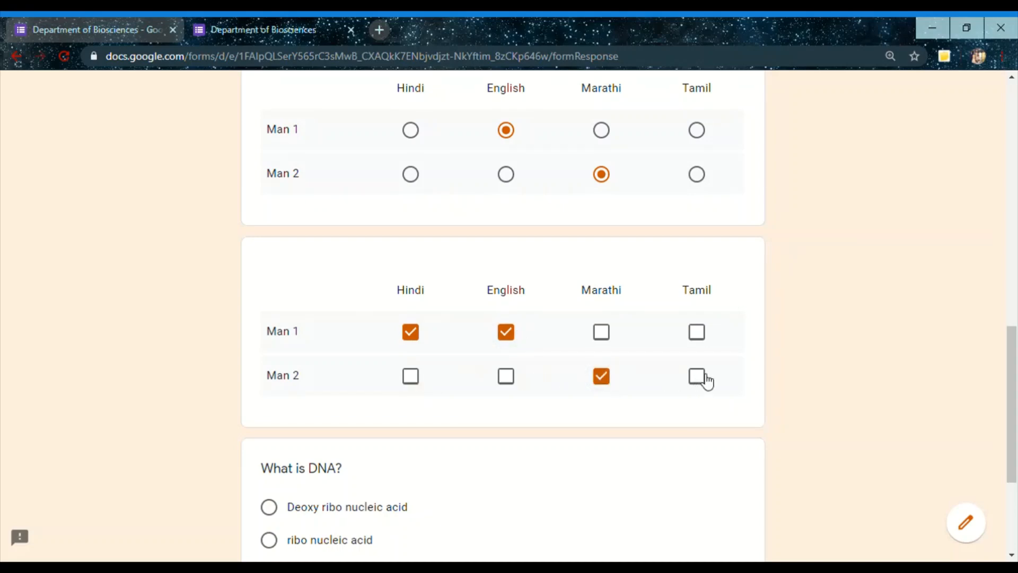
pyautogui.click(701, 377)
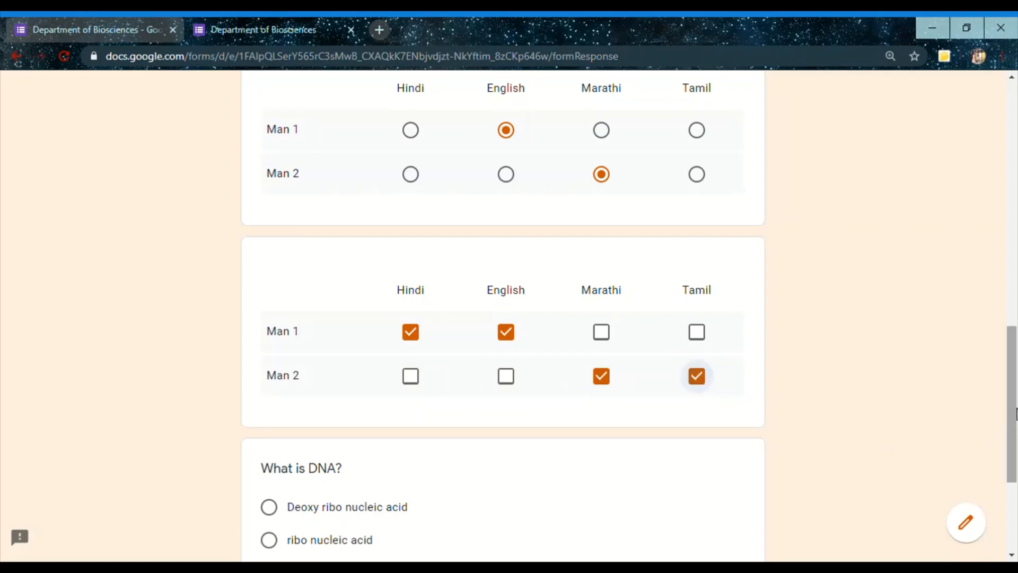
# Submit the filled-in quiz as a test response
pyautogui.moveTo(1011, 421); pyautogui.dragTo(1017, 474)
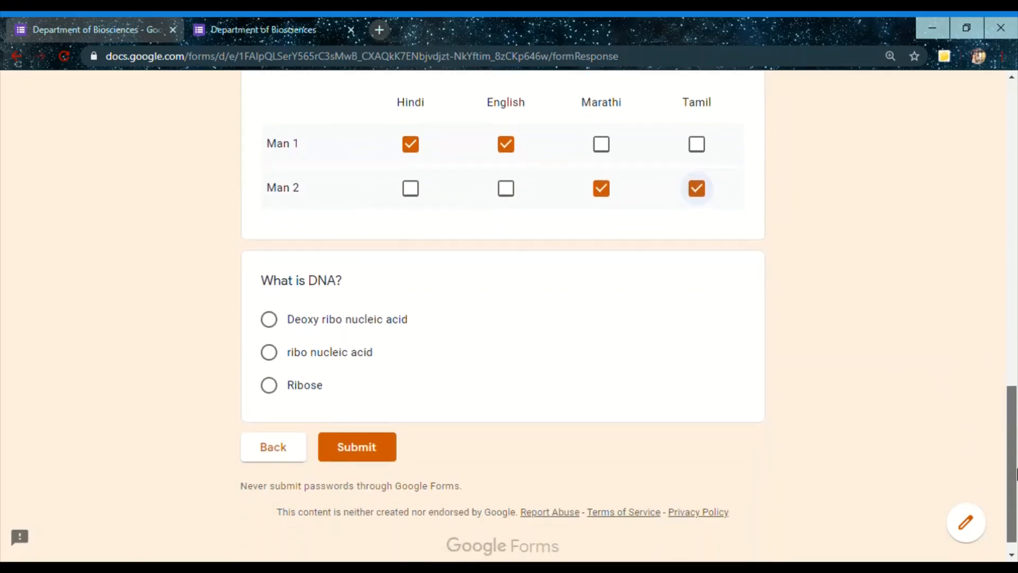
pyautogui.click(431, 312)
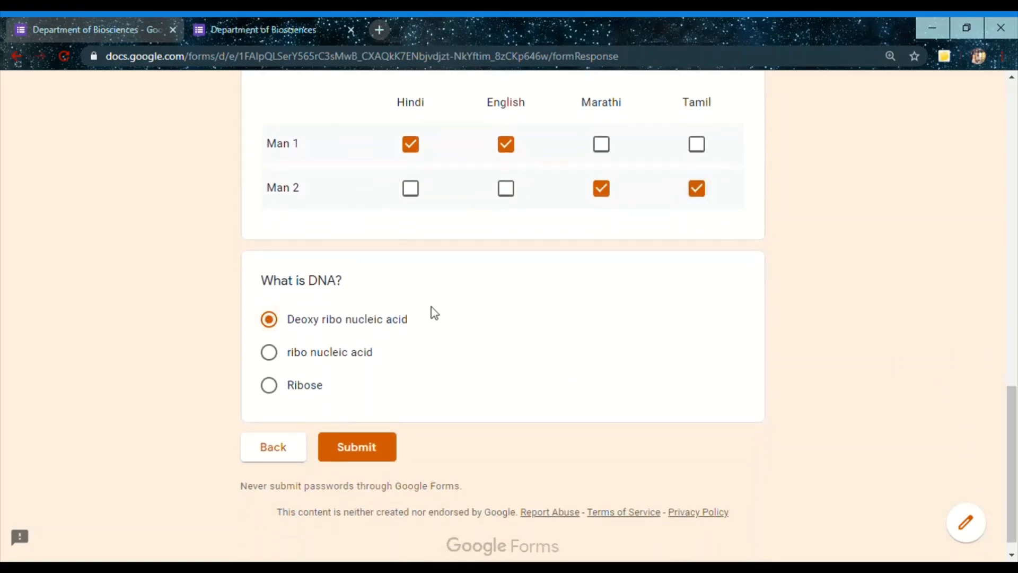
pyautogui.click(362, 449)
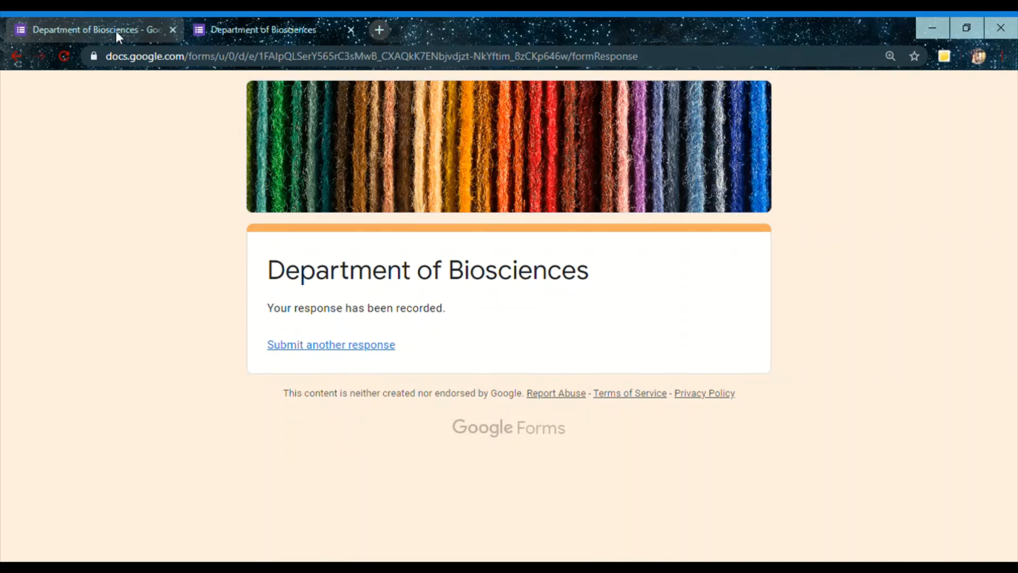
# Go back to the form editor, view the summary of collected responses and return to the questions
pyautogui.hotkey('ctrl', 'Tab')
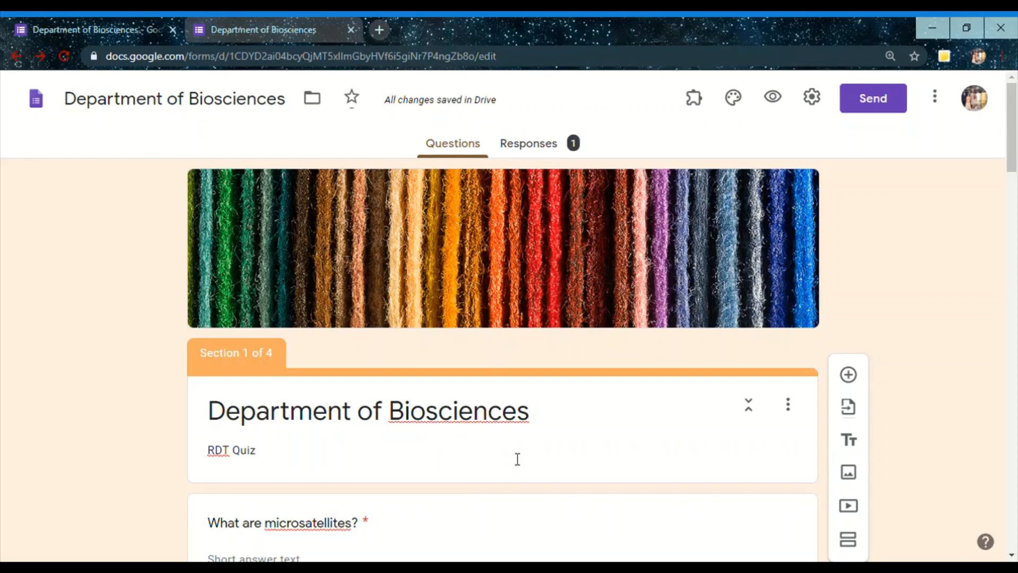
pyautogui.click(532, 151)
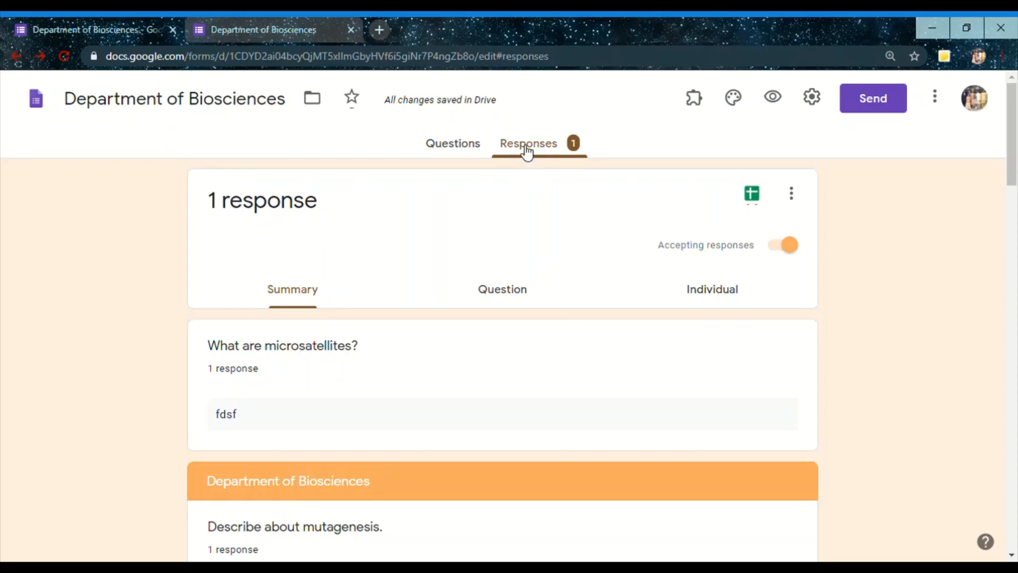
pyautogui.moveTo(1014, 88)
pyautogui.mouseDown()
pyautogui.moveTo(1016, 342)
pyautogui.moveTo(1012, 93)
pyautogui.mouseUp()
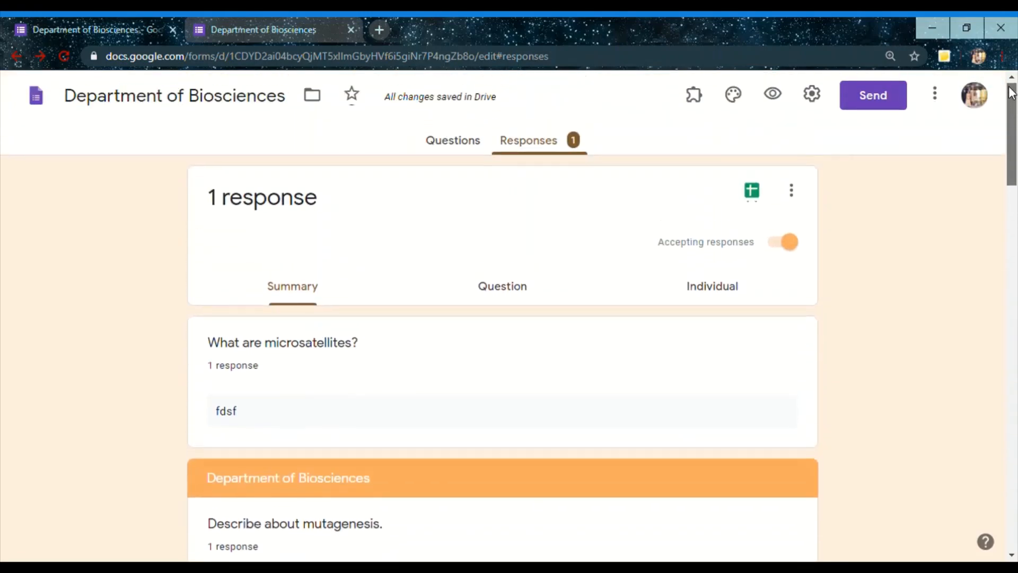
pyautogui.click(462, 151)
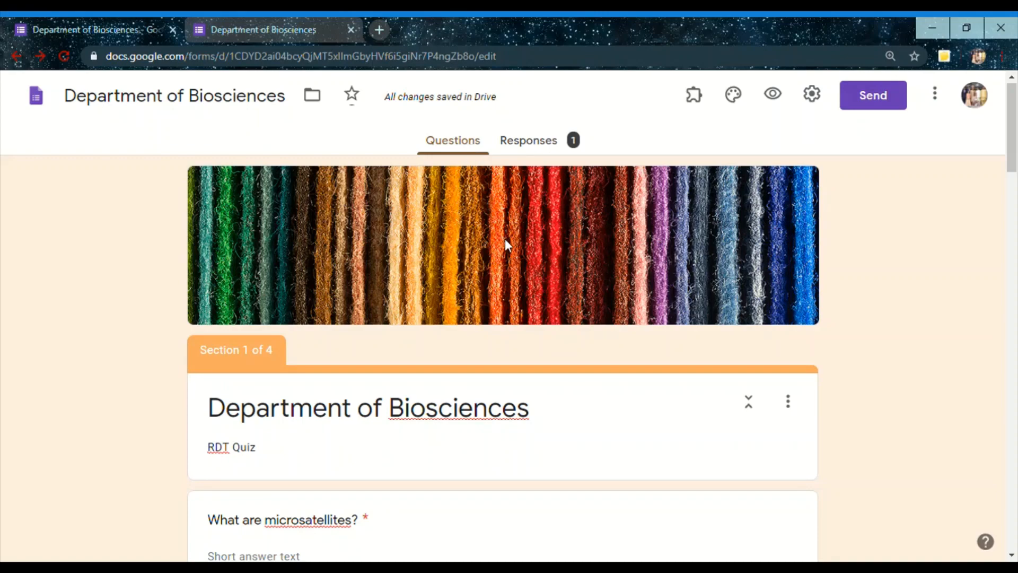
# Close the preview page and open the Google Forms home page in a new tab by searching for "google forms"
pyautogui.click(256, 27)
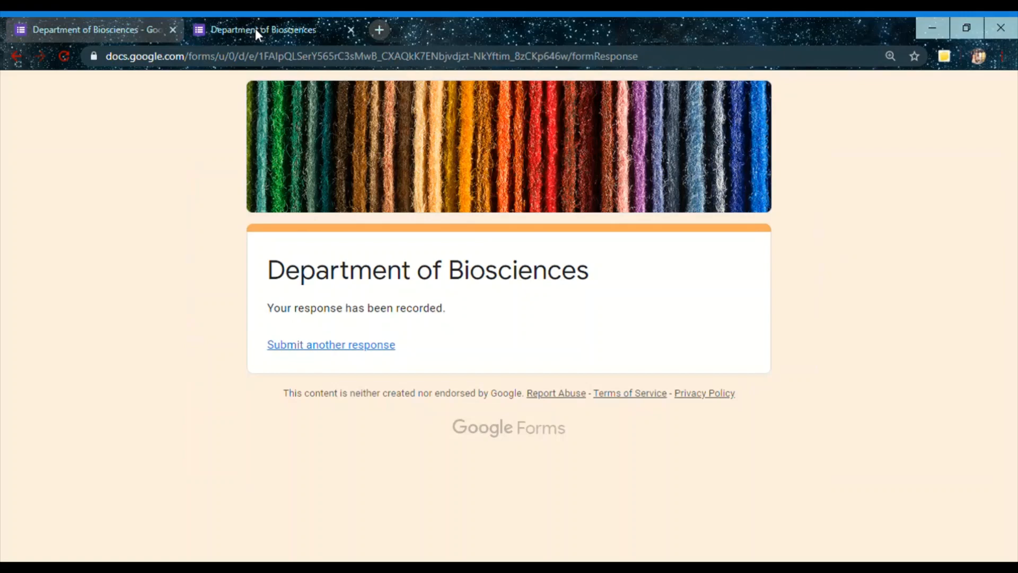
pyautogui.click(351, 30)
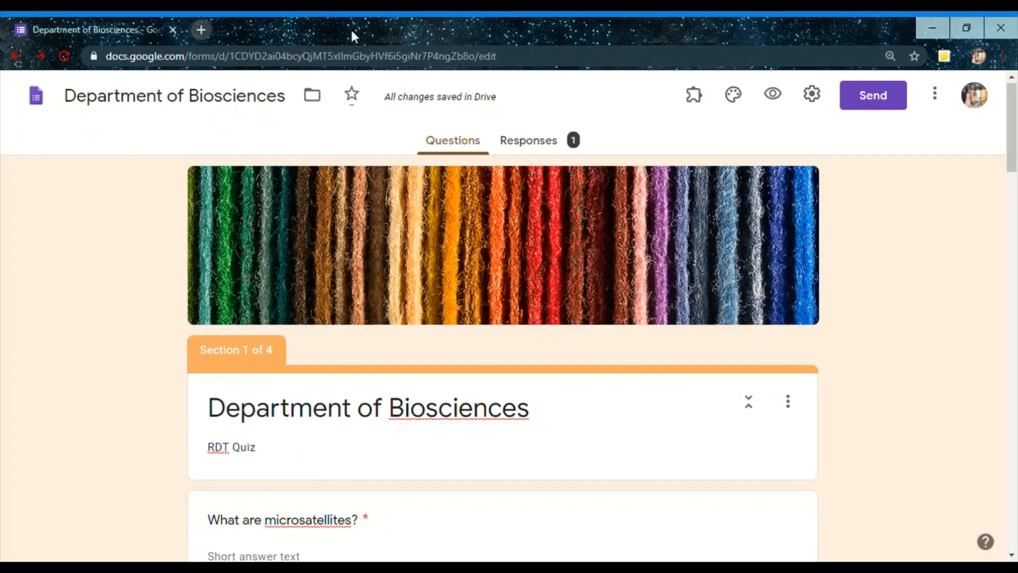
pyautogui.click(200, 30)
pyautogui.click(234, 62)
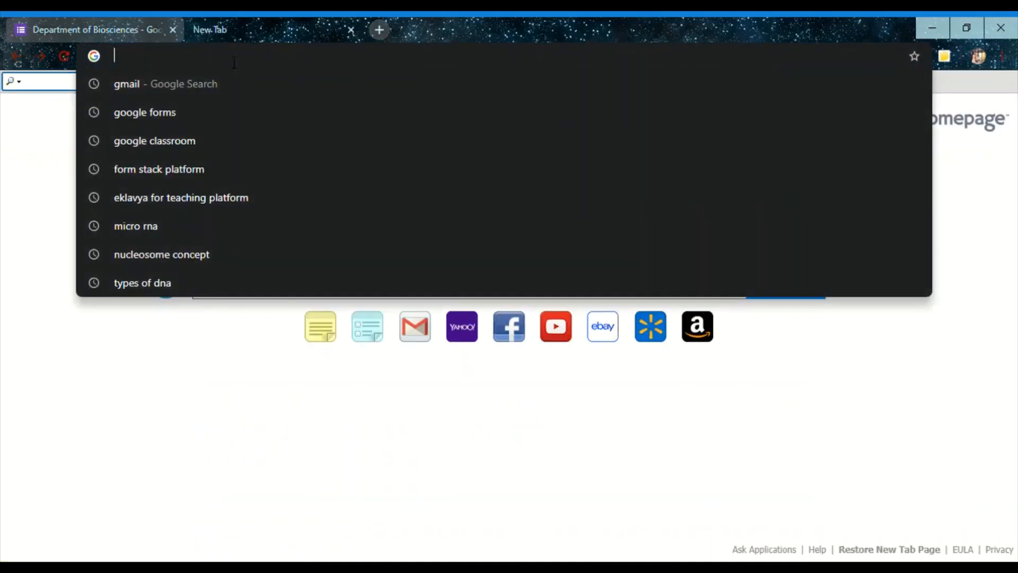
pyautogui.write('googl')
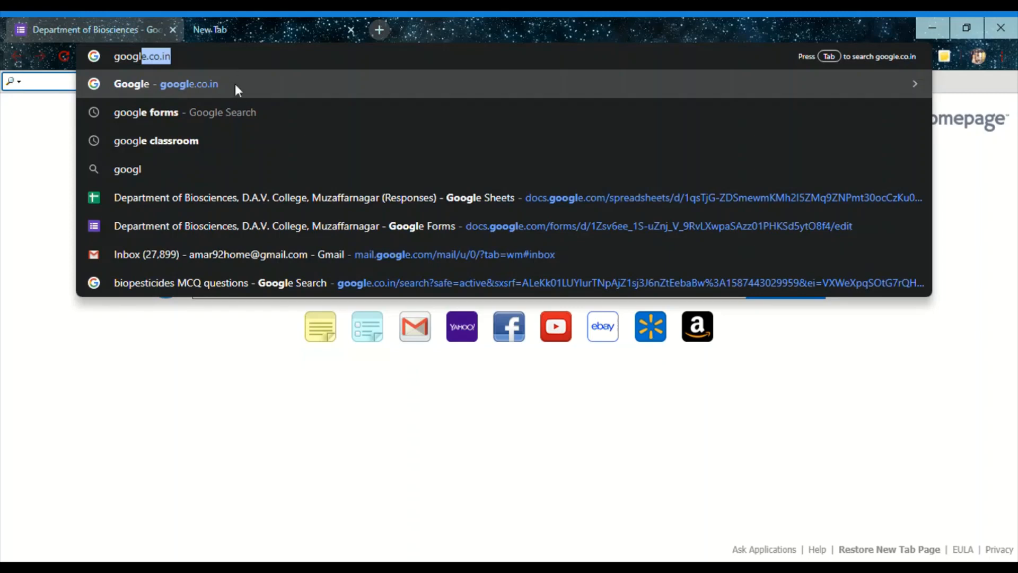
pyautogui.click(243, 111)
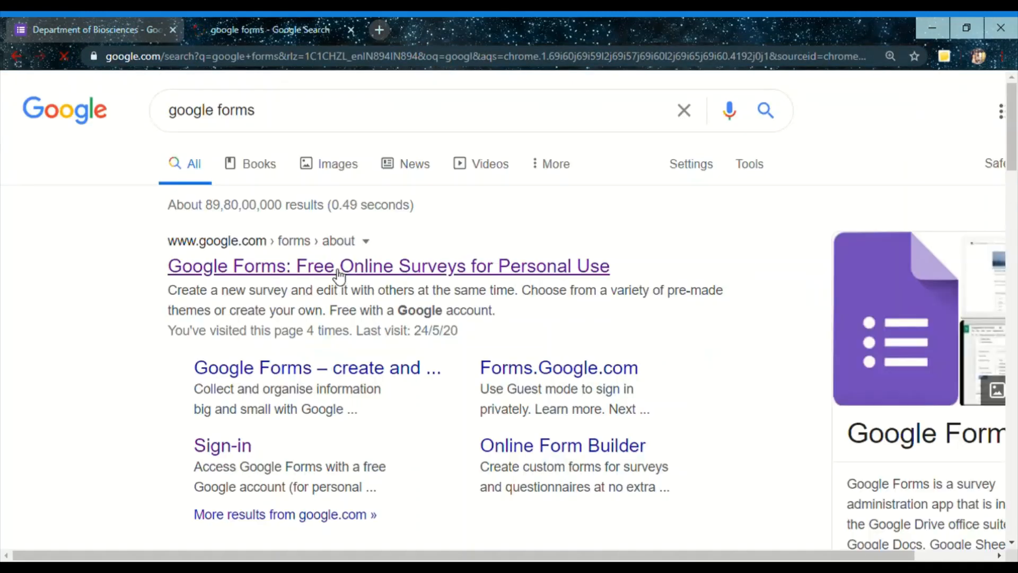
pyautogui.click(339, 272)
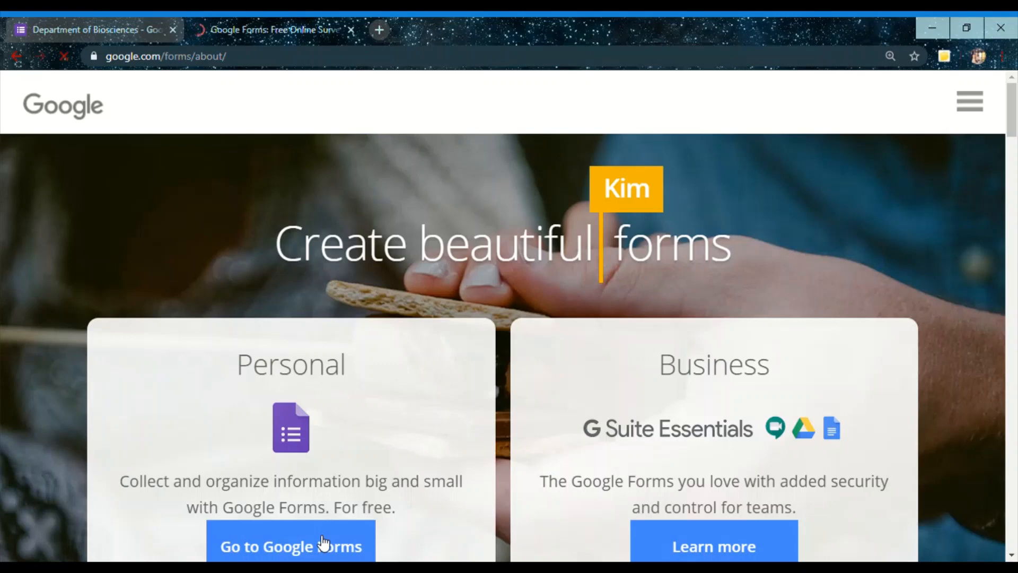
pyautogui.click(323, 543)
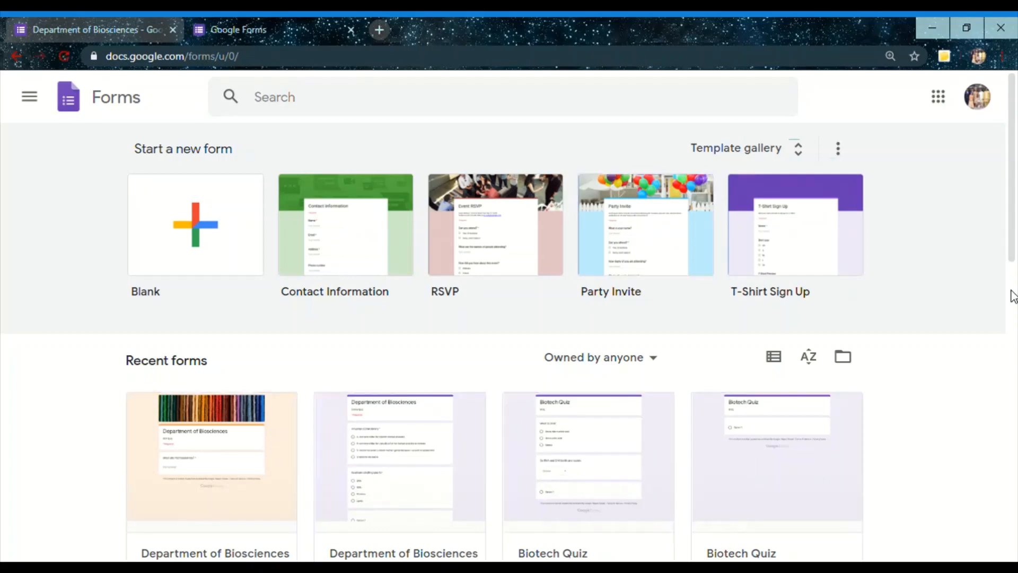
# From the recent forms, open the Department of Biosciences quiz last opened May 6, 2020
pyautogui.scroll(-3, 1014, 298)
pyautogui.moveTo(1017, 294); pyautogui.dragTo(1016, 339)
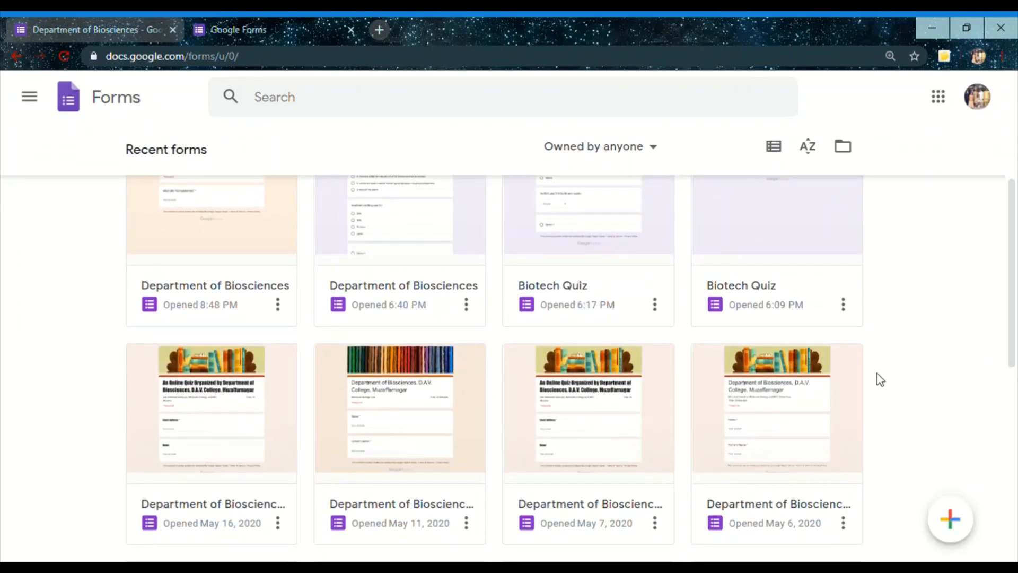
pyautogui.click(753, 406)
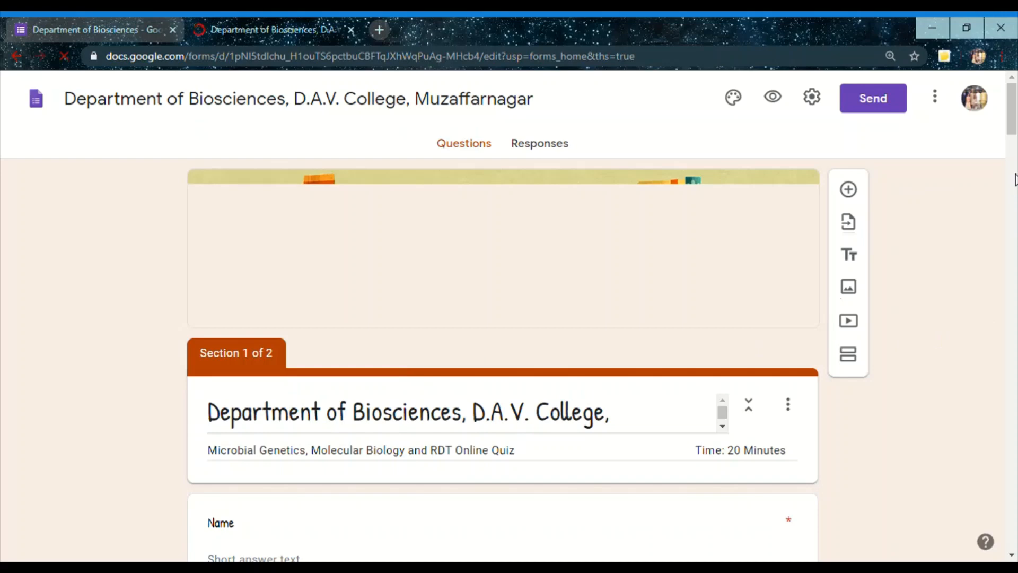
# Look through the form's two sections and open the question "Type II cuts the sequence in the following way" for editing
pyautogui.scroll(-3, 1015, 147)
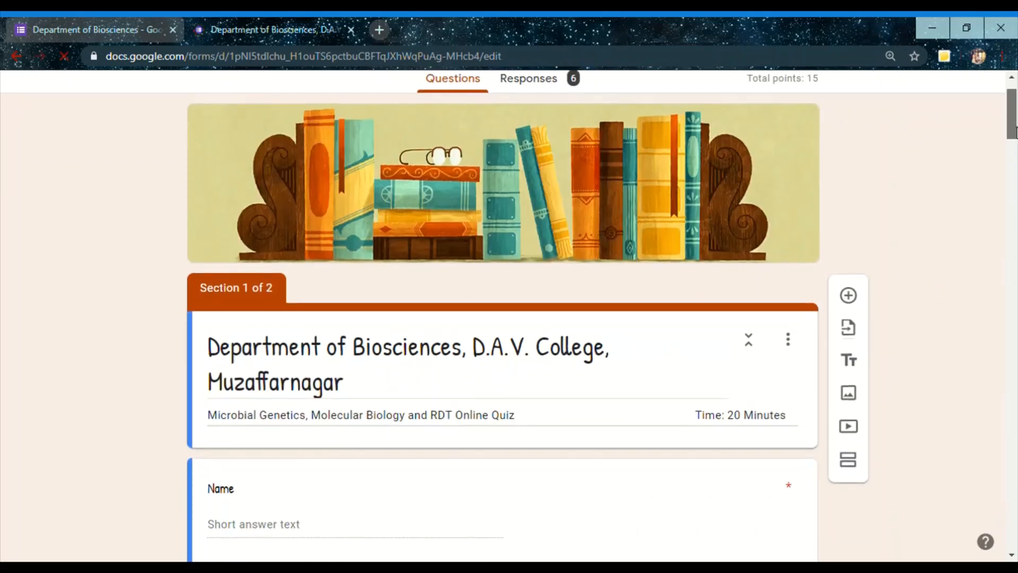
pyautogui.scroll(-4, 1016, 151)
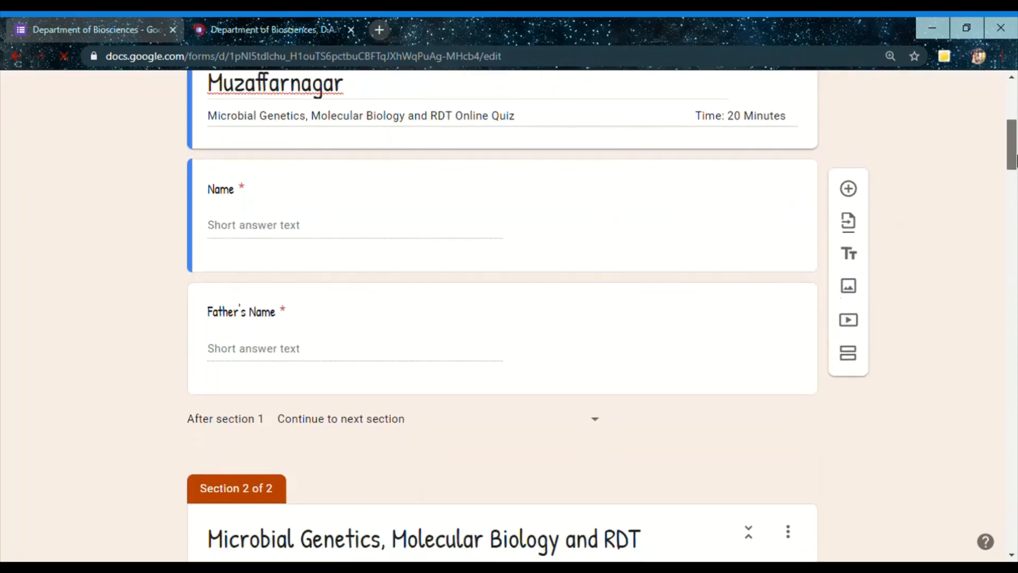
pyautogui.scroll(-1, 1015, 154)
pyautogui.scroll(2, 921, 141)
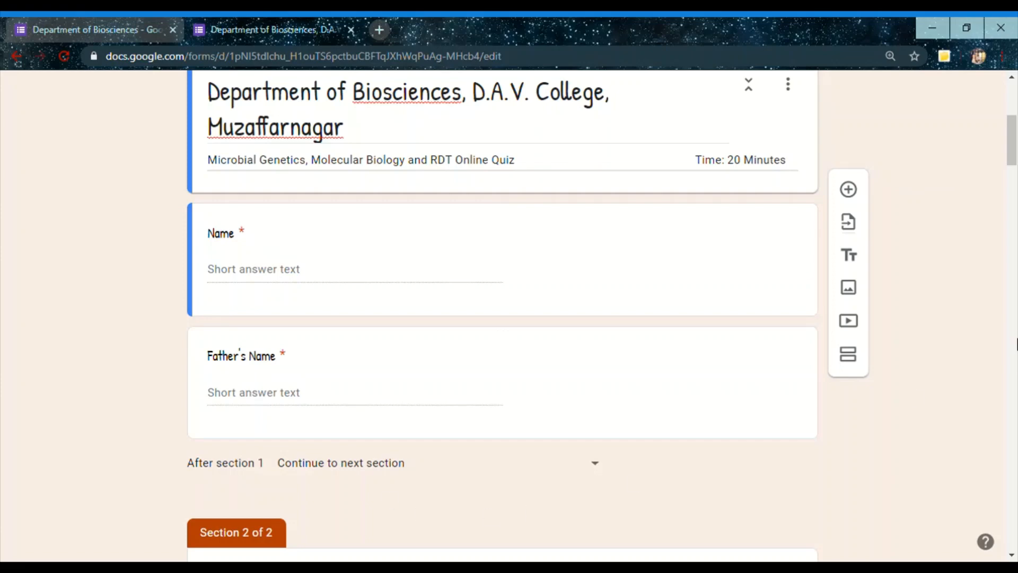
pyautogui.moveTo(1011, 126); pyautogui.dragTo(1012, 162)
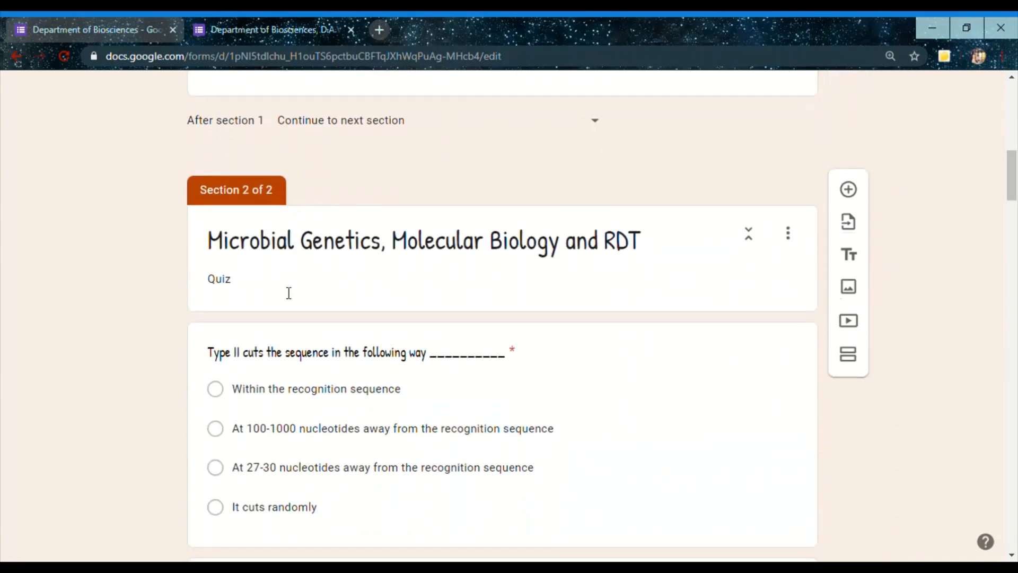
pyautogui.moveTo(1013, 181)
pyautogui.mouseDown()
pyautogui.moveTo(1016, 281)
pyautogui.moveTo(1014, 183)
pyautogui.mouseUp()
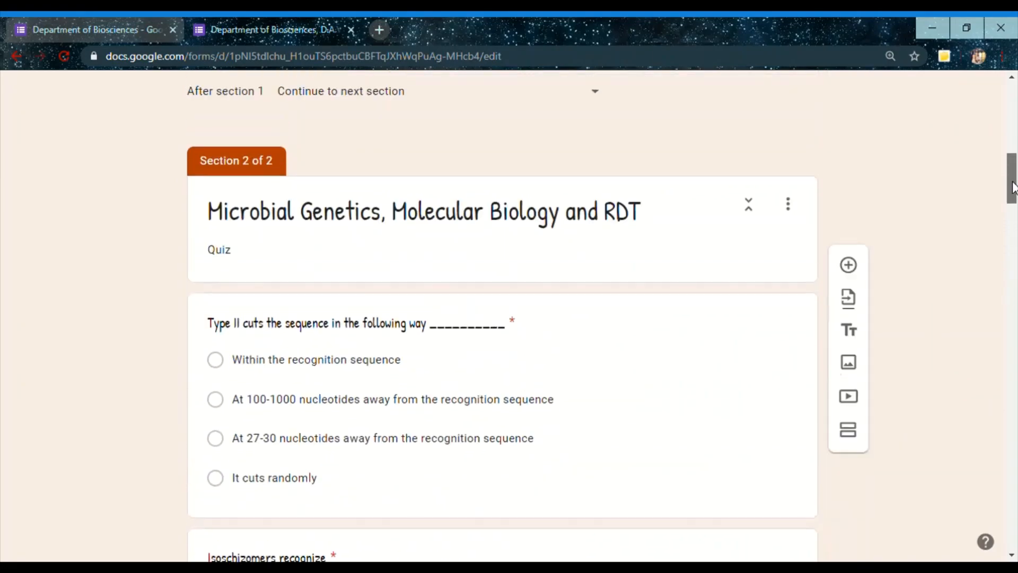
pyautogui.click(629, 360)
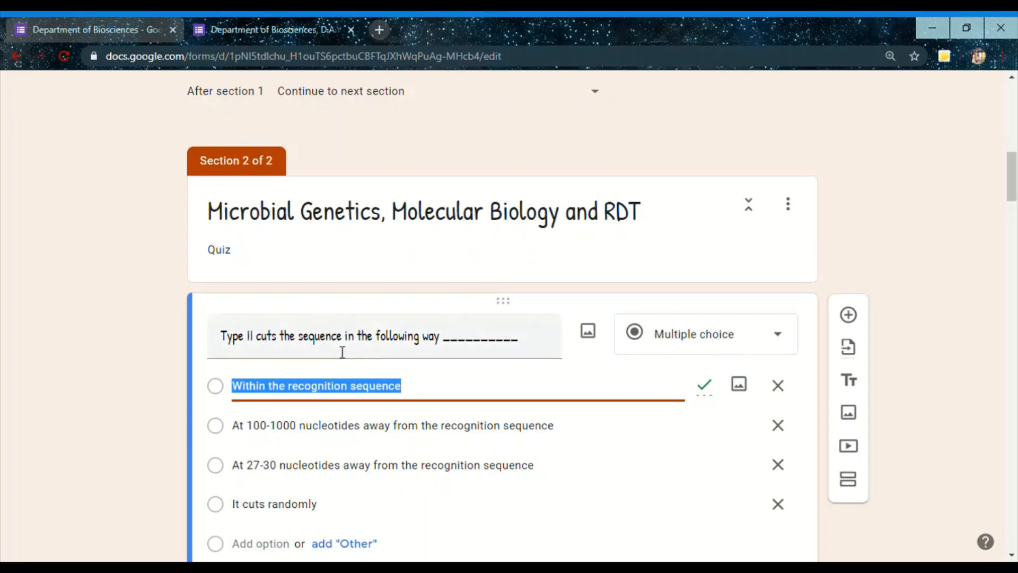
# Review the form's quiz settings for grade release and what respondents can see, then leave the settings without saving
pyautogui.moveTo(1013, 194)
pyautogui.mouseDown()
pyautogui.moveTo(1013, 378)
pyautogui.moveTo(1010, 203)
pyautogui.mouseUp()
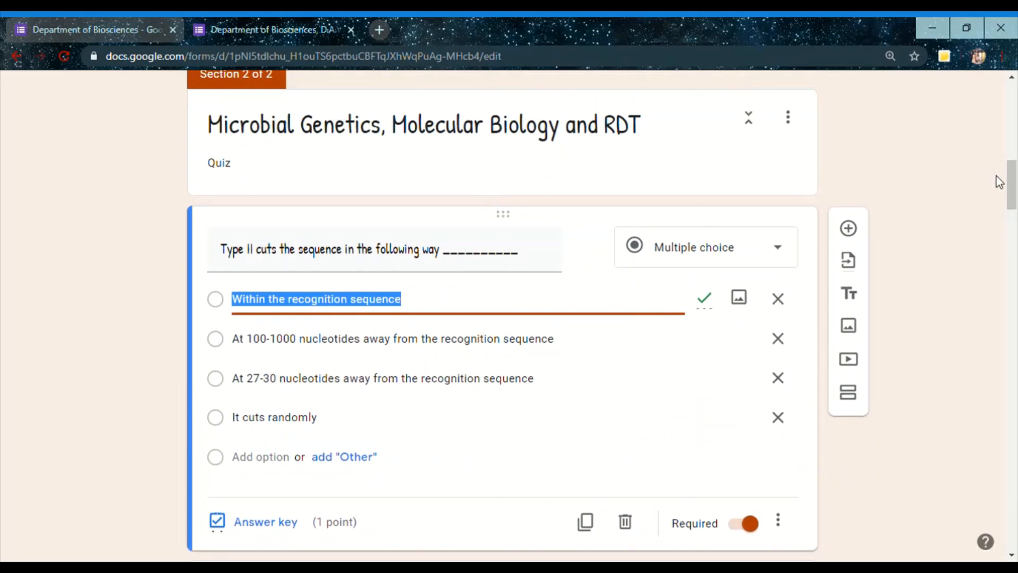
pyautogui.moveTo(1011, 180); pyautogui.dragTo(1013, 95)
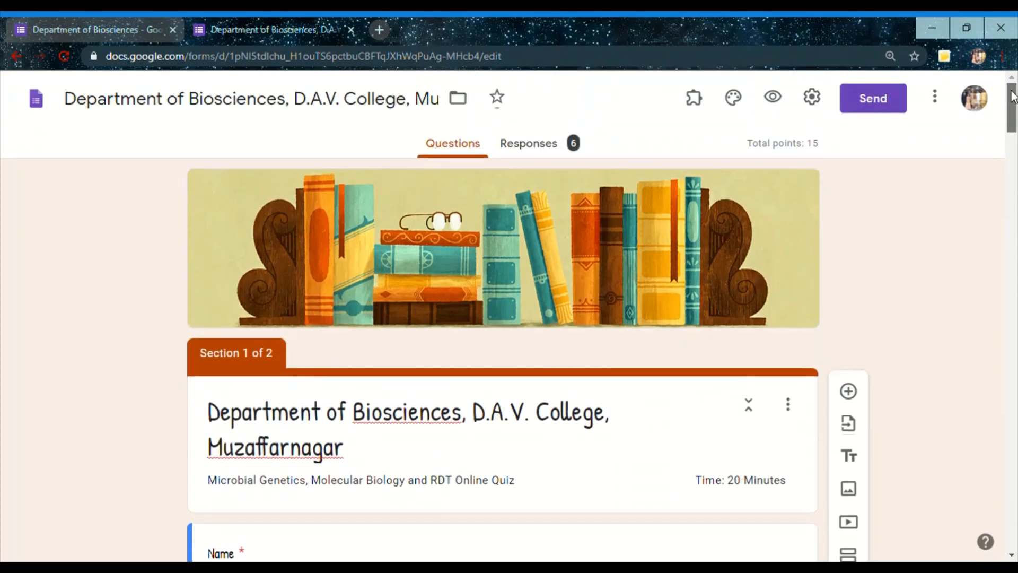
pyautogui.click(810, 100)
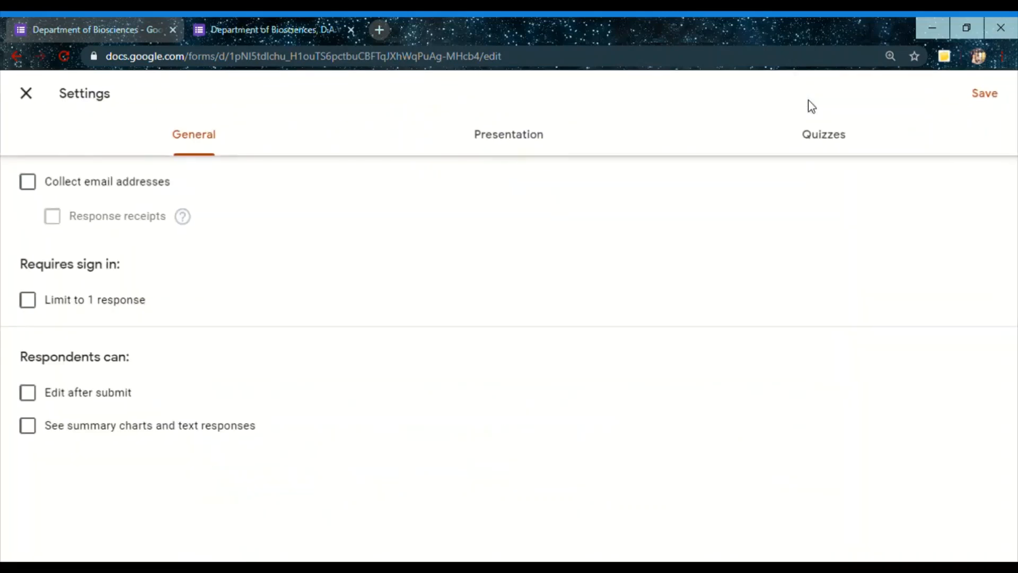
pyautogui.click(814, 142)
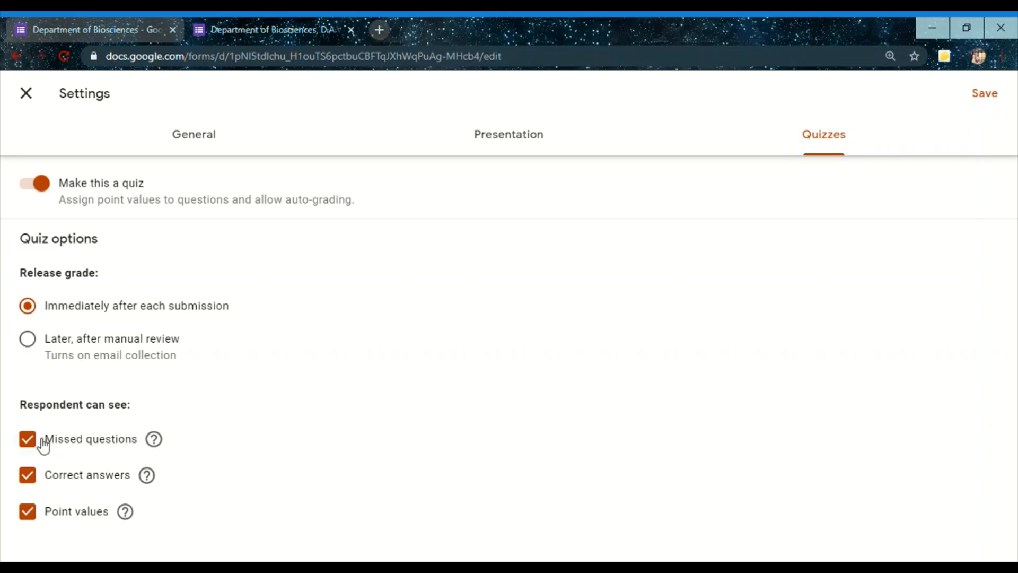
pyautogui.click(28, 512)
pyautogui.click(32, 512)
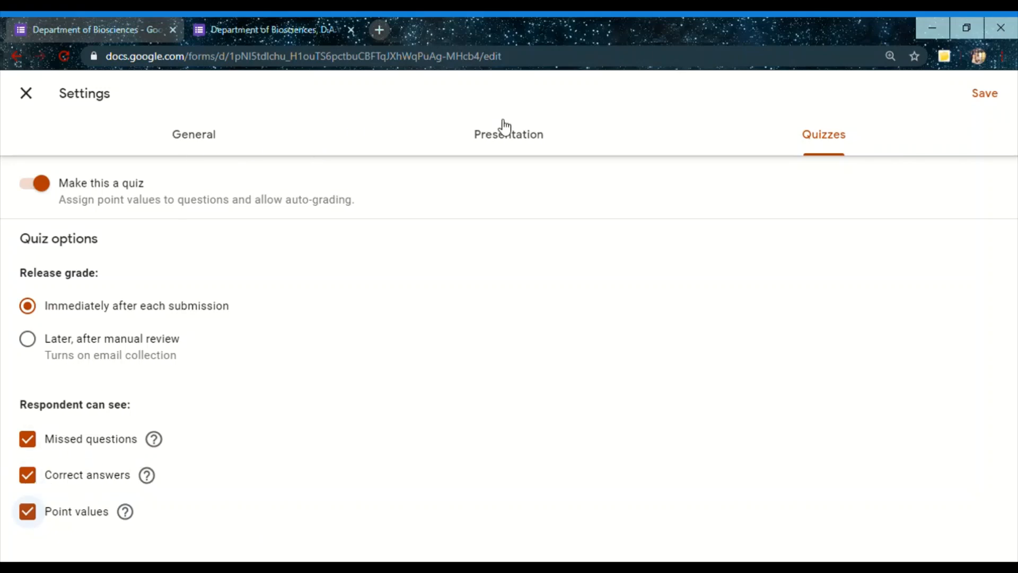
pyautogui.click(183, 133)
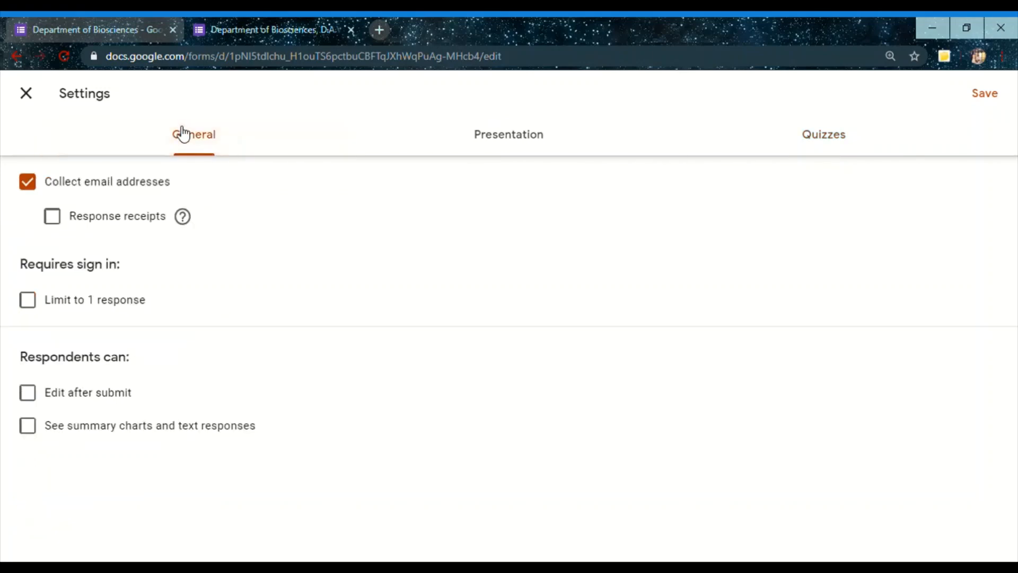
pyautogui.click(27, 95)
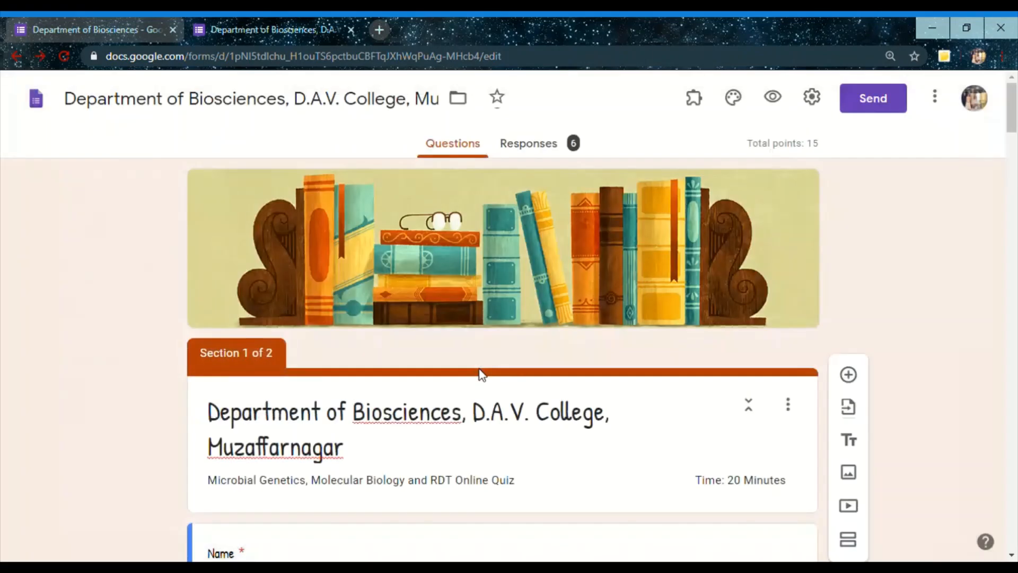
# Check the "Isoschizomers recognize" question and the answer key of the "Southern blotting is" question in section 2
pyautogui.moveTo(1013, 130); pyautogui.dragTo(1015, 216)
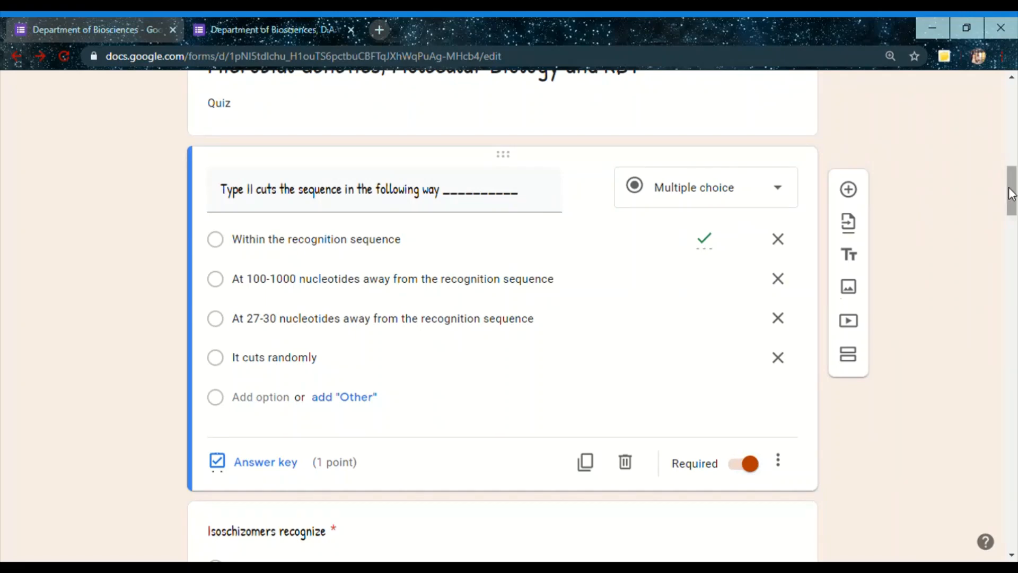
pyautogui.moveTo(1012, 194); pyautogui.dragTo(1013, 239)
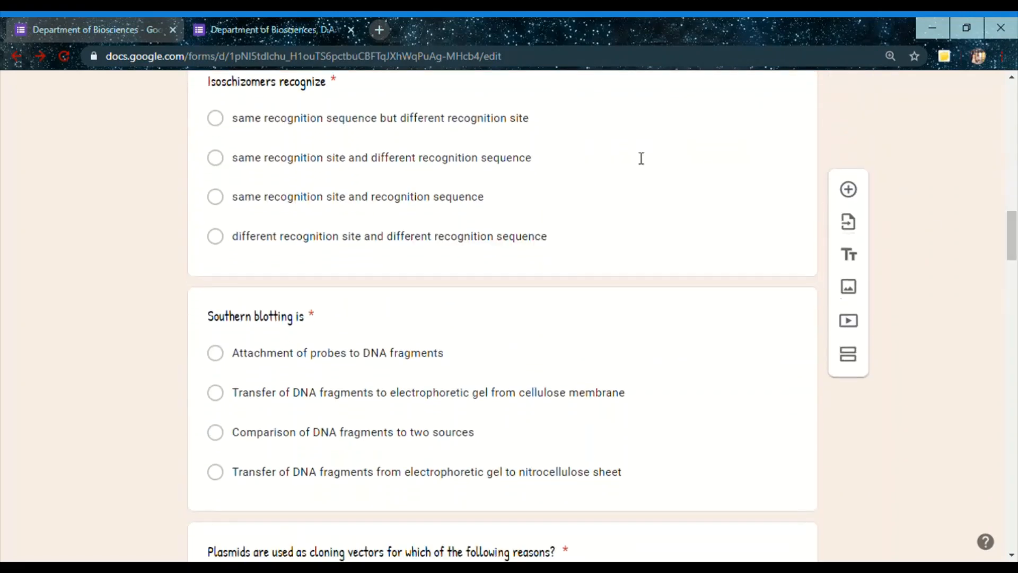
pyautogui.click(642, 158)
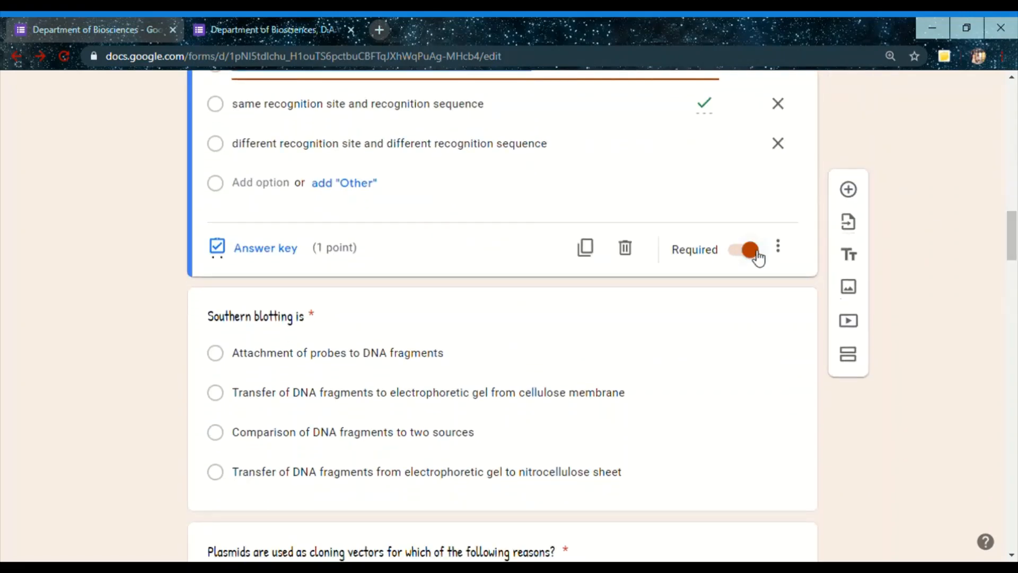
pyautogui.moveTo(1013, 233)
pyautogui.mouseDown()
pyautogui.moveTo(1013, 164)
pyautogui.moveTo(1016, 259)
pyautogui.moveTo(1015, 246)
pyautogui.mouseUp()
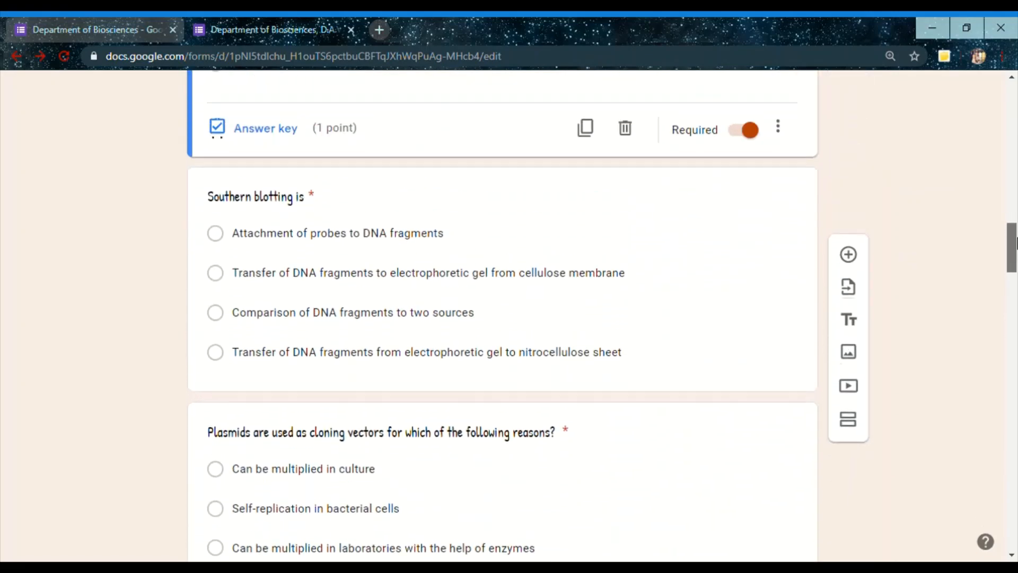
pyautogui.click(440, 267)
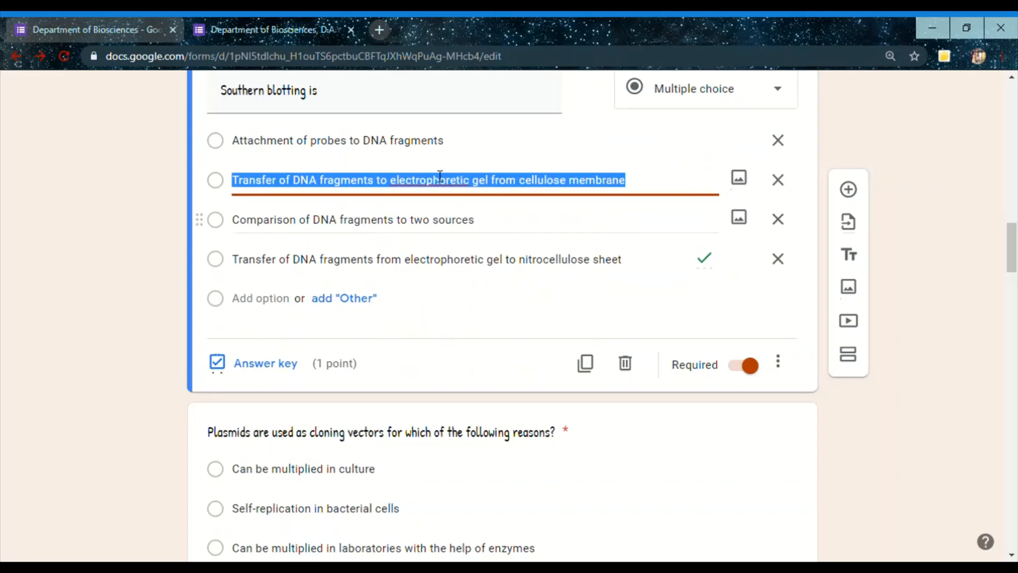
pyautogui.click(284, 366)
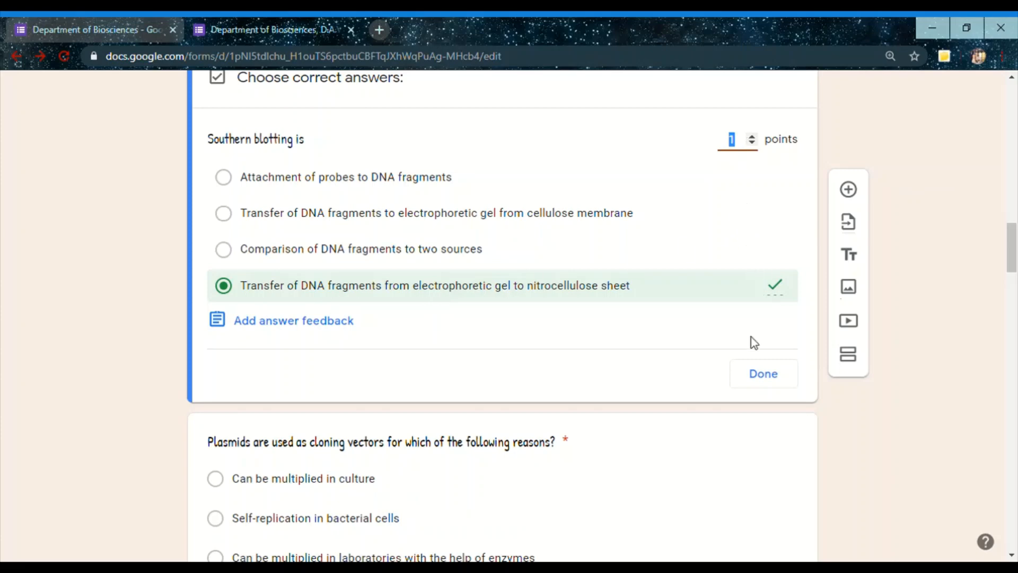
pyautogui.click(764, 372)
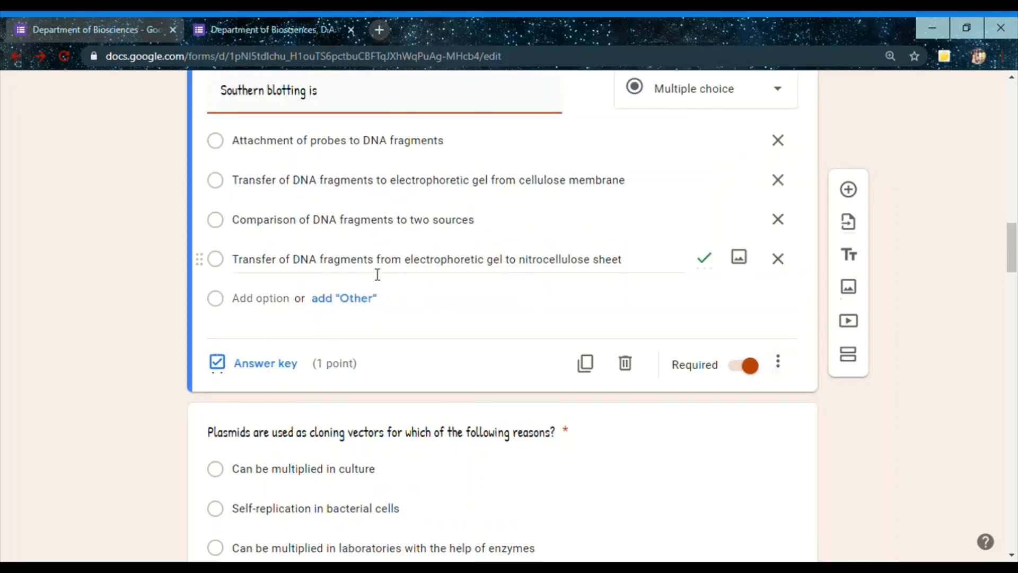
# Check the correct answer and points in the answer key of the question about plasmids as cloning vectors
pyautogui.moveTo(1014, 249); pyautogui.dragTo(1014, 279)
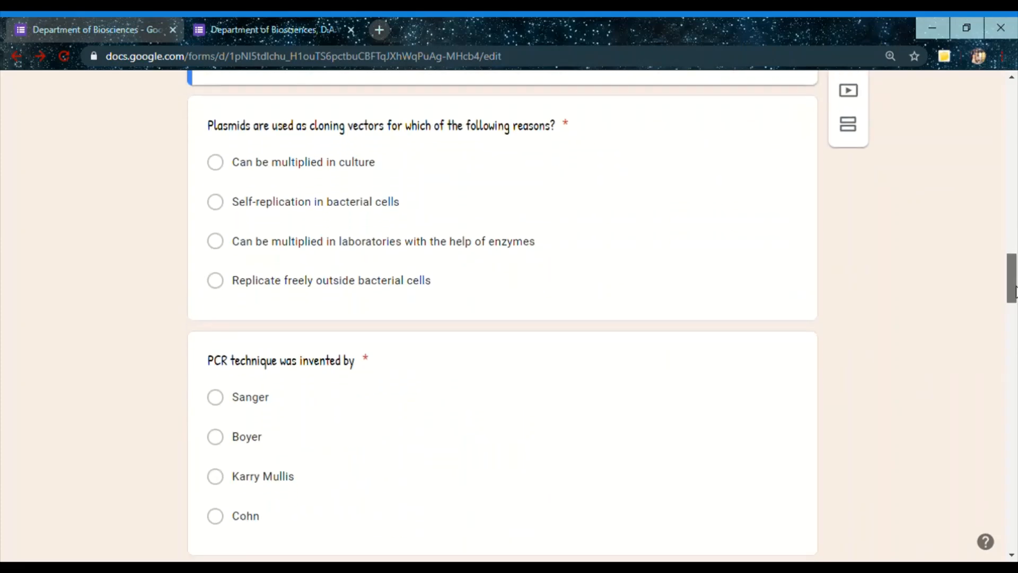
pyautogui.click(551, 210)
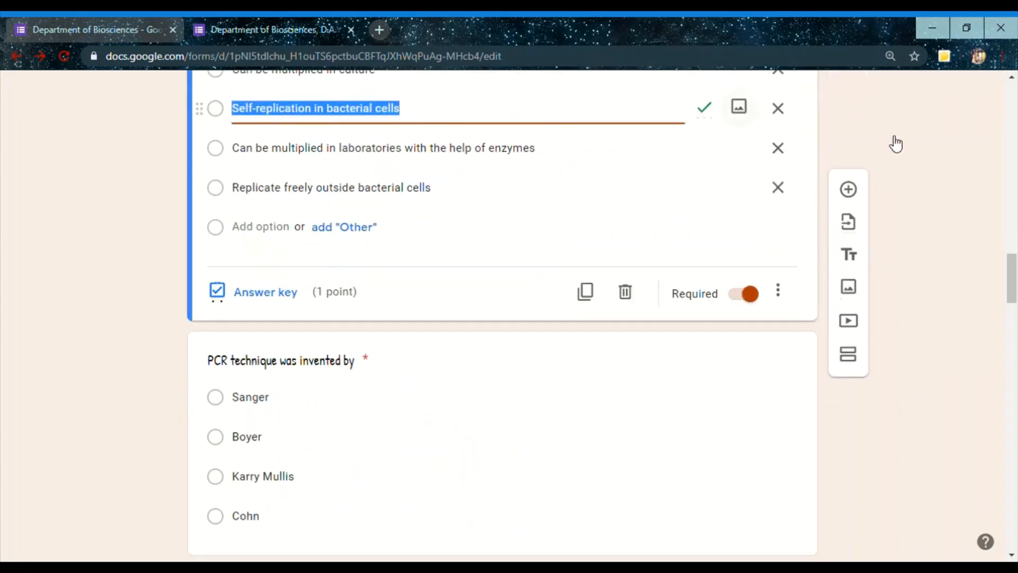
pyautogui.moveTo(1015, 265); pyautogui.dragTo(1015, 245)
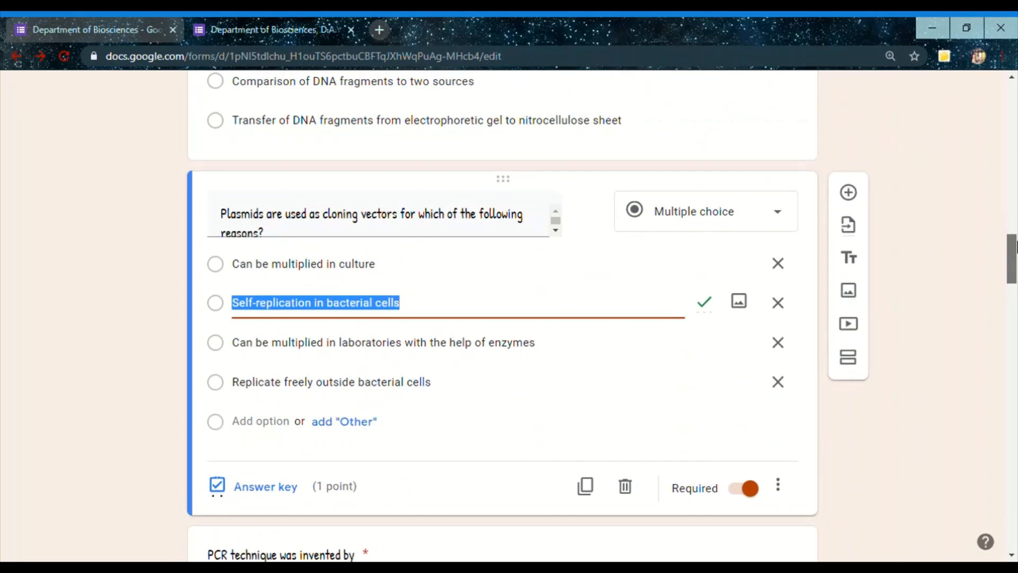
pyautogui.click(252, 499)
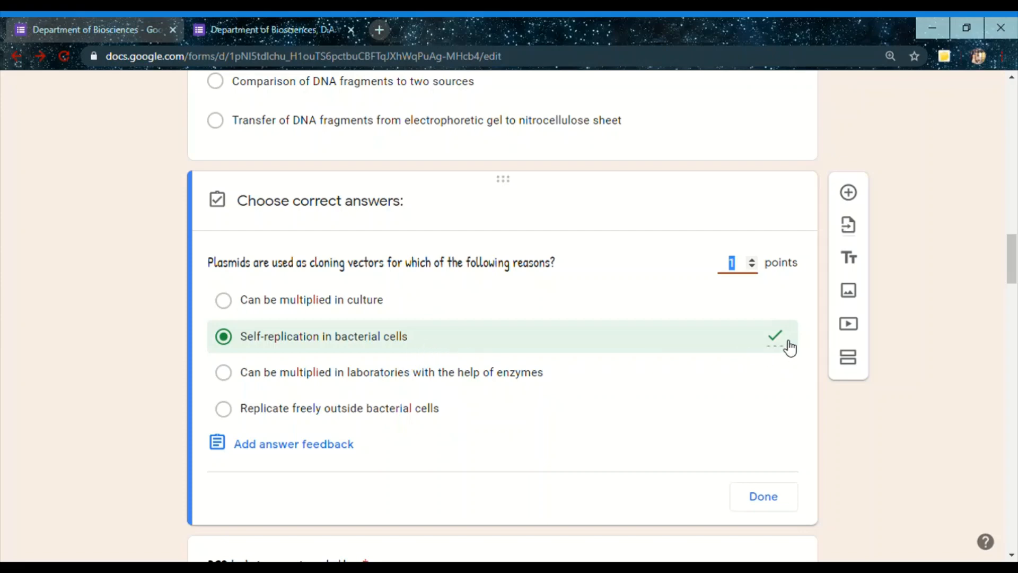
pyautogui.click(776, 504)
# Look through the remaining questions, open the western blot secondary antibody question, and return to the start of the form
pyautogui.scroll(-4, 1013, 291)
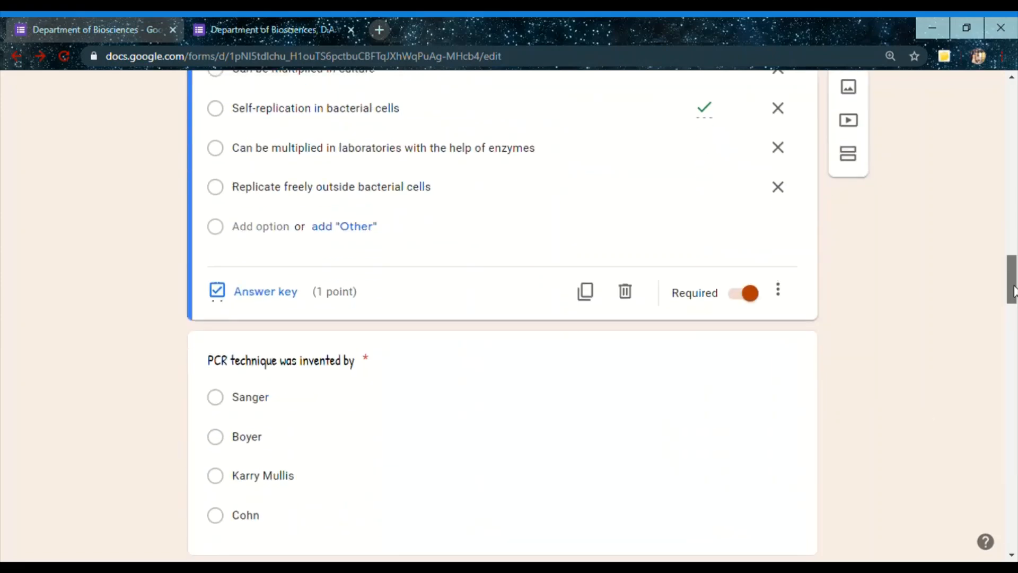
pyautogui.moveTo(1013, 290); pyautogui.dragTo(1014, 477)
pyautogui.click(616, 467)
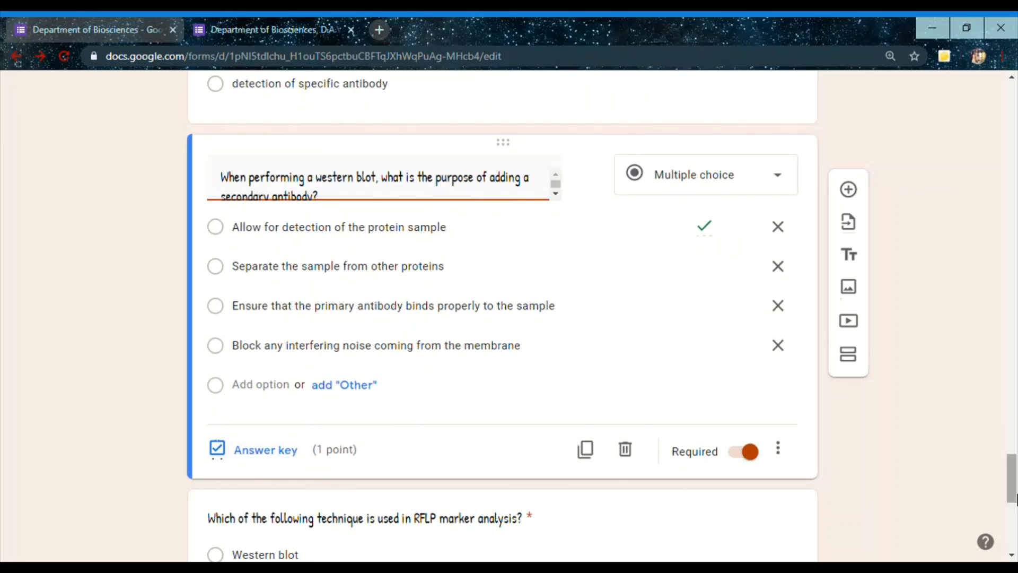
pyautogui.moveTo(1013, 493); pyautogui.dragTo(995, 110)
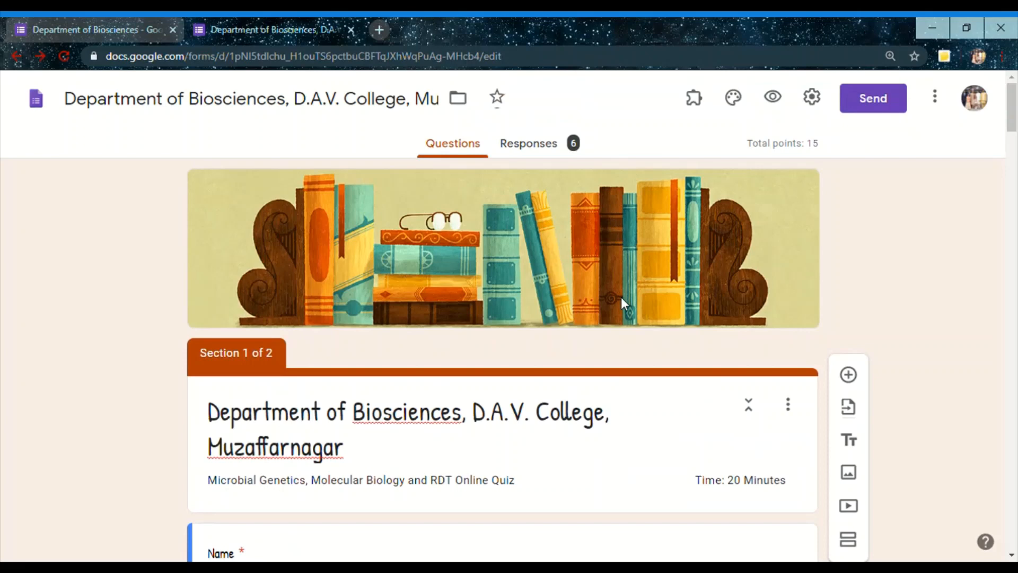
# Open the form's sending options, choose sharing by link with a shortened URL, and copy the link
pyautogui.click(870, 95)
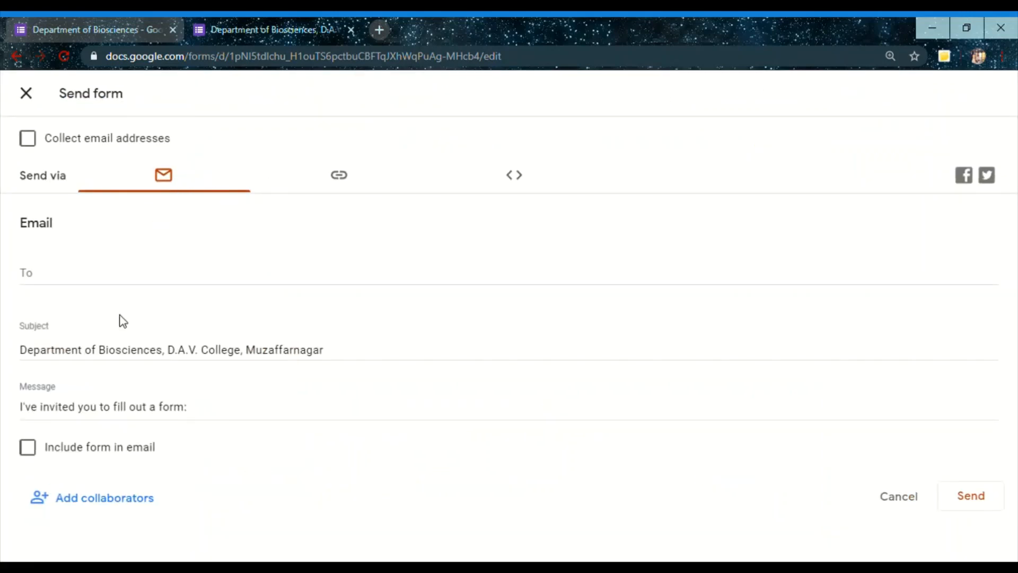
pyautogui.click(75, 280)
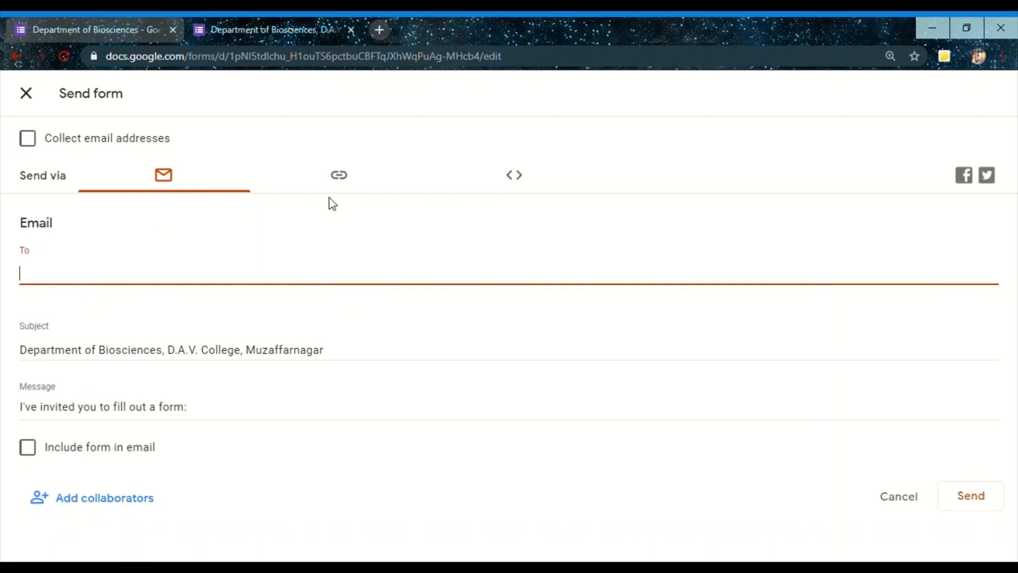
pyautogui.click(339, 184)
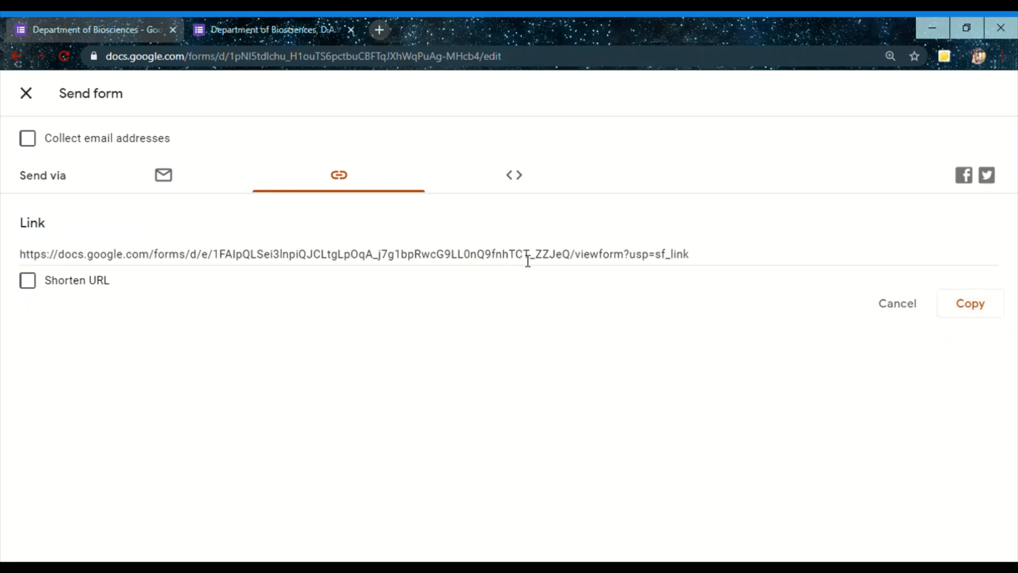
pyautogui.click(30, 288)
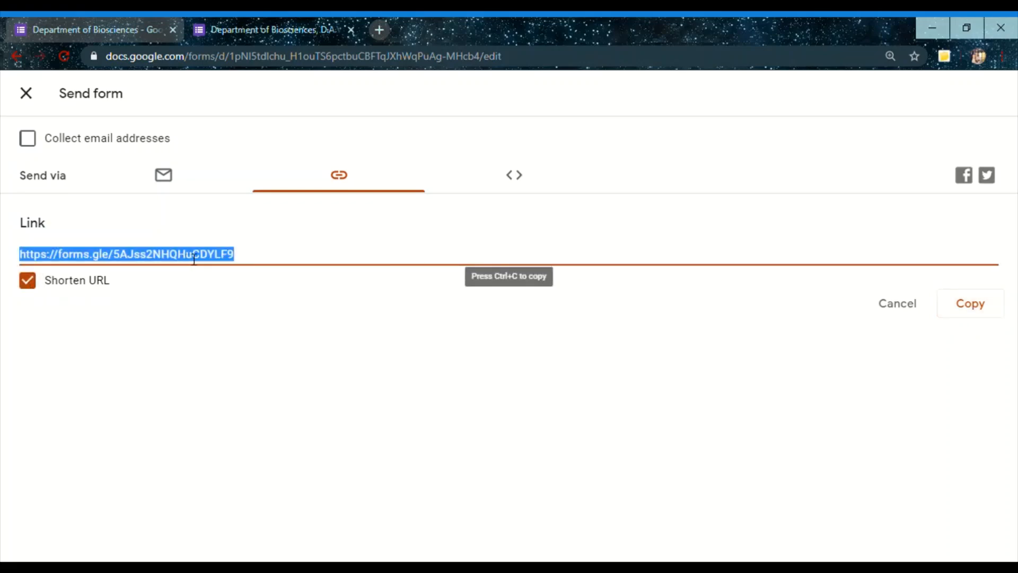
pyautogui.click(968, 312)
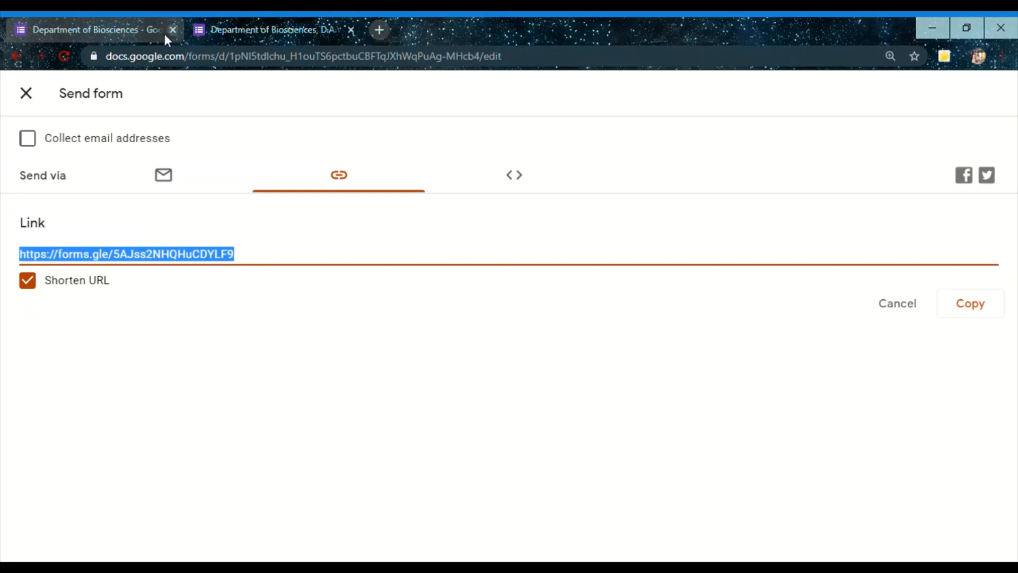
# Open the copied short form link in a new browser tab
pyautogui.click(140, 31)
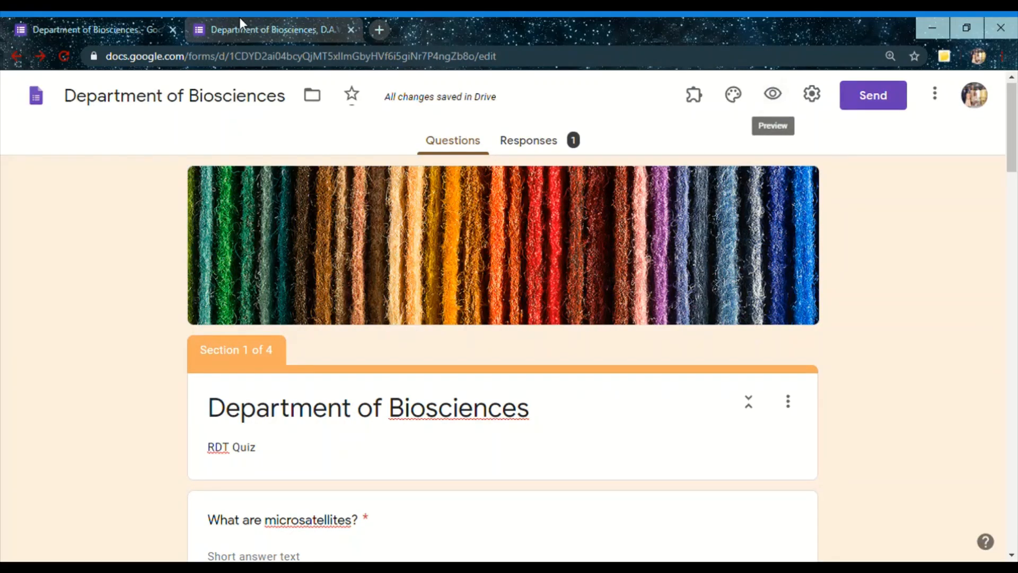
pyautogui.click(378, 31)
pyautogui.click(356, 64)
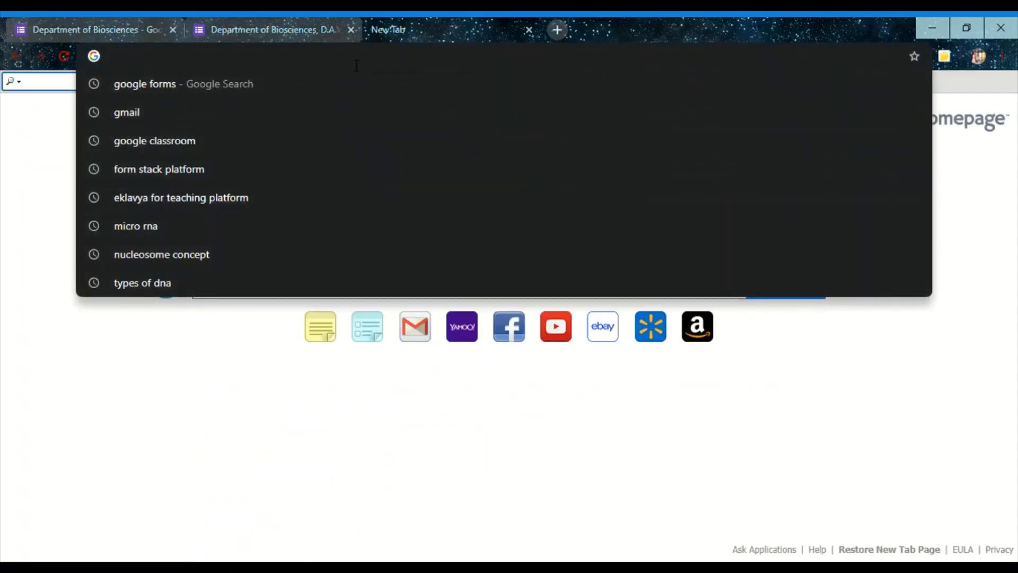
pyautogui.hotkey('ctrl', 'v')
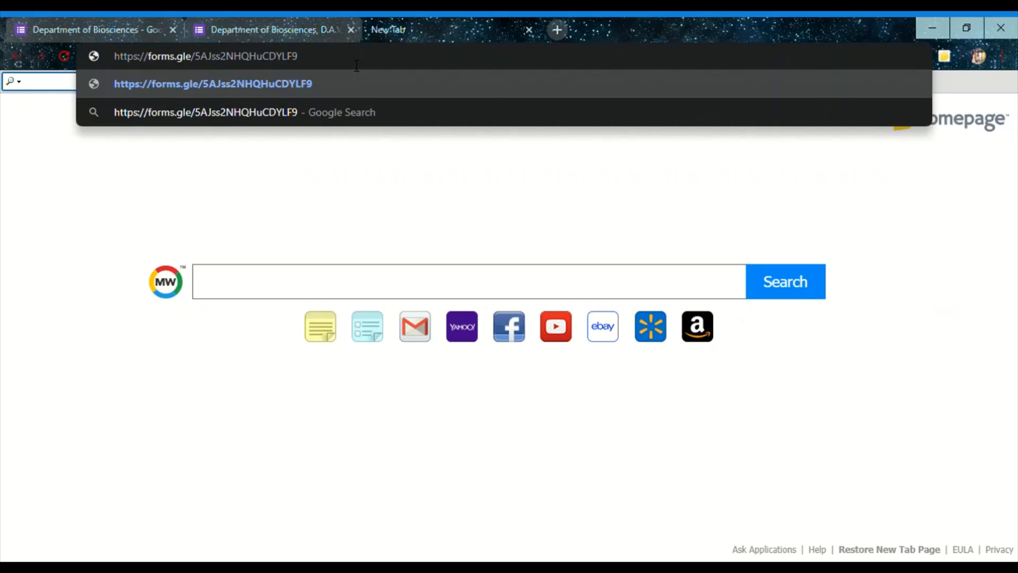
pyautogui.press('Return')
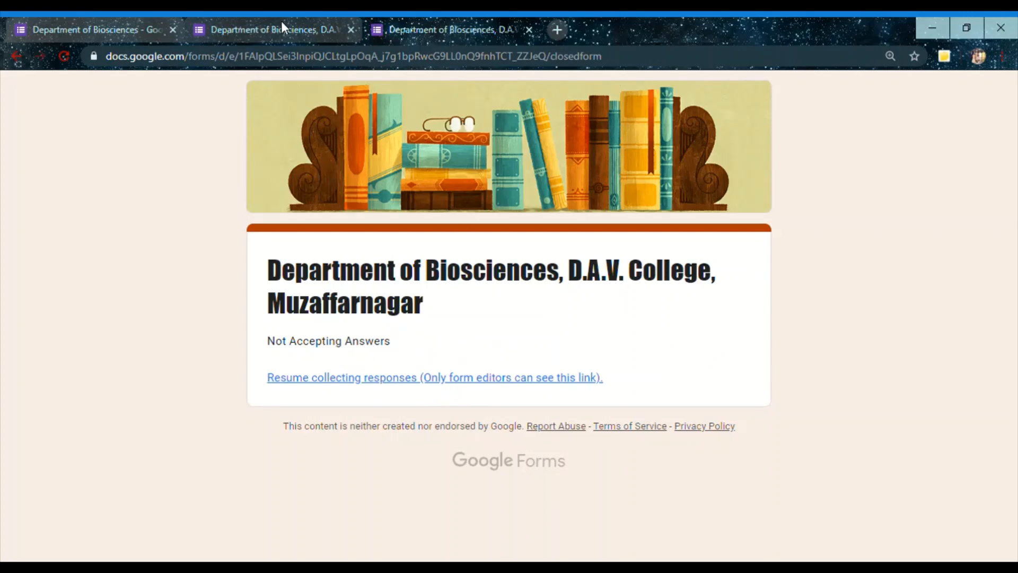
# Return to the editor of the D.A.V. College quiz, close the sending options and open its quiz settings
pyautogui.click(103, 23)
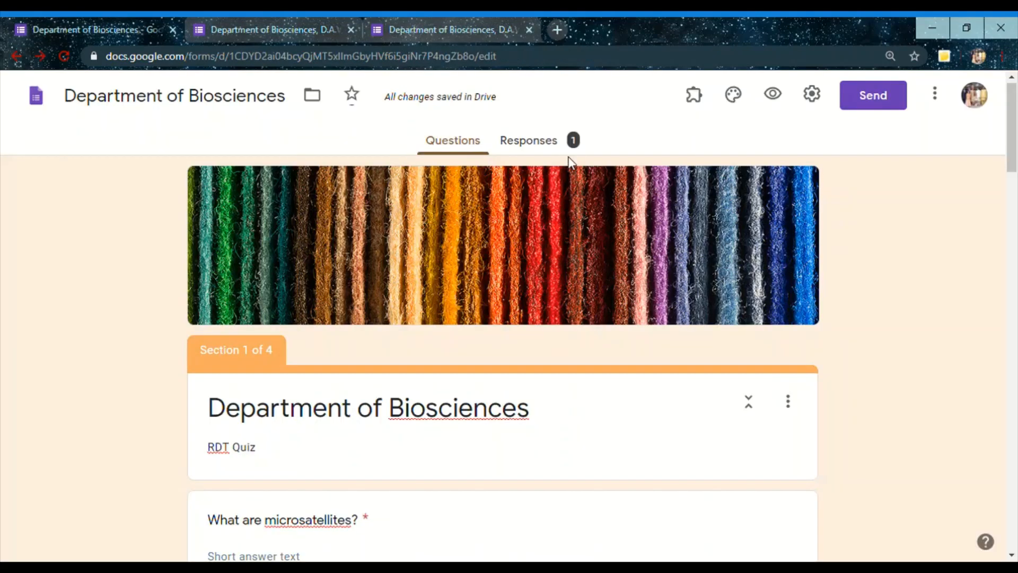
pyautogui.click(253, 24)
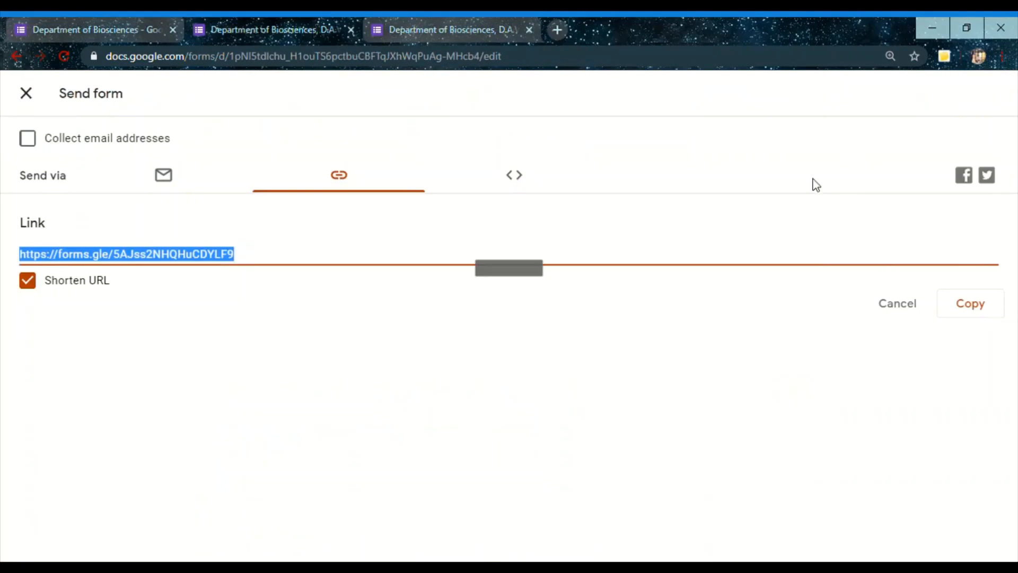
pyautogui.click(903, 310)
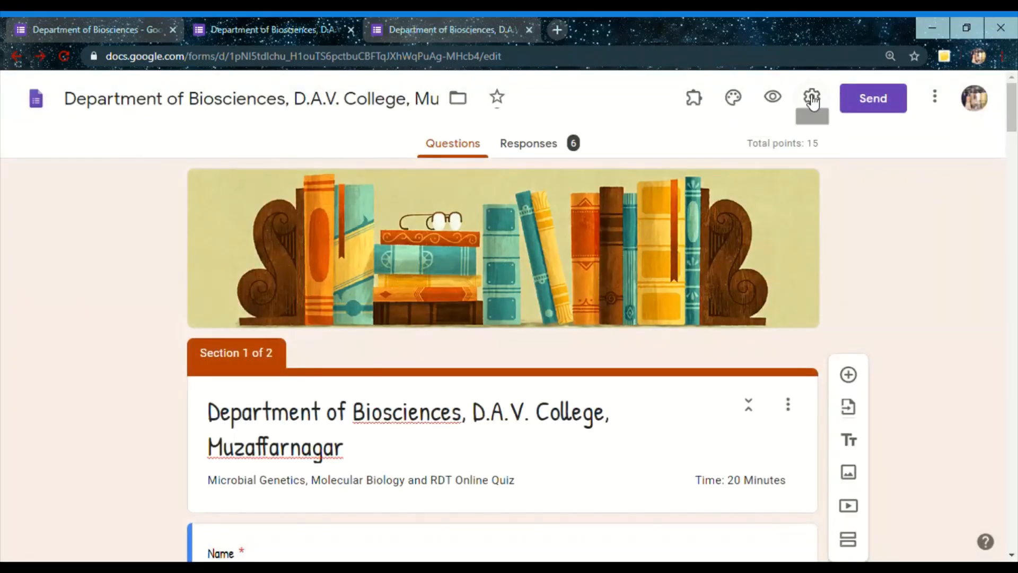
pyautogui.click(812, 99)
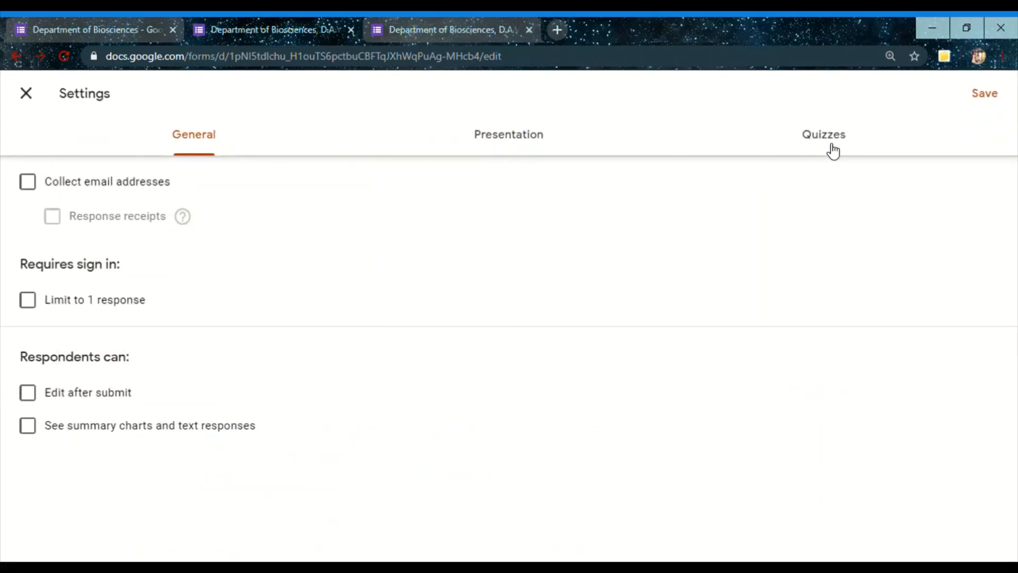
pyautogui.click(833, 151)
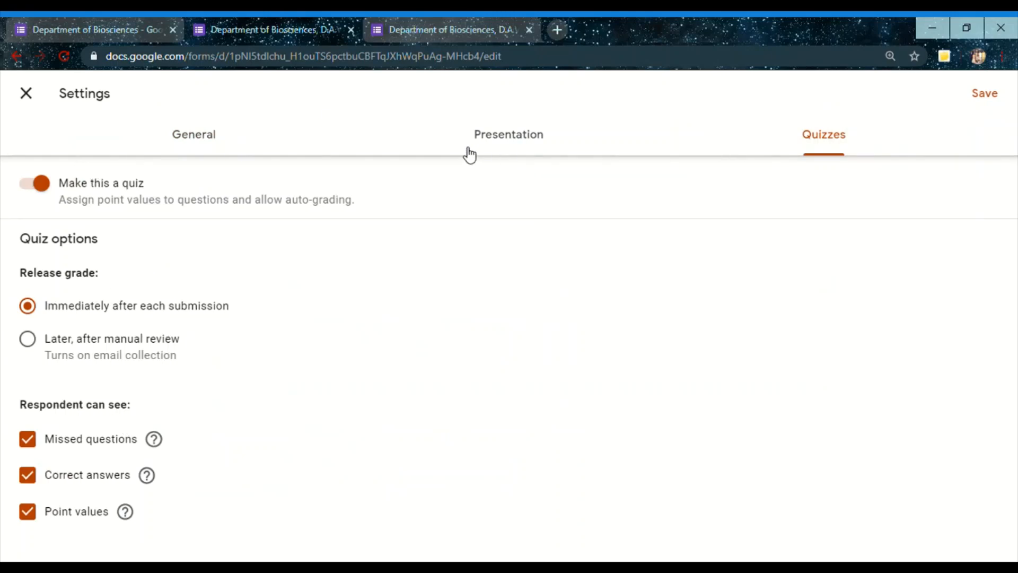
# Check the quiz's general settings, close them without changes, and turn on accepting responses for the form
pyautogui.click(202, 143)
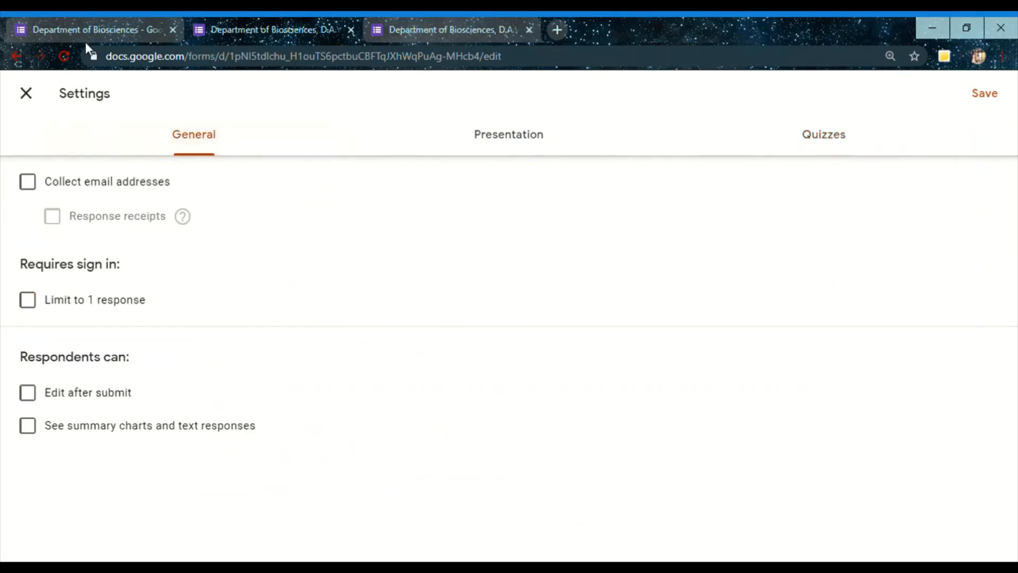
pyautogui.click(27, 93)
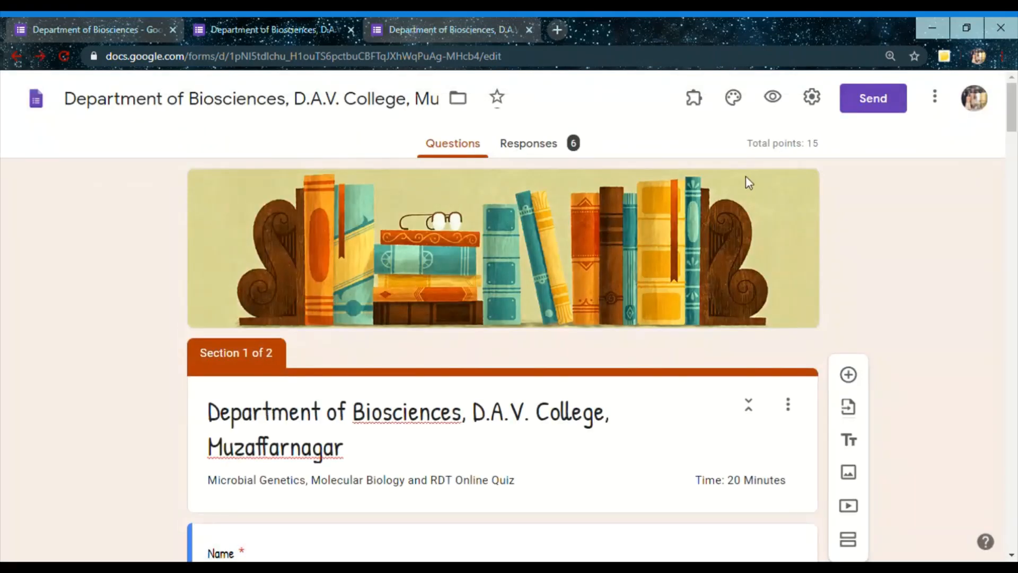
pyautogui.click(562, 156)
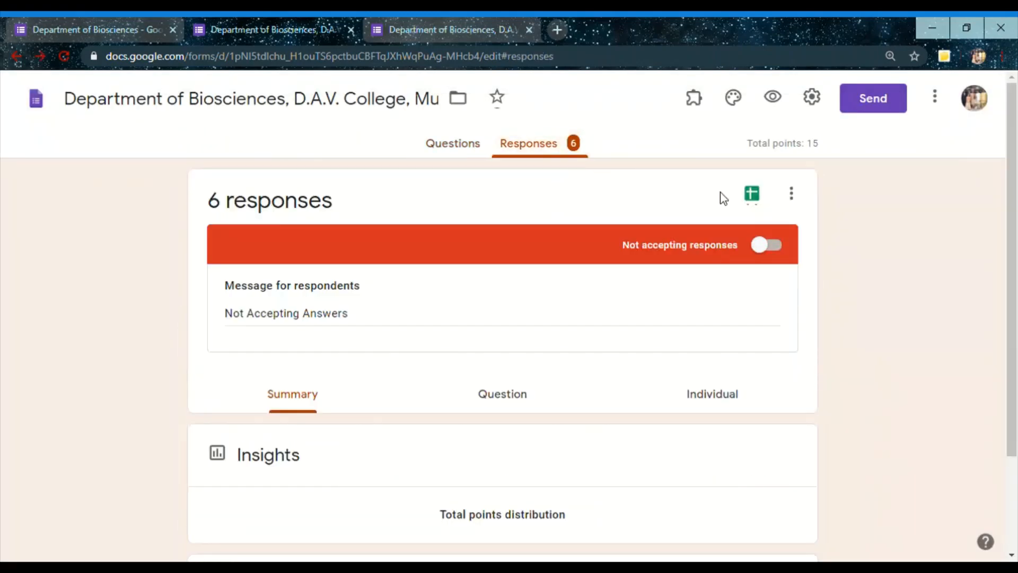
pyautogui.click(776, 245)
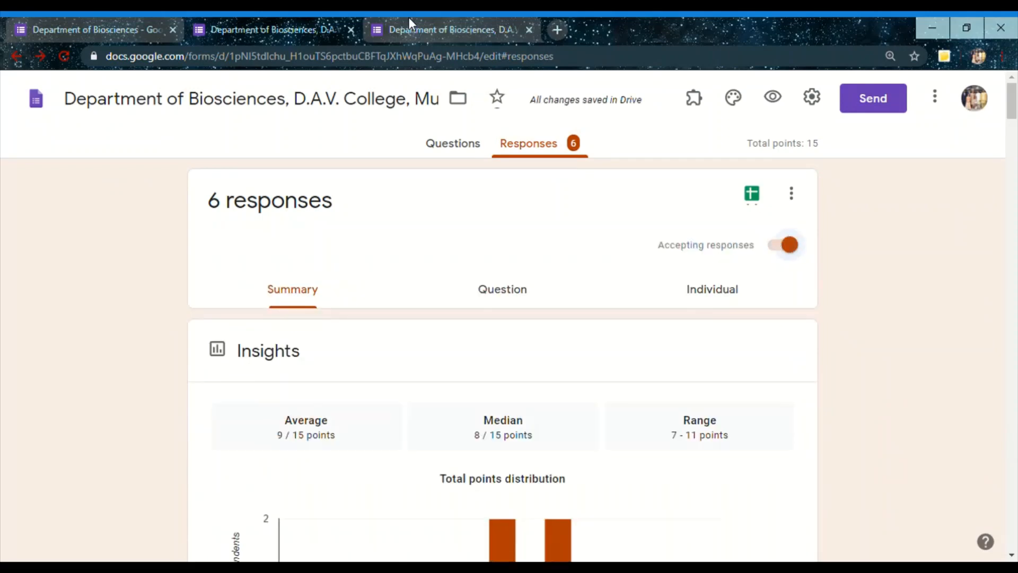
# Reload the respondent form from the copied link in its browser tab
pyautogui.click(415, 29)
pyautogui.click(411, 56)
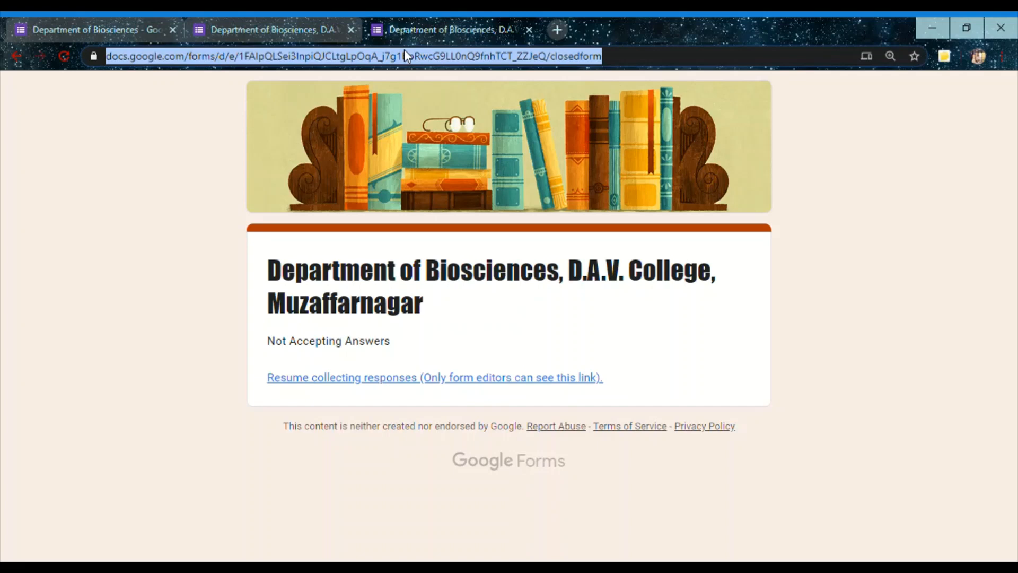
pyautogui.hotkey('ctrl', 'v')
pyautogui.press('Return')
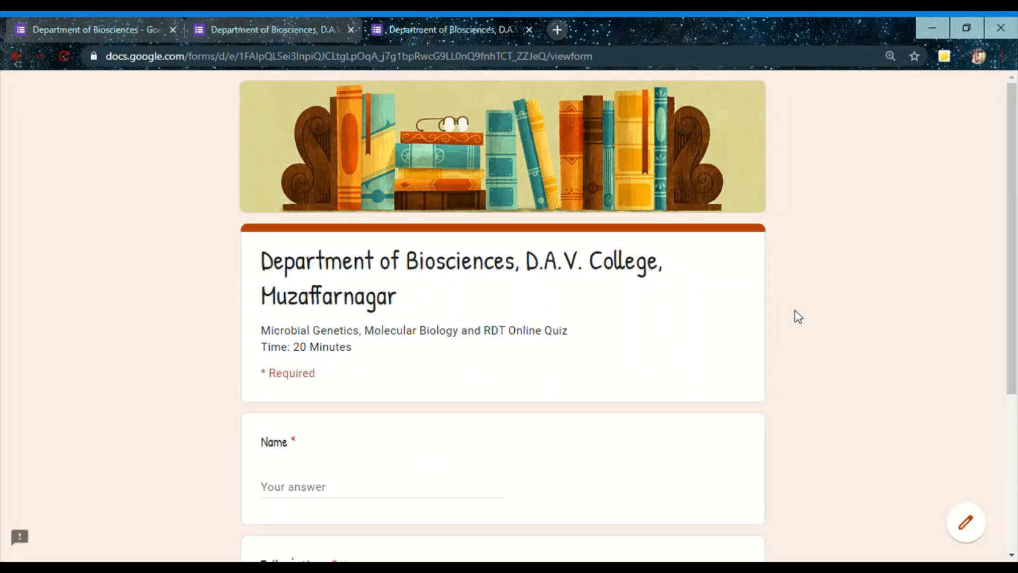
# Fill in Name with hbjkbjk and Father's Name with bnm, and continue to the quiz section
pyautogui.moveTo(1017, 232); pyautogui.dragTo(1016, 322)
pyautogui.click(285, 343)
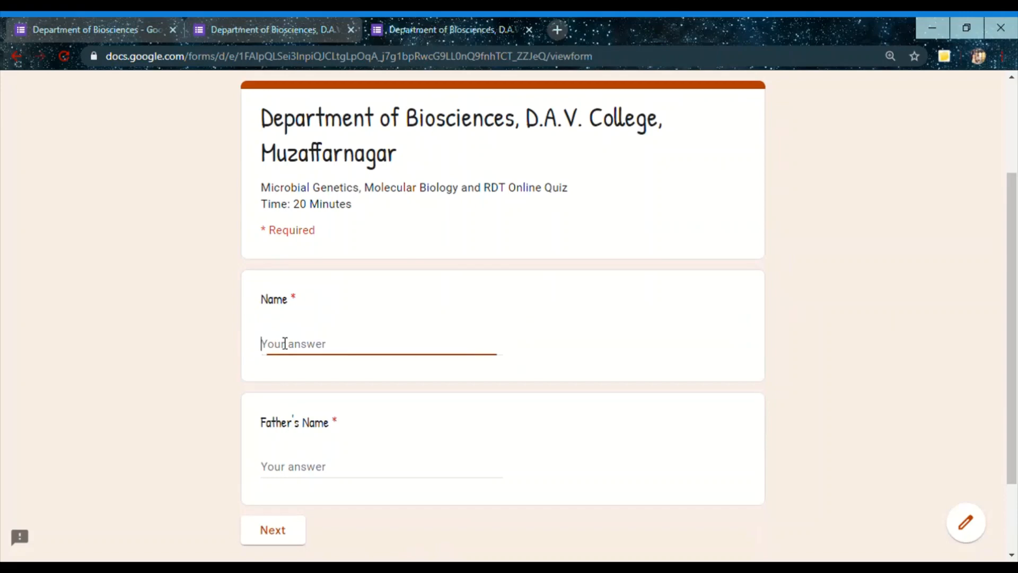
pyautogui.write('hbjkbjk')
pyautogui.click(299, 471)
pyautogui.write('bnm')
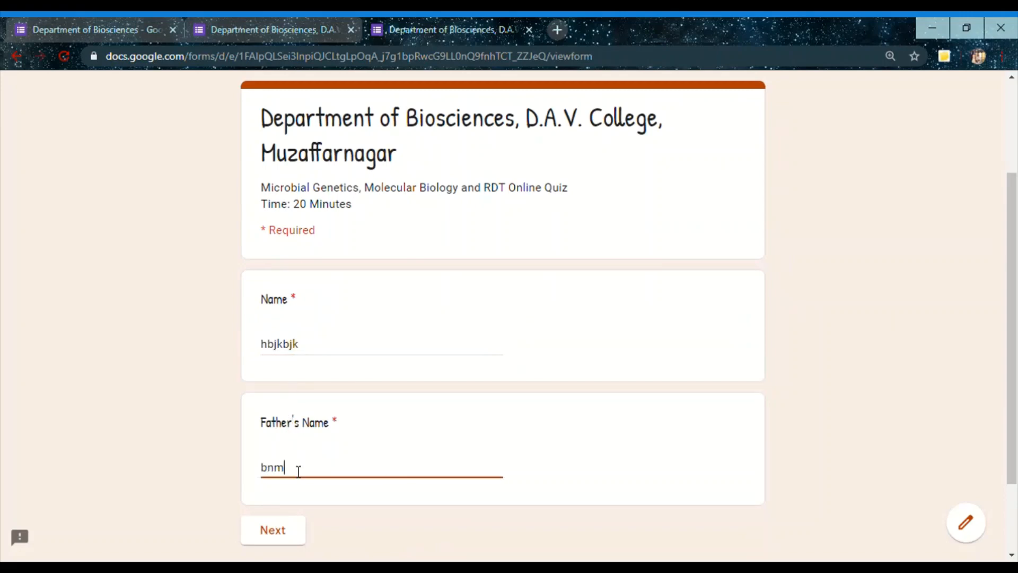
pyautogui.click(289, 536)
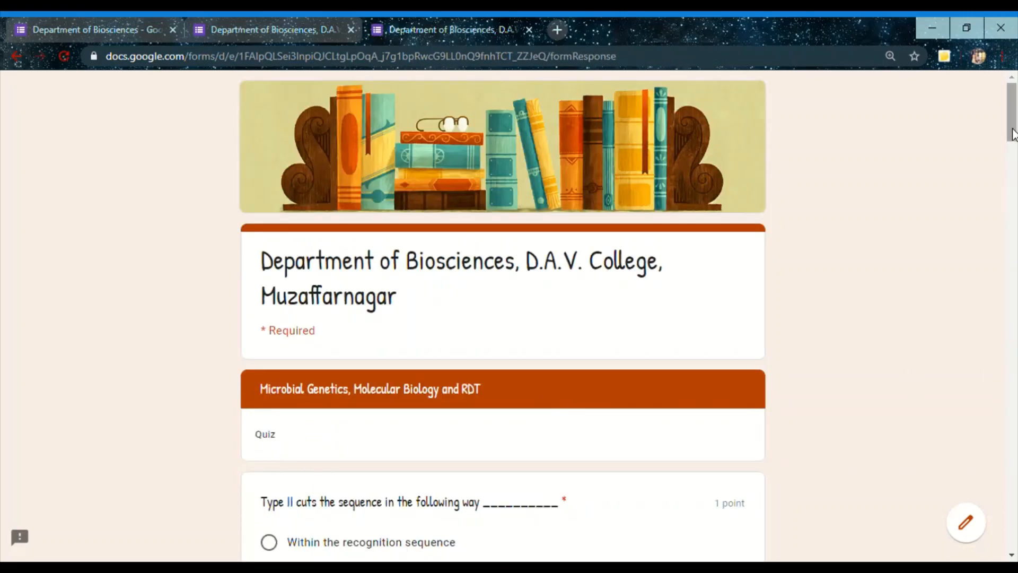
# Answer isoschizomers with same recognition sequence but different recognition site, and Southern blotting with transfer of DNA fragments to electrophoretic gel from cellulose membrane
pyautogui.scroll(-5, 271, 232)
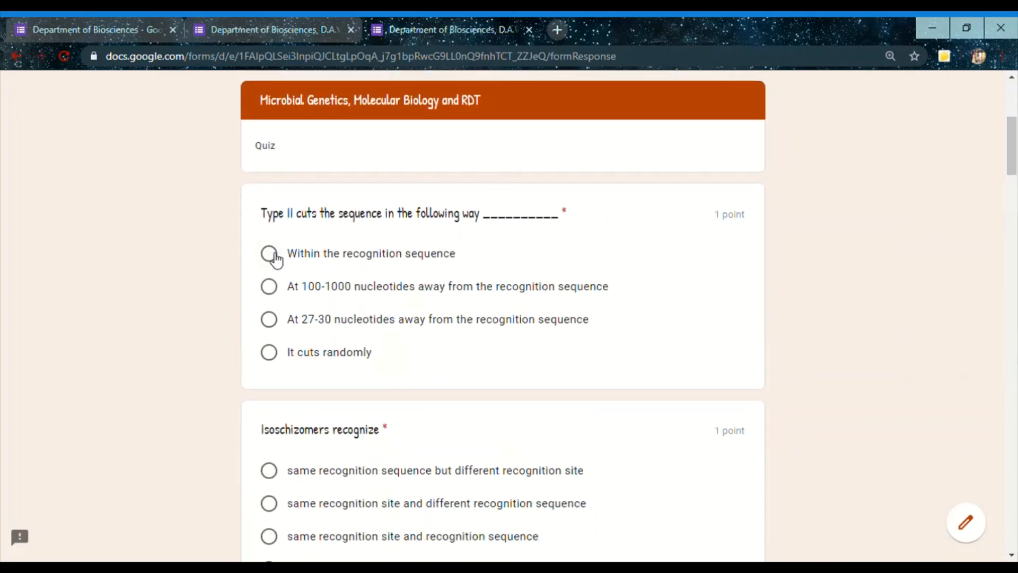
pyautogui.click(269, 470)
pyautogui.scroll(-11, 683, 131)
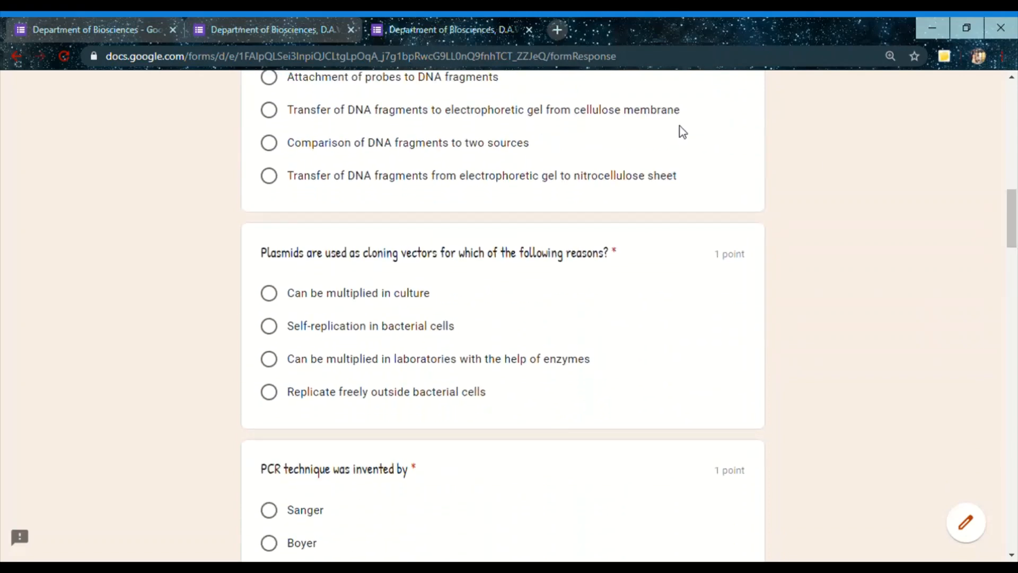
pyautogui.click(275, 114)
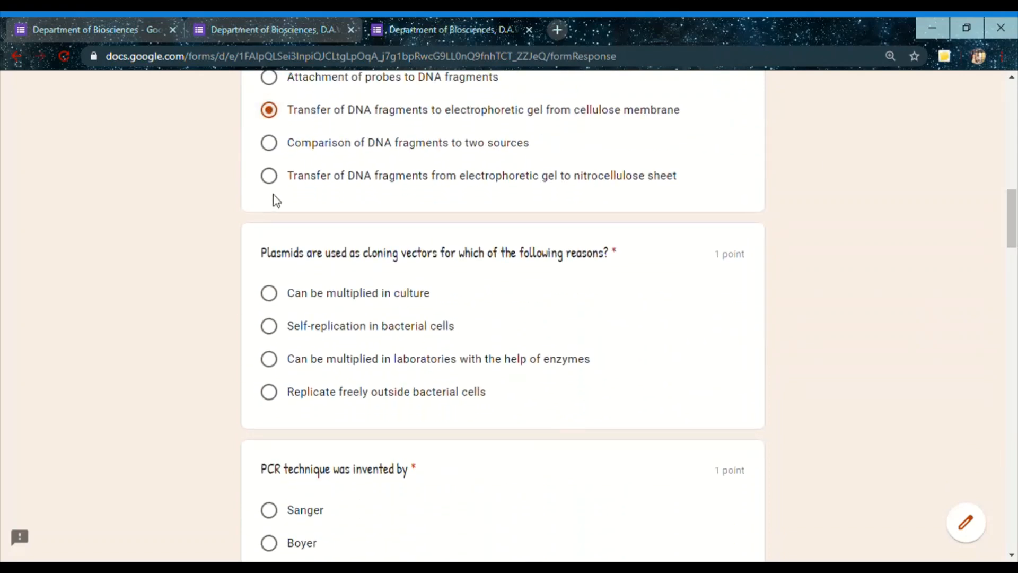
# Answer the plasmid question with Can be multiplied in culture, the PCR inventor question with Sanger, and the genomic library question with Genomic
pyautogui.click(273, 292)
pyautogui.click(271, 511)
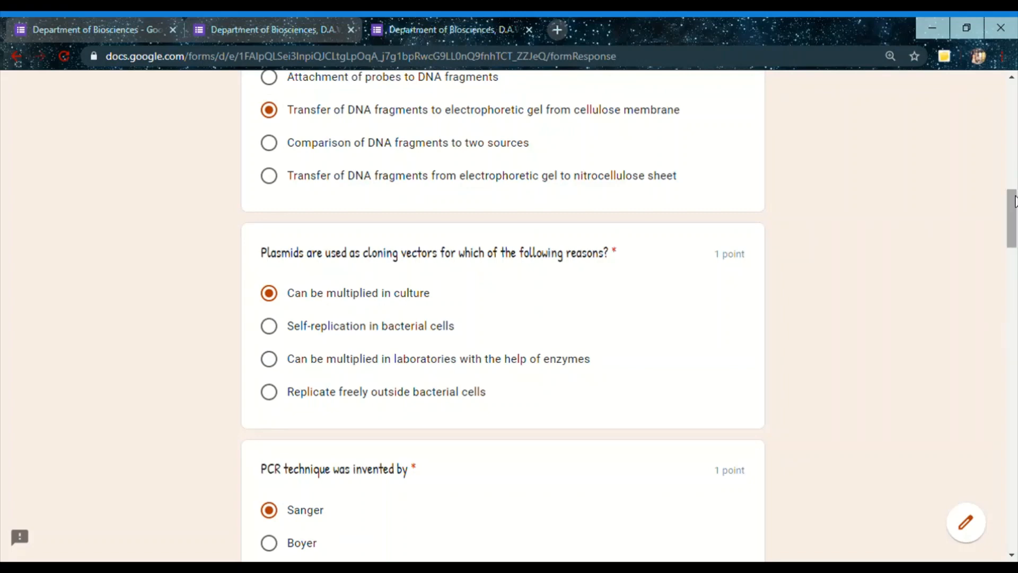
pyautogui.moveTo(1014, 201); pyautogui.dragTo(1013, 246)
pyautogui.click(271, 357)
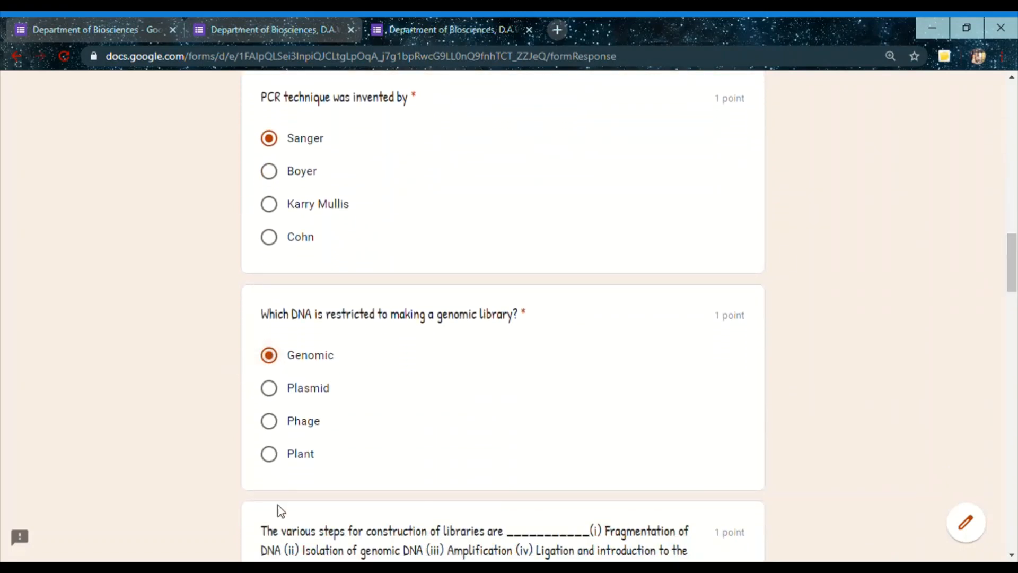
# Choose (ii)-(i)-(v)-(iv)-(iii) as the library construction order and the polyadenylation sites comparison as the incorrect cDNA library statement
pyautogui.scroll(-8, 1015, 249)
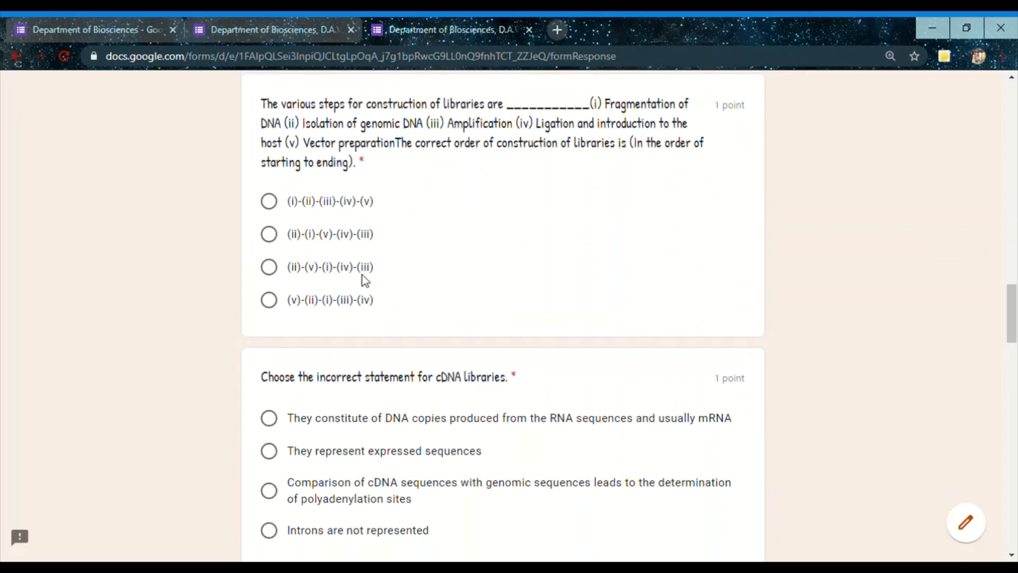
pyautogui.click(269, 234)
pyautogui.scroll(-6, 1010, 313)
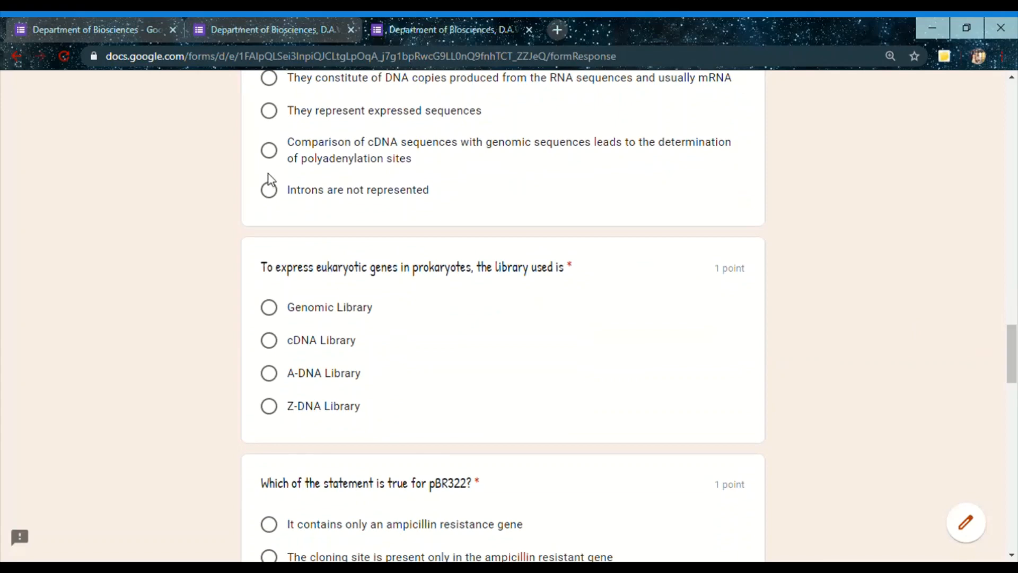
pyautogui.click(269, 151)
# Choose the cloning site only in the ampicillin resistant gene for pBR322, marker genes coding for replication for cosmids, and specific RNA sequences for Northern hybridization
pyautogui.scroll(-6, 1016, 385)
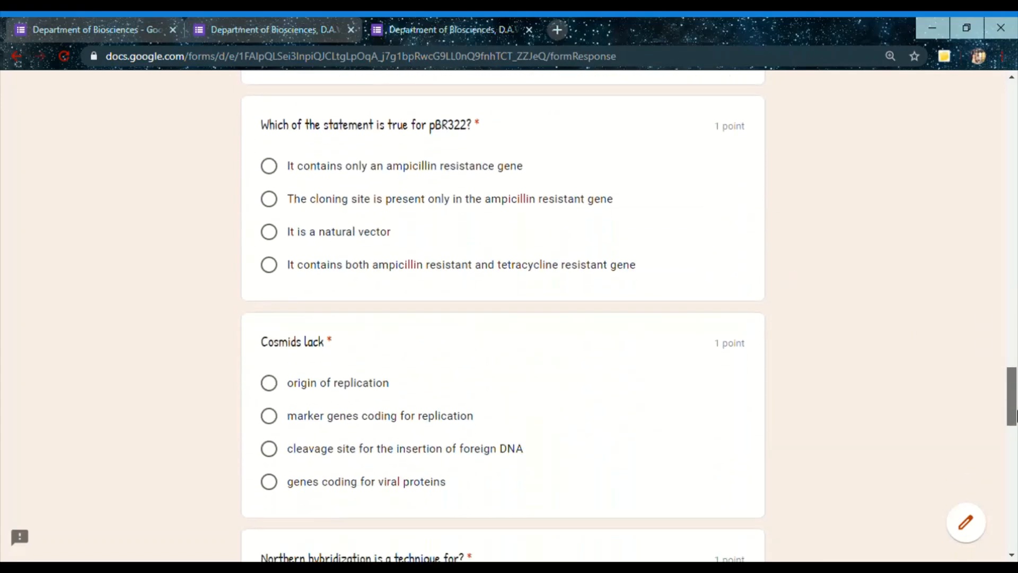
pyautogui.click(270, 201)
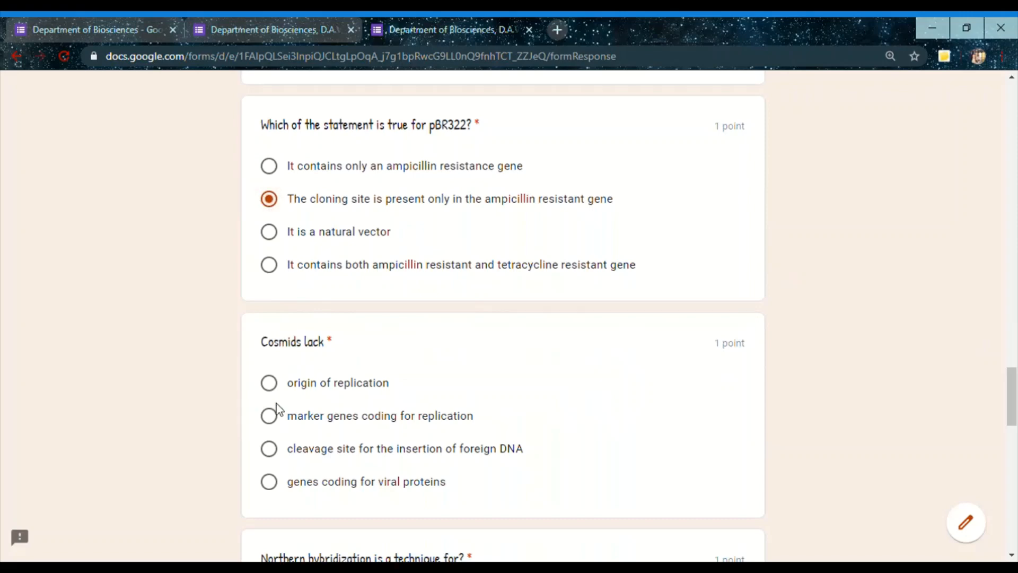
pyautogui.click(276, 418)
pyautogui.scroll(-5, 997, 380)
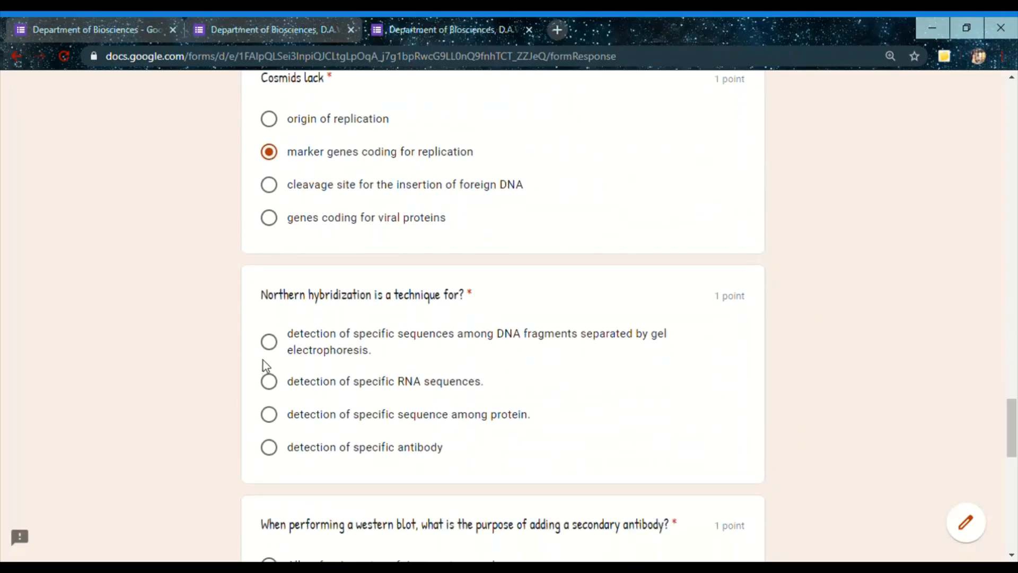
pyautogui.click(271, 382)
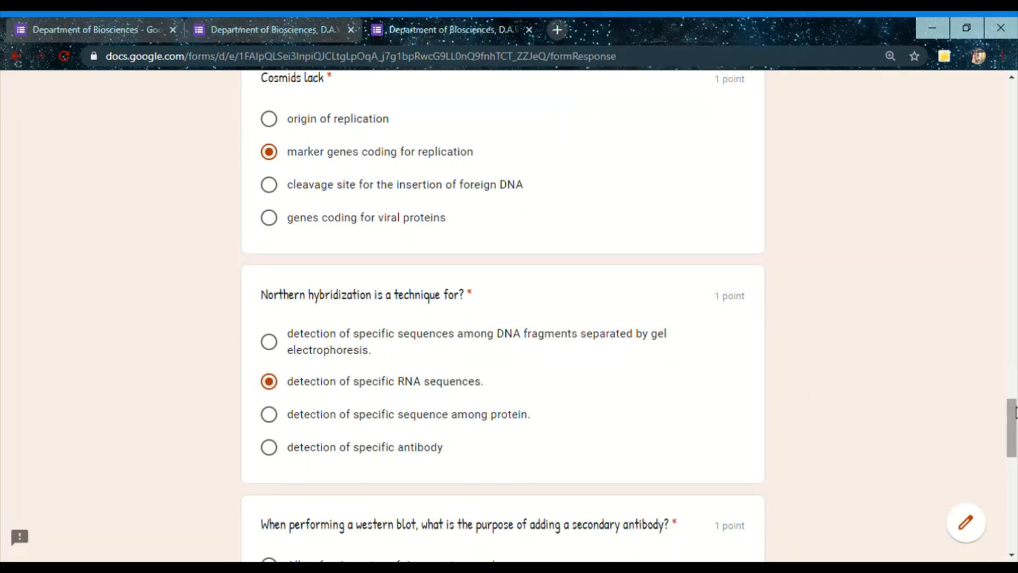
# Answer secondary antibody with ensuring the primary antibody binds properly, RFLP marker analysis with Western blot, and the overexpressed protein question with Northern blot
pyautogui.moveTo(1011, 406); pyautogui.dragTo(1011, 457)
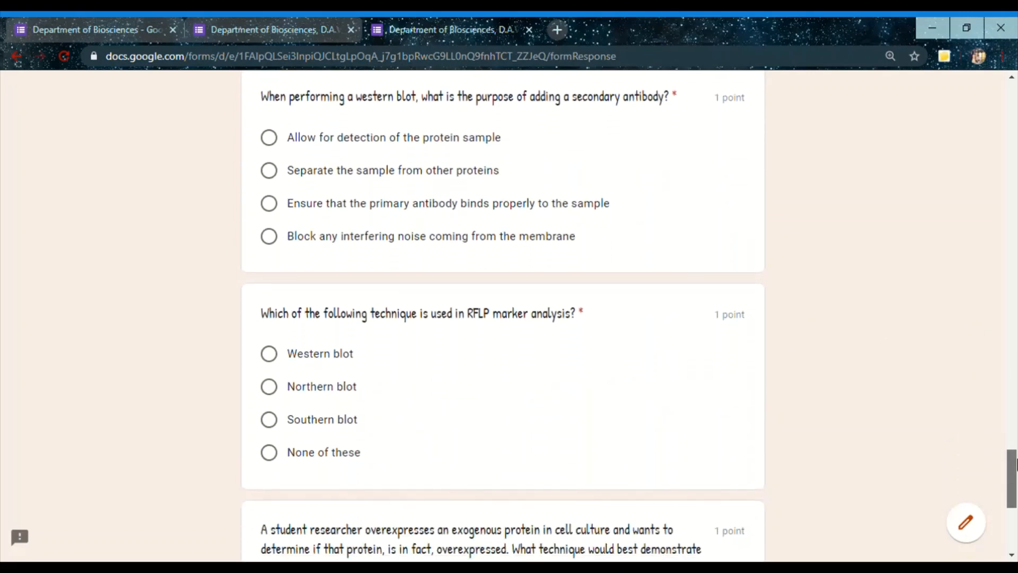
pyautogui.click(278, 205)
pyautogui.click(278, 357)
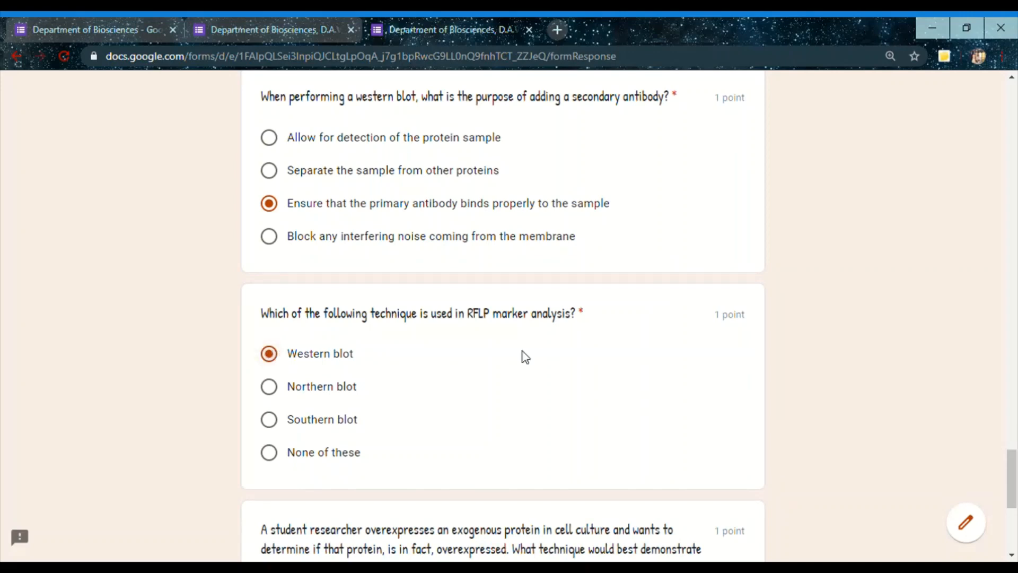
pyautogui.moveTo(1011, 467); pyautogui.dragTo(1011, 508)
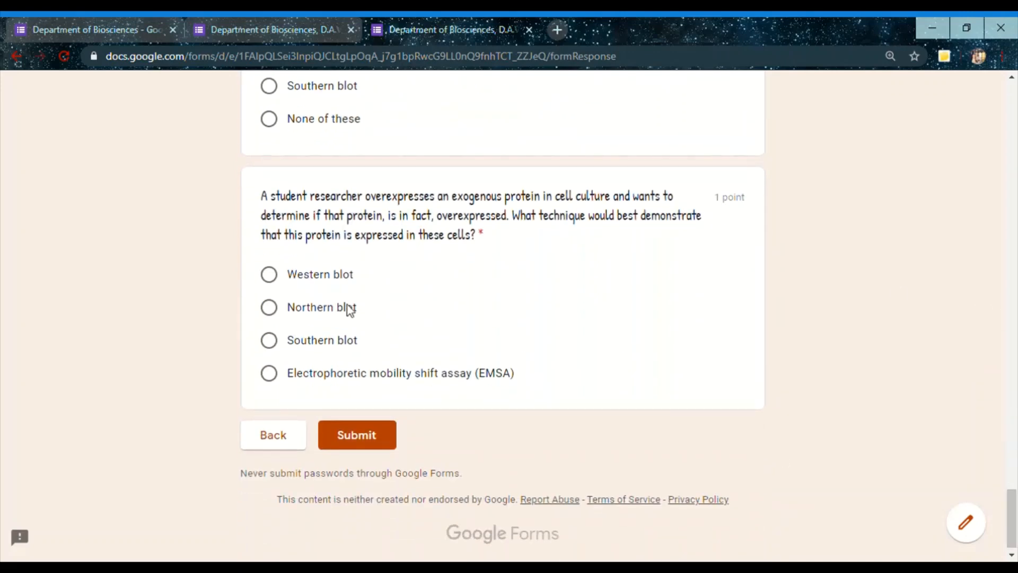
pyautogui.click(273, 308)
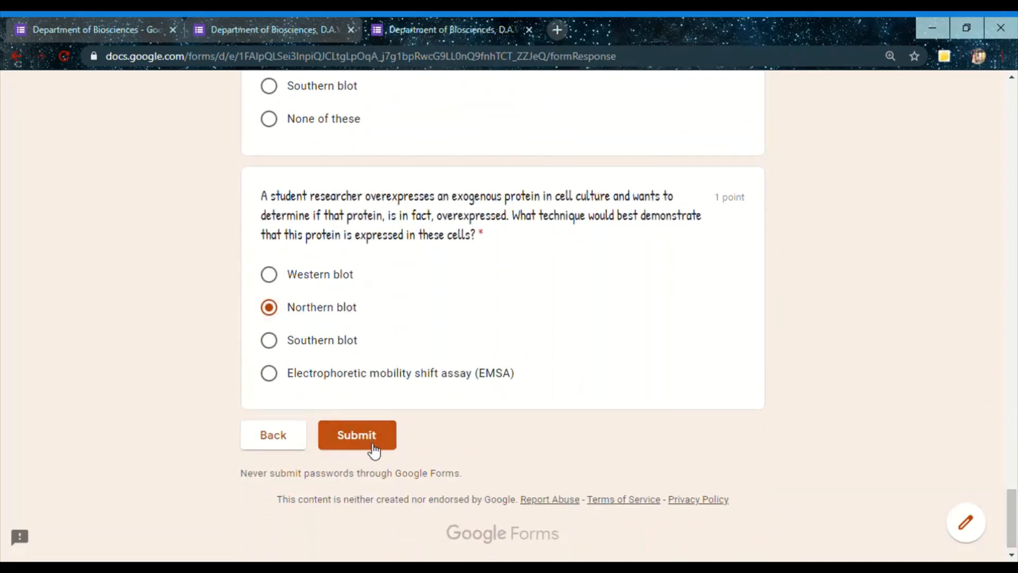
# Return to the quiz editor, glance at its questions, and open the collected responses in Google Sheets
pyautogui.click(272, 23)
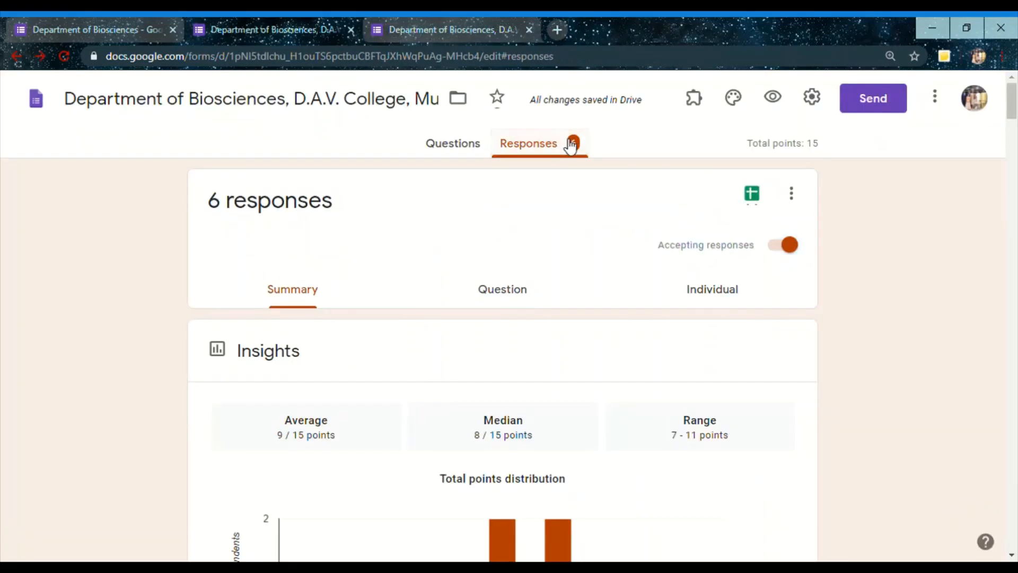
pyautogui.click(446, 150)
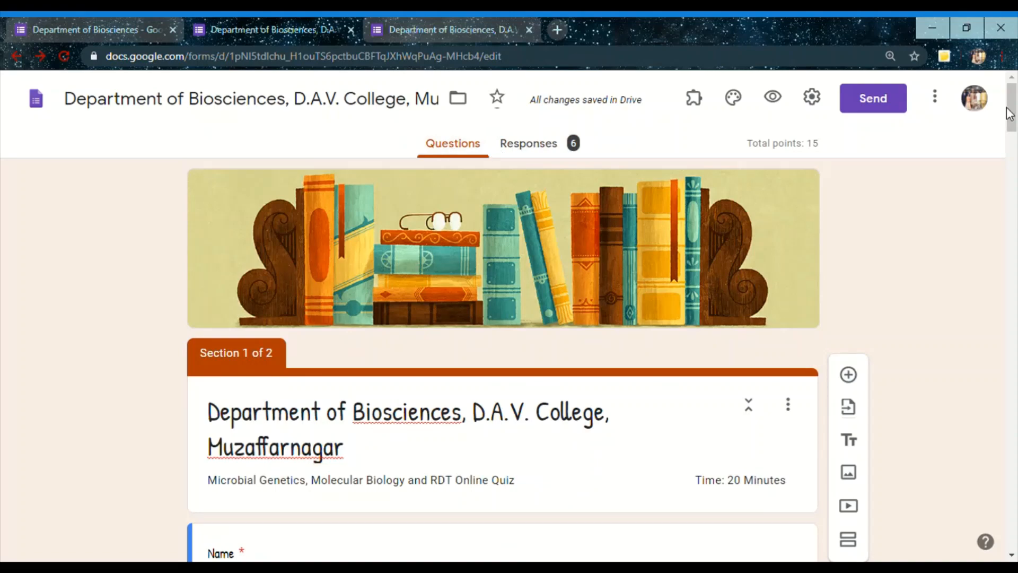
pyautogui.moveTo(1011, 130); pyautogui.dragTo(1012, 108)
pyautogui.click(529, 144)
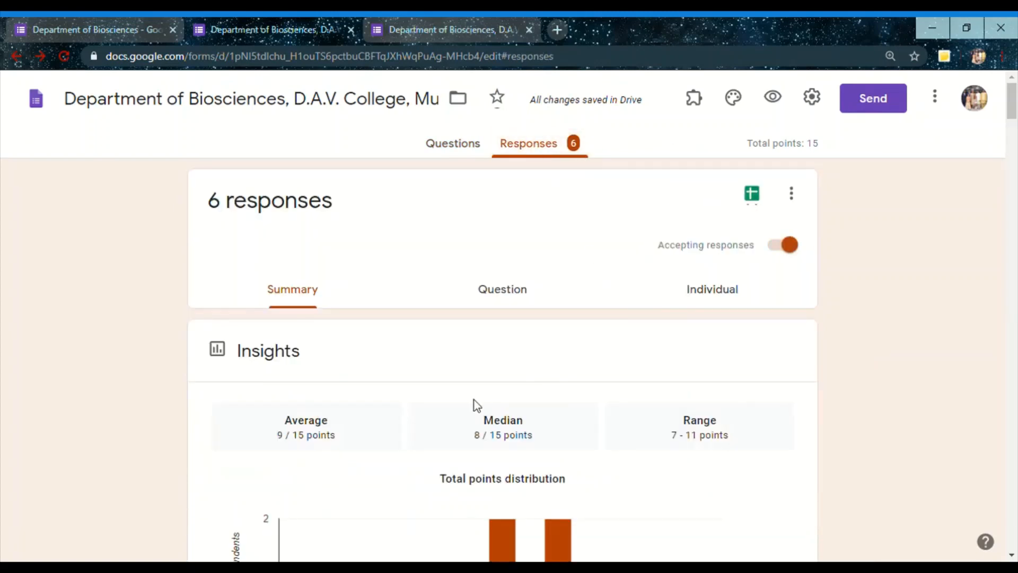
pyautogui.click(753, 204)
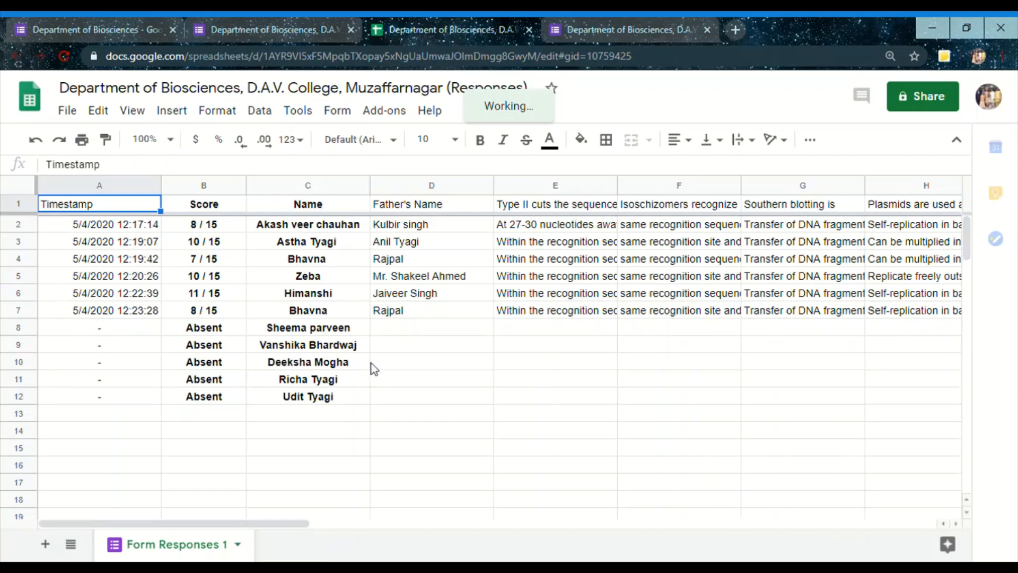
# Clear the absent students' entries in cells A8:D12 of the responses sheet
pyautogui.moveTo(374, 368); pyautogui.dragTo(378, 407)
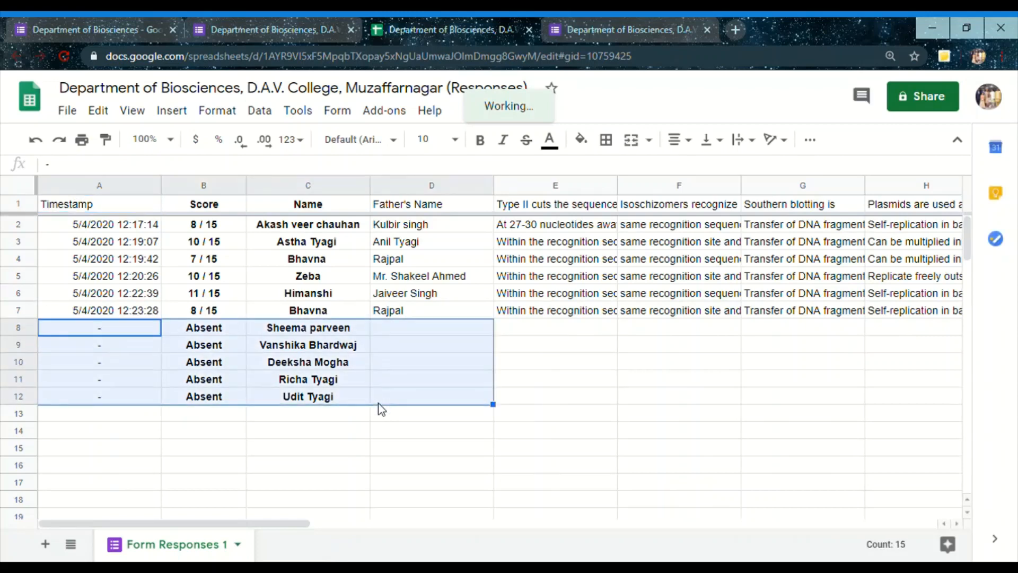
pyautogui.press('Delete')
pyautogui.click(260, 486)
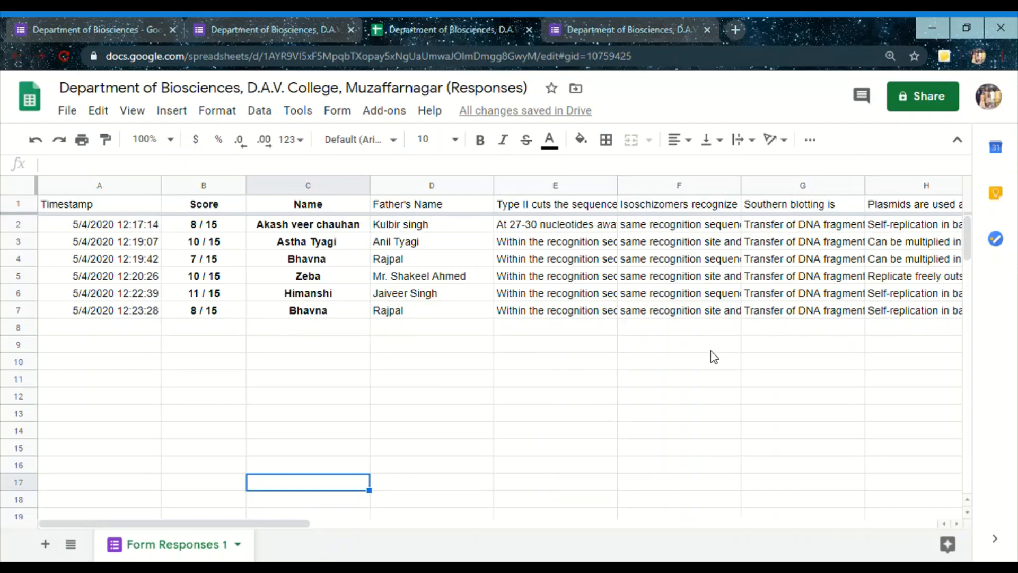
# Review the students' answer columns in the responses sheet, check the form's responses page, and return to the sheet's first columns
pyautogui.moveTo(291, 525); pyautogui.dragTo(503, 525)
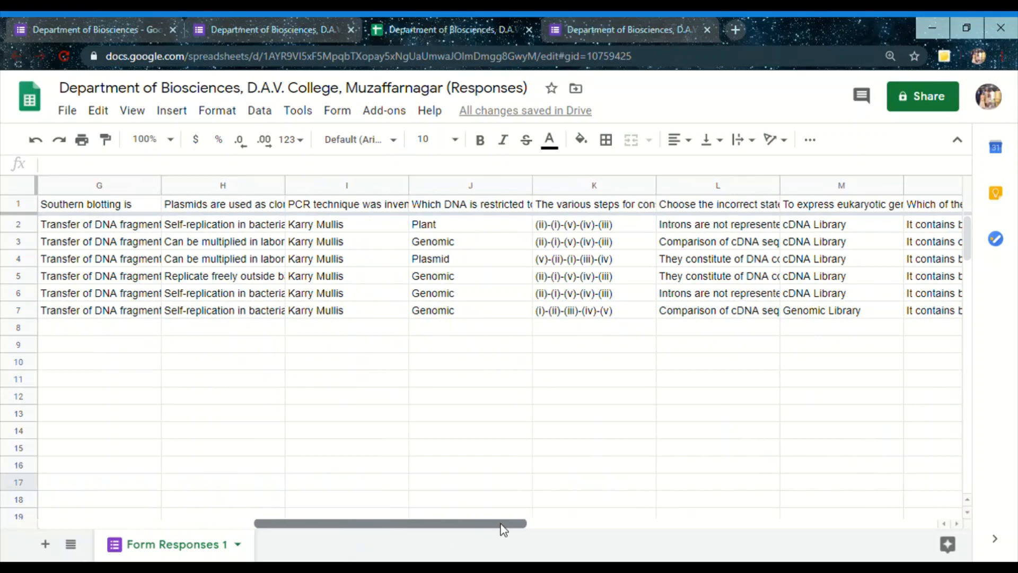
pyautogui.click(276, 17)
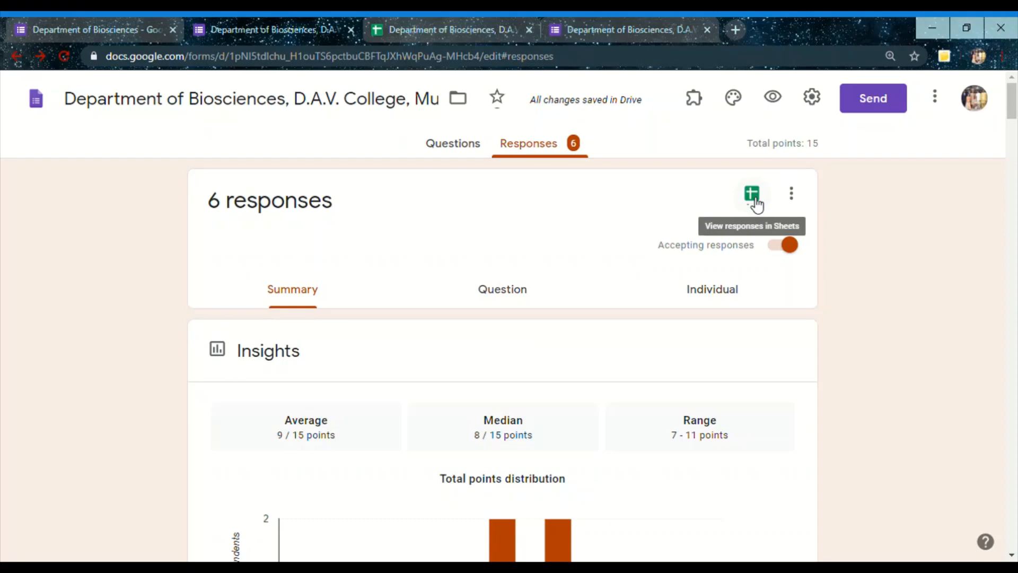
pyautogui.click(454, 21)
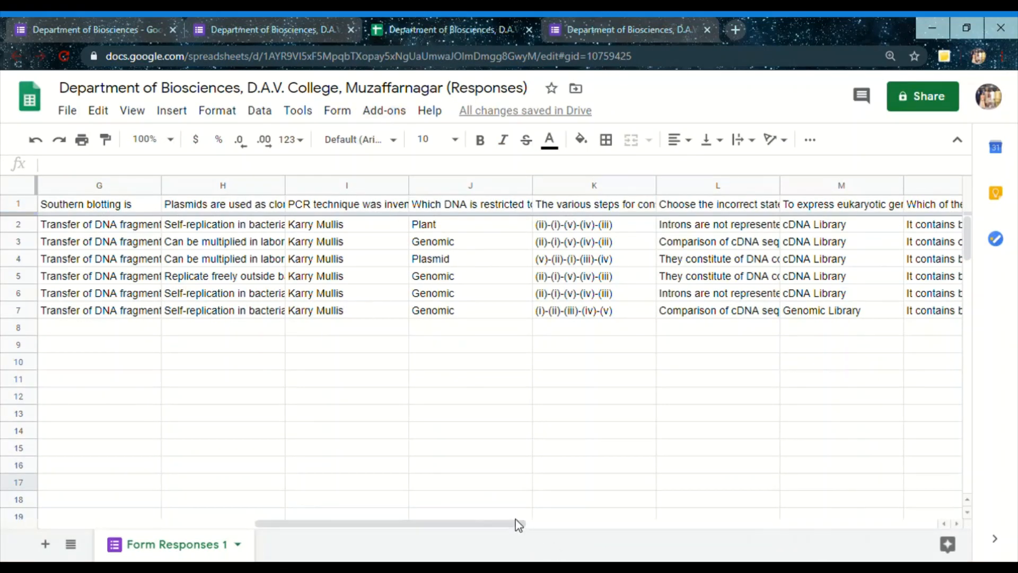
pyautogui.moveTo(414, 526); pyautogui.dragTo(198, 526)
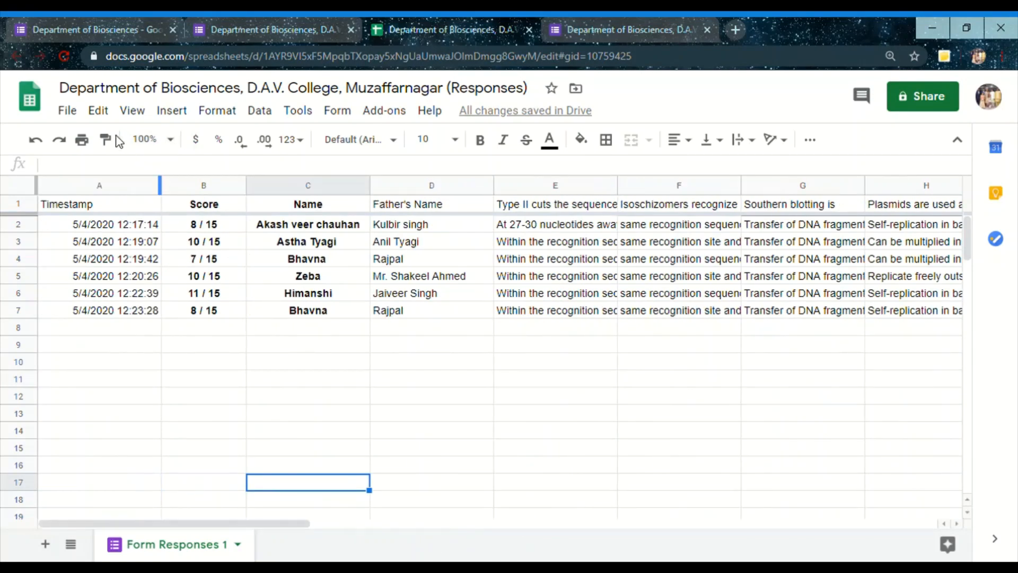
# Download the responses spreadsheet as a Microsoft Excel (.xlsx) file
pyautogui.click(75, 114)
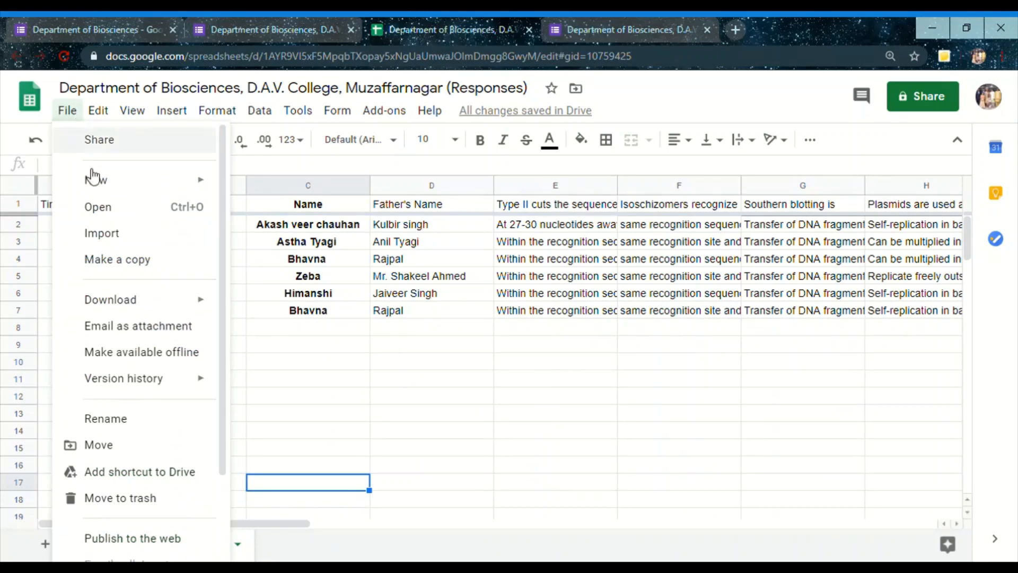
pyautogui.moveTo(135, 300)
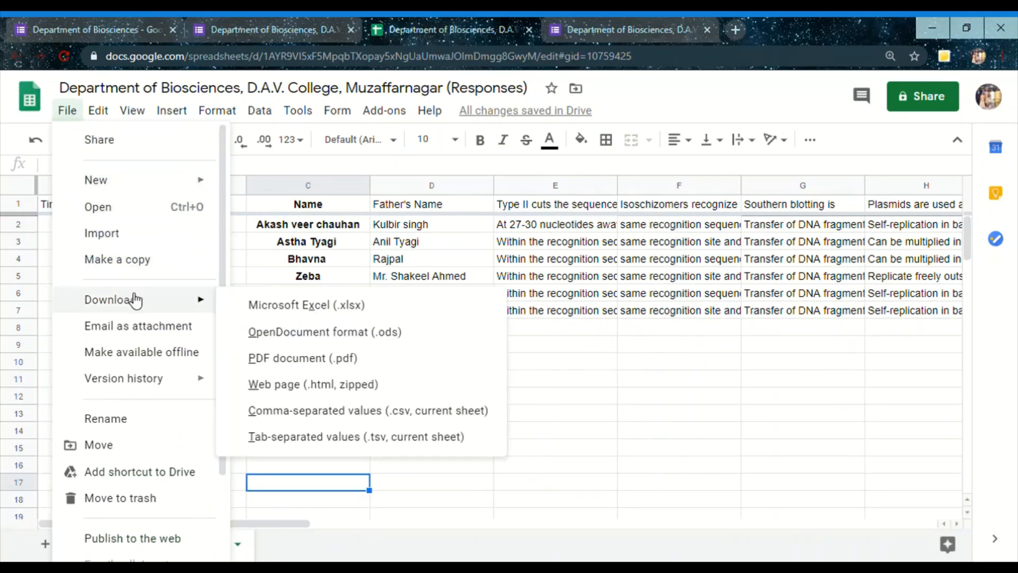
pyautogui.click(285, 313)
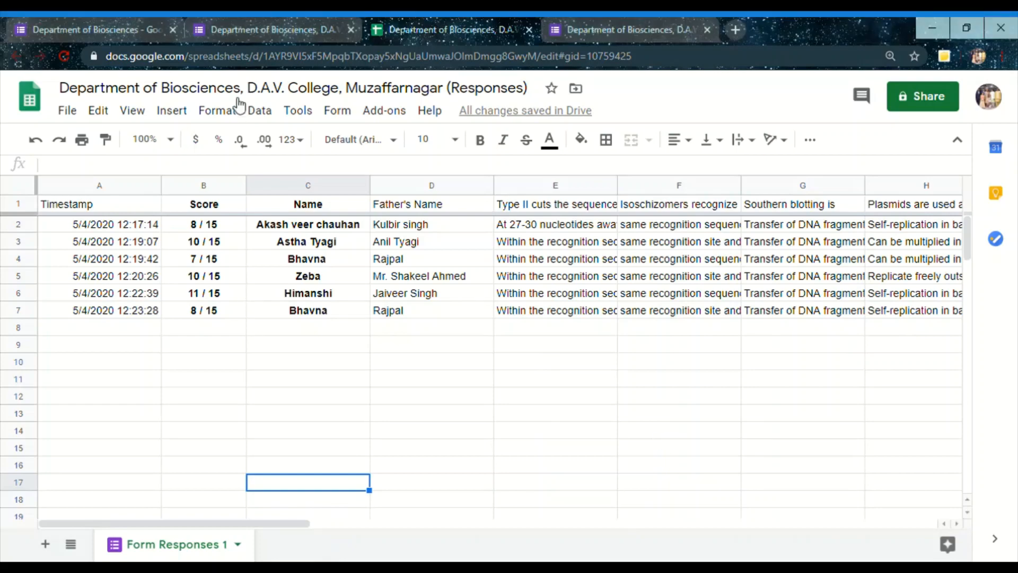
# Look through the quiz editor's responses, the respondent form and the responses spreadsheet, ending on the spreadsheet
pyautogui.click(262, 31)
pyautogui.click(461, 30)
pyautogui.click(591, 22)
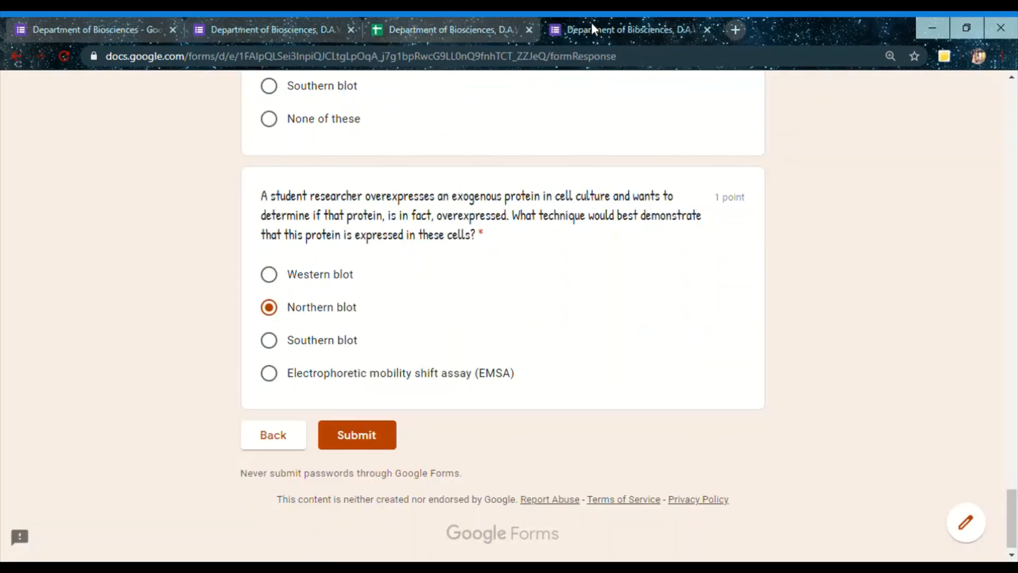
pyautogui.click(424, 27)
pyautogui.click(308, 30)
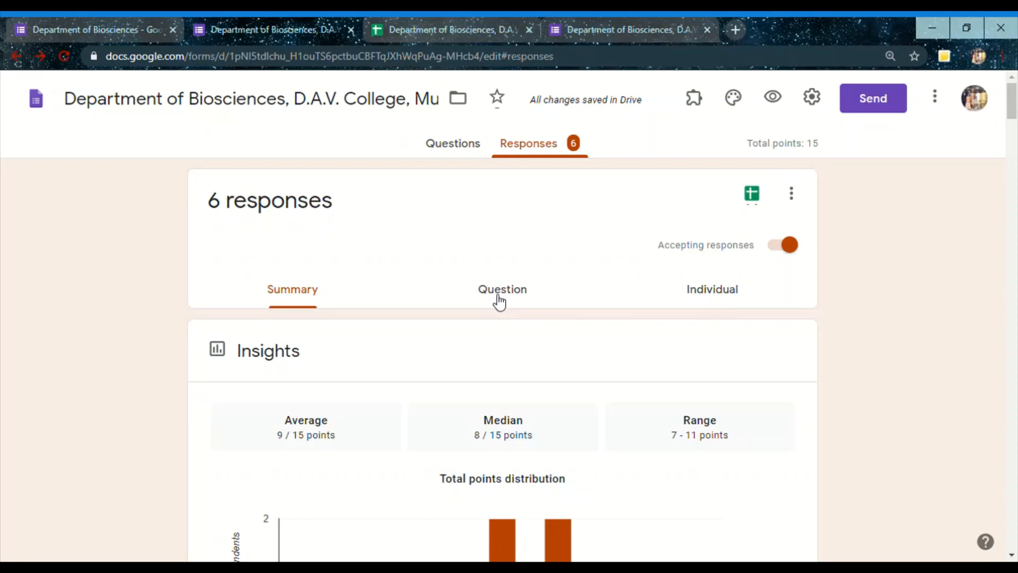
pyautogui.click(423, 24)
pyautogui.click(653, 32)
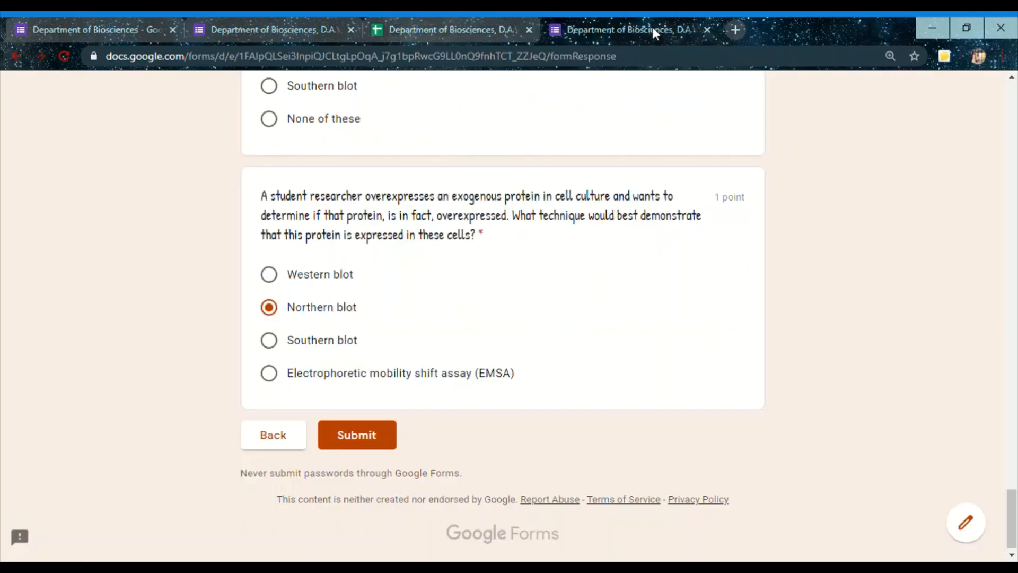
pyautogui.click(295, 21)
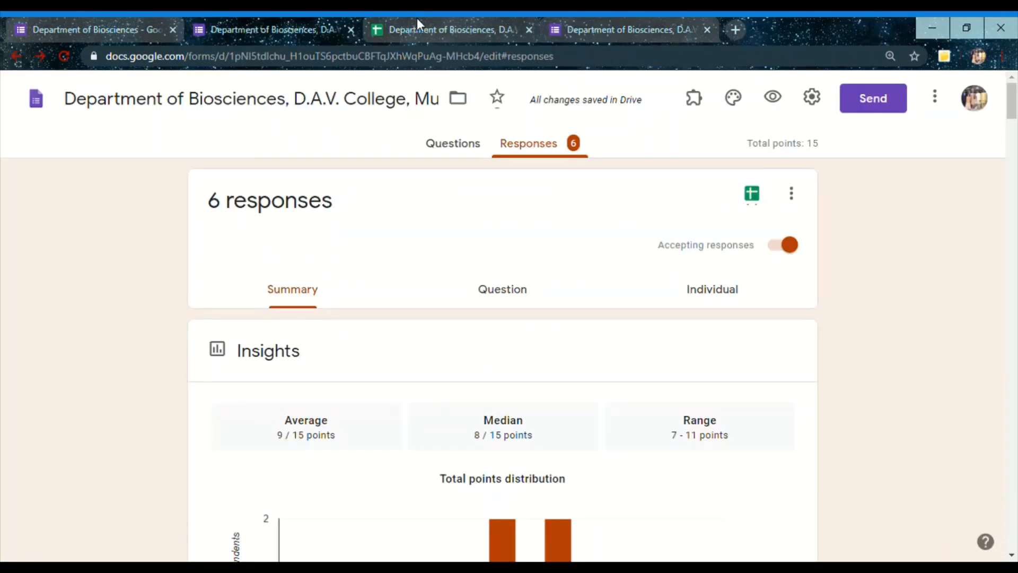
pyautogui.click(431, 24)
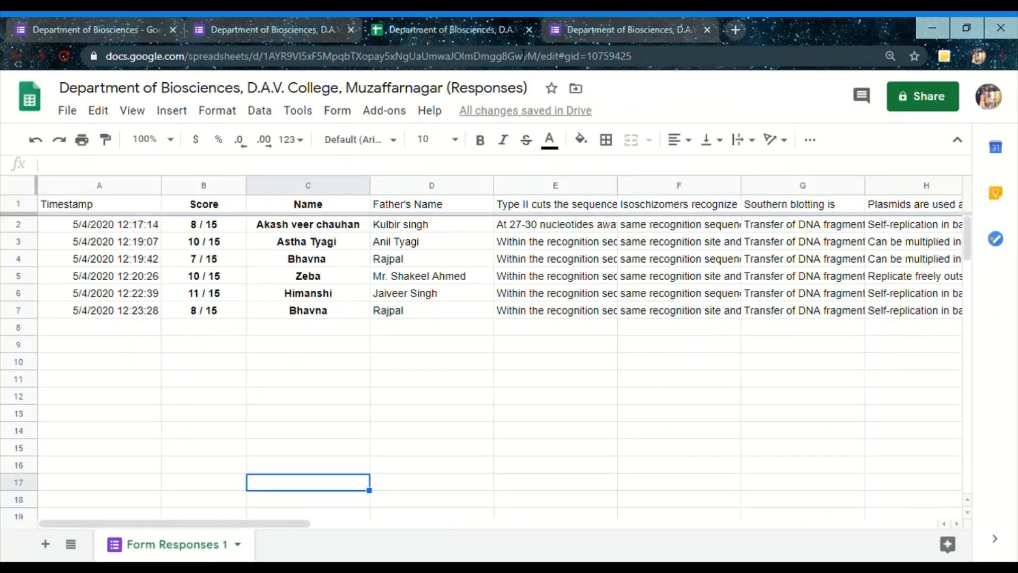